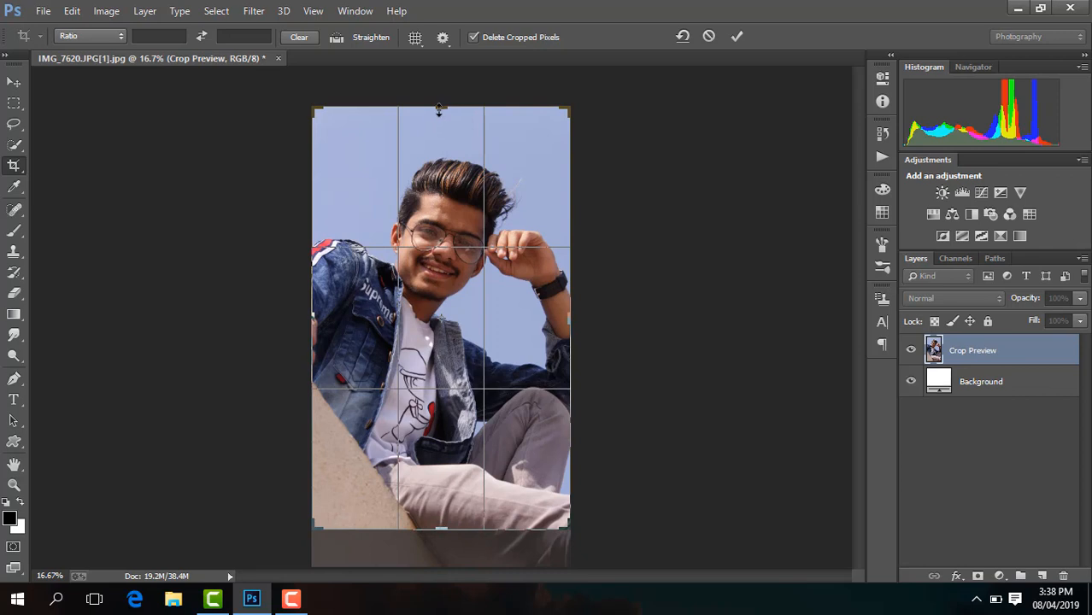
# - Crop the portrait tighter by trimming the sky above the hair and the area below the legs
pyautogui.moveTo(440, 108); pyautogui.dragTo(441, 124)
pyautogui.moveTo(445, 517); pyautogui.dragTo(443, 496)
pyautogui.press('Return')
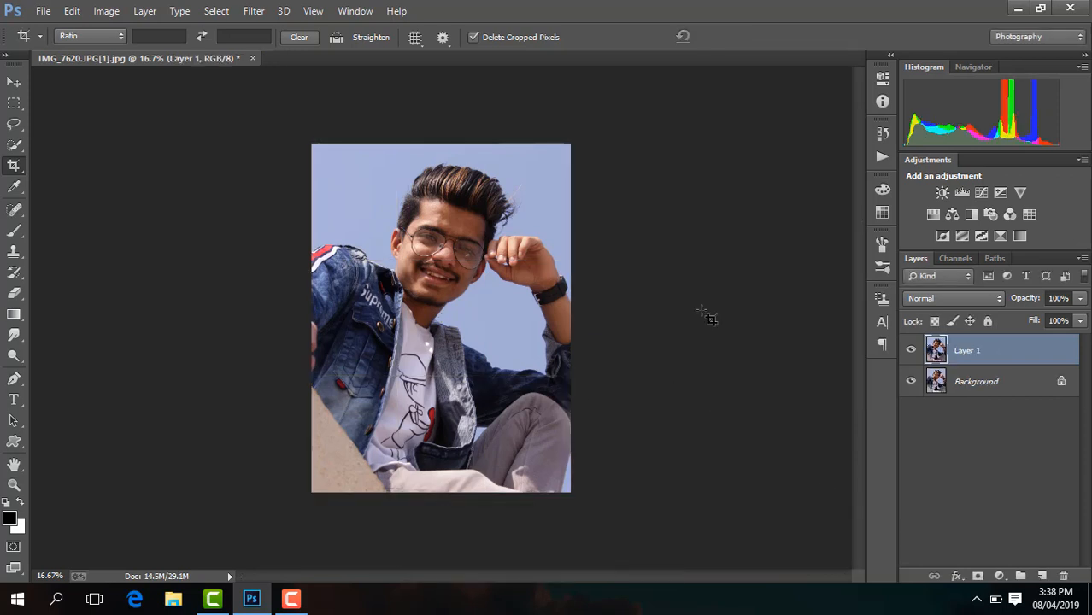
# - In the Camera Raw filter, set Exposure to +0.35, Contrast to +37, Highlights to -28, Shadows to +38 and Blacks to -29
pyautogui.click(261, 11)
pyautogui.click(333, 106)
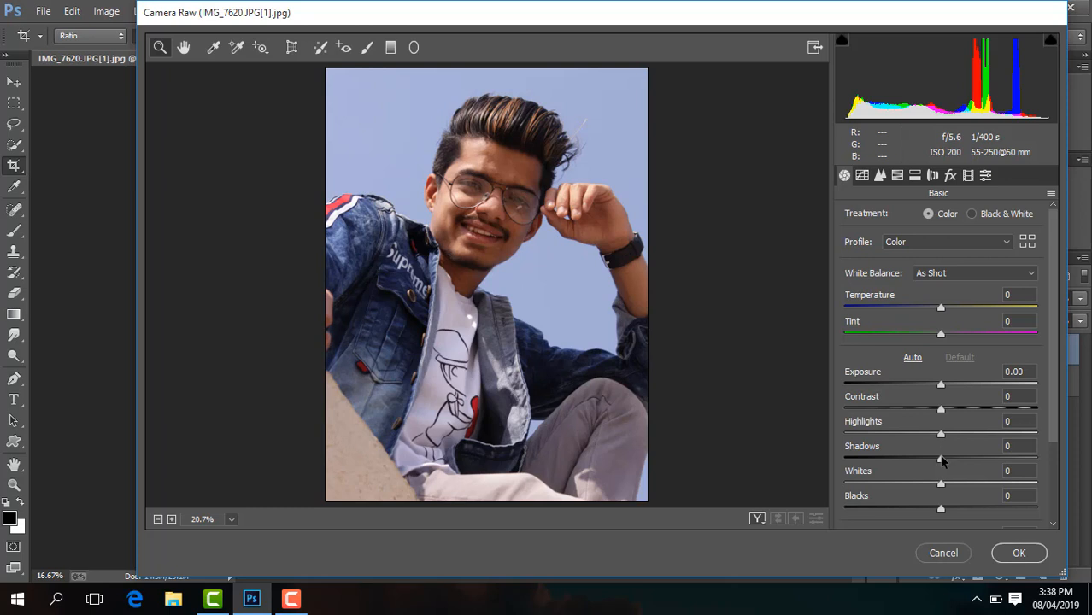
pyautogui.moveTo(941, 460); pyautogui.dragTo(997, 466)
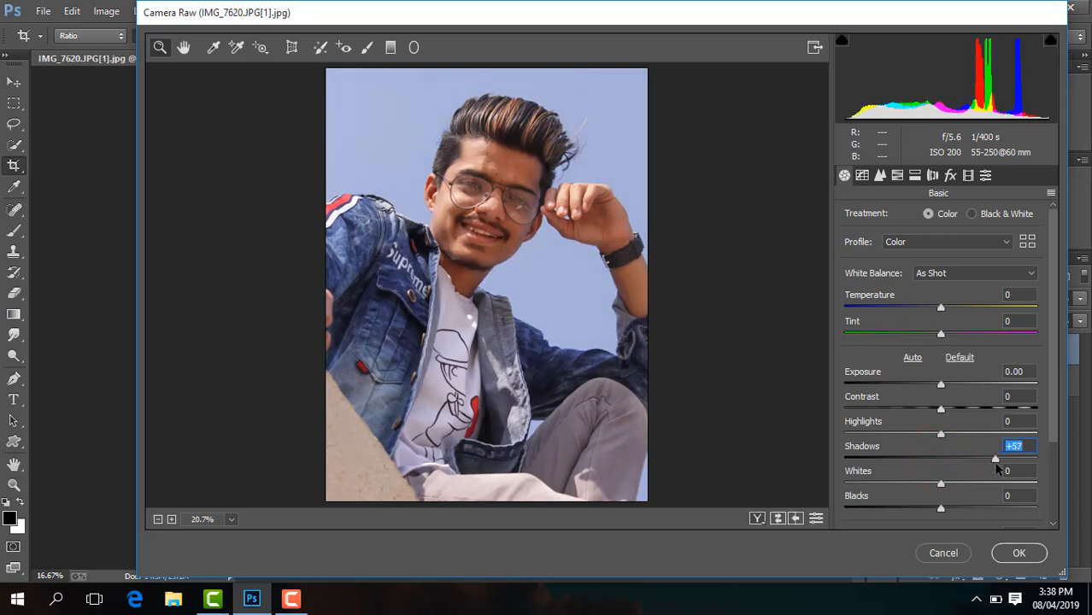
pyautogui.moveTo(940, 410); pyautogui.dragTo(976, 411)
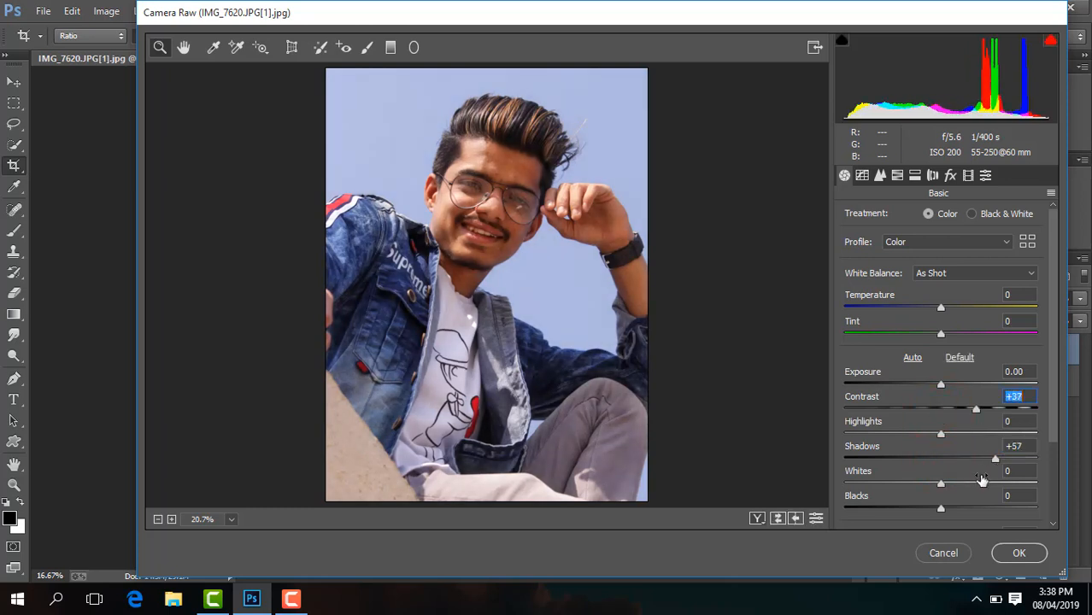
pyautogui.moveTo(995, 461); pyautogui.dragTo(977, 462)
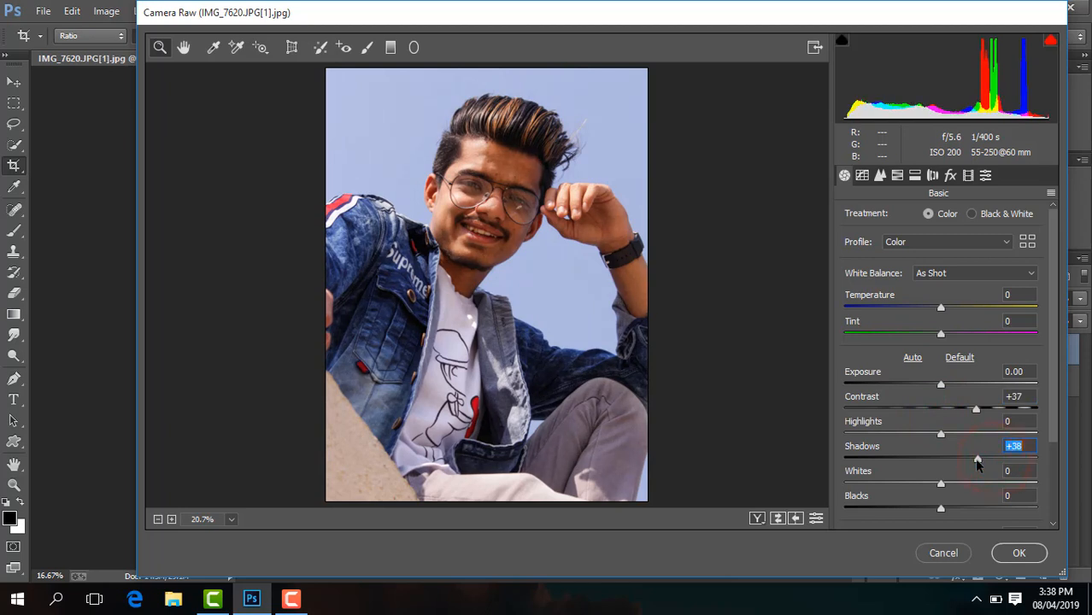
pyautogui.moveTo(941, 386); pyautogui.dragTo(947, 388)
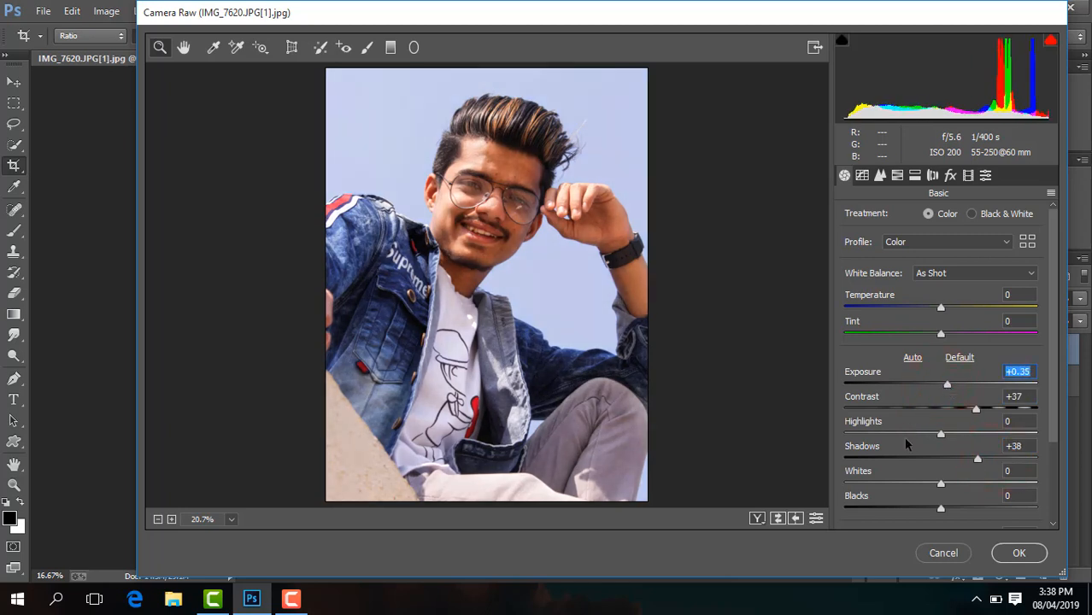
pyautogui.moveTo(940, 510); pyautogui.dragTo(912, 513)
pyautogui.moveTo(941, 437); pyautogui.dragTo(915, 438)
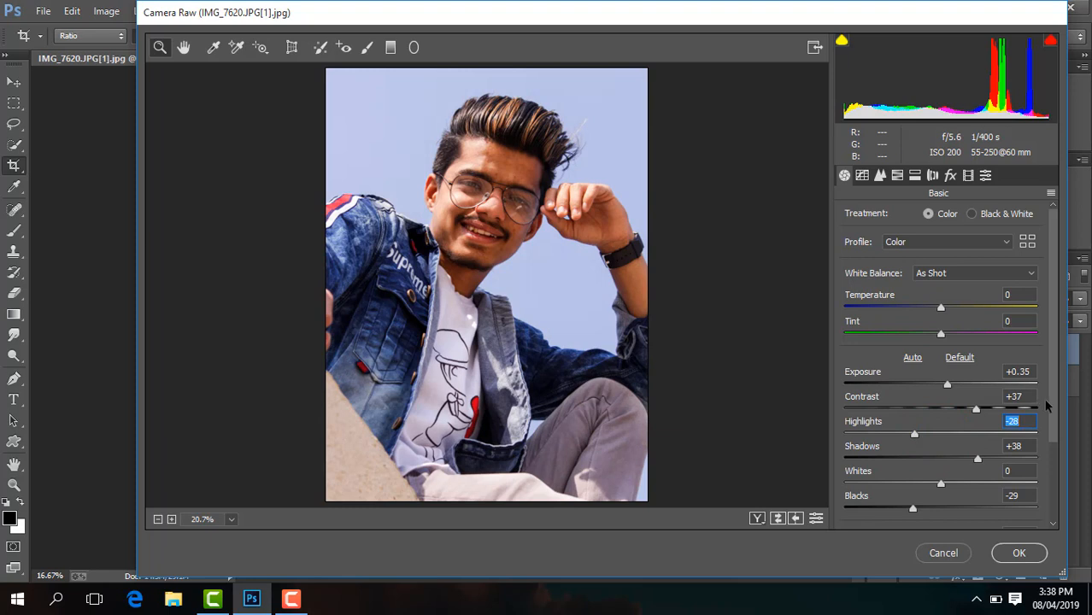
# - Raise Clarity to +12 and Vibrance to +24 in the Camera Raw basic adjustments
pyautogui.moveTo(1054, 408); pyautogui.dragTo(1054, 459)
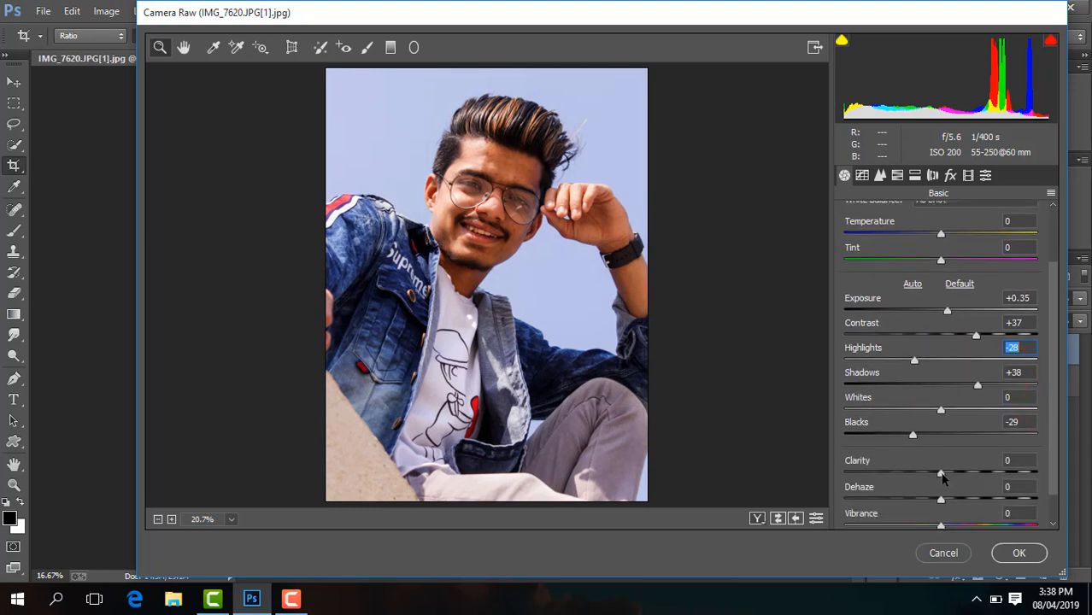
pyautogui.moveTo(943, 479); pyautogui.dragTo(953, 480)
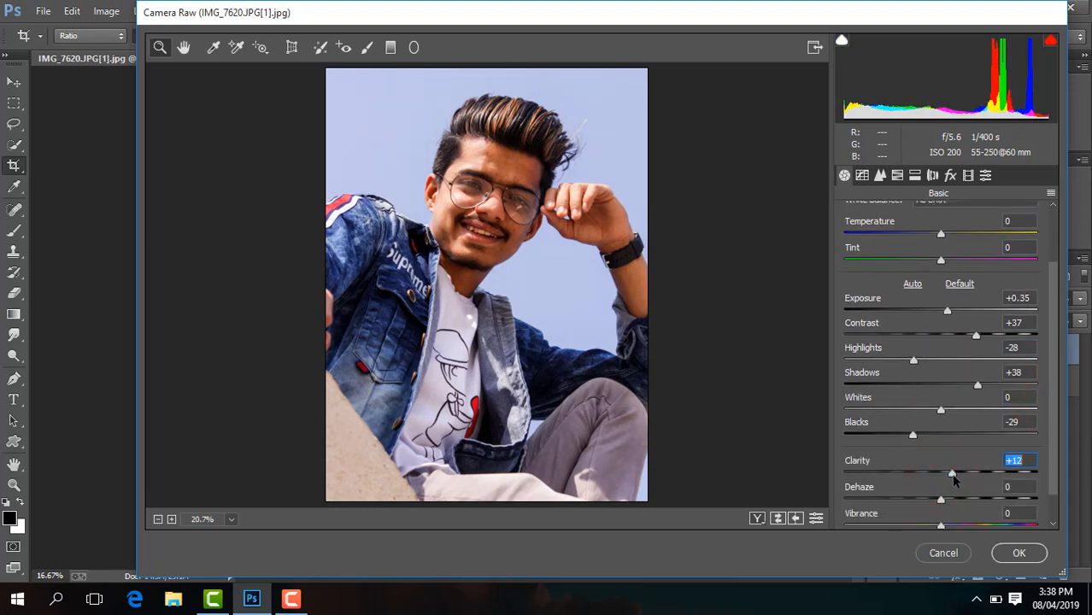
pyautogui.moveTo(941, 526); pyautogui.dragTo(964, 526)
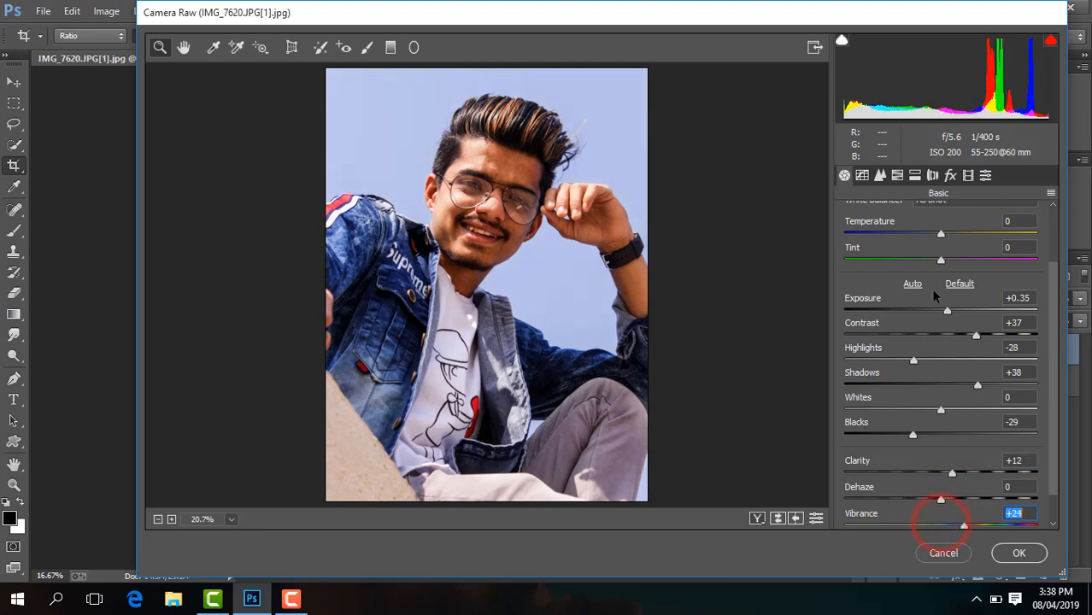
# - In the HSL adjustments, set saturation of Yellows and Greens to -100 and Blues to -1, and the Blues hue to -31
pyautogui.click(898, 176)
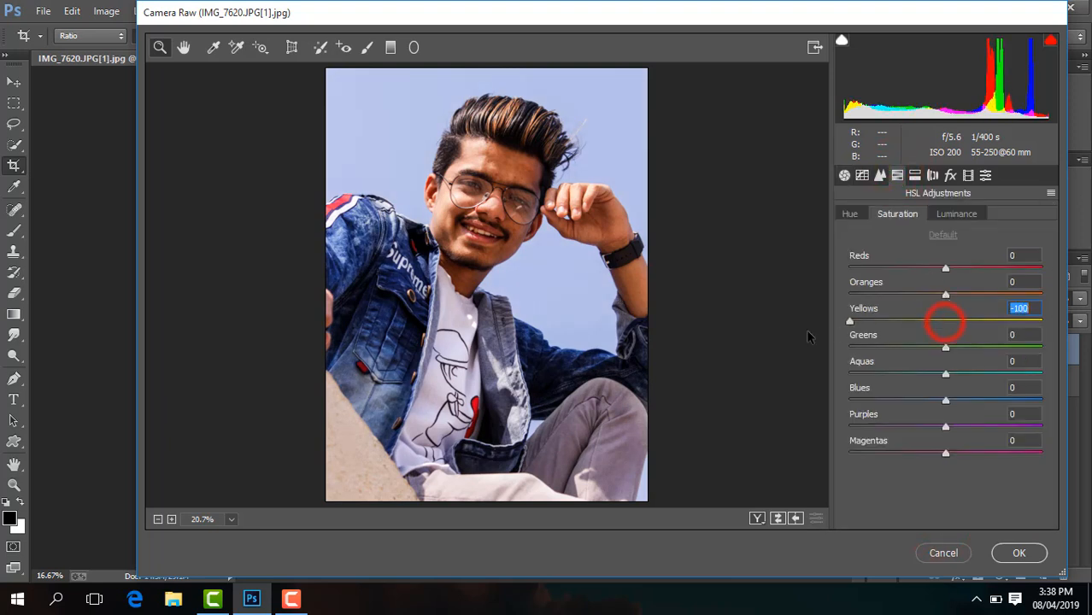
pyautogui.moveTo(946, 349); pyautogui.dragTo(870, 352)
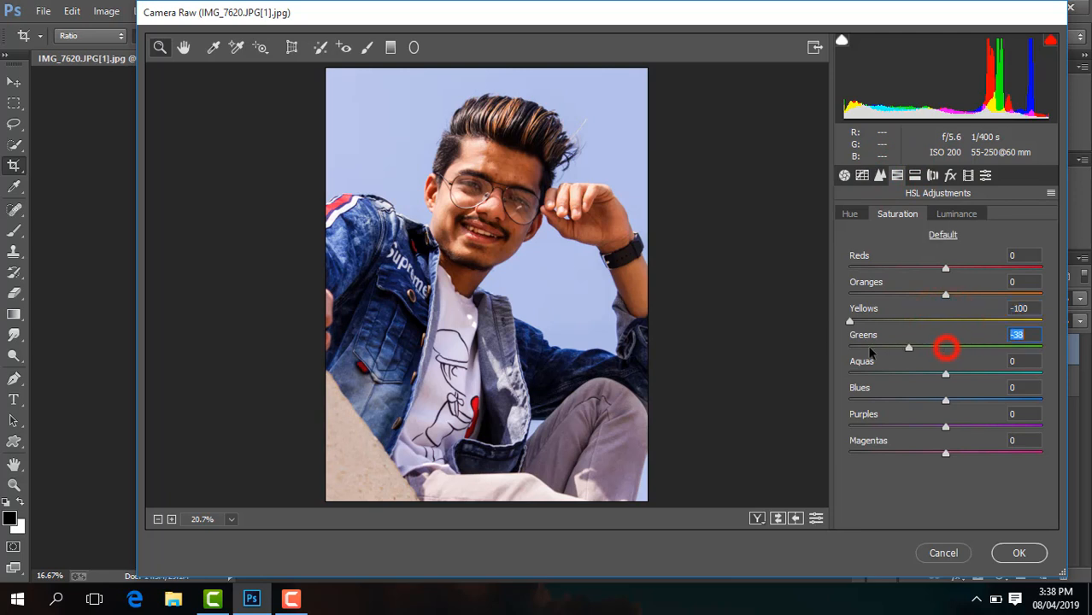
pyautogui.moveTo(946, 402)
pyautogui.mouseDown()
pyautogui.moveTo(835, 394)
pyautogui.moveTo(946, 408)
pyautogui.mouseUp()
pyautogui.click(850, 215)
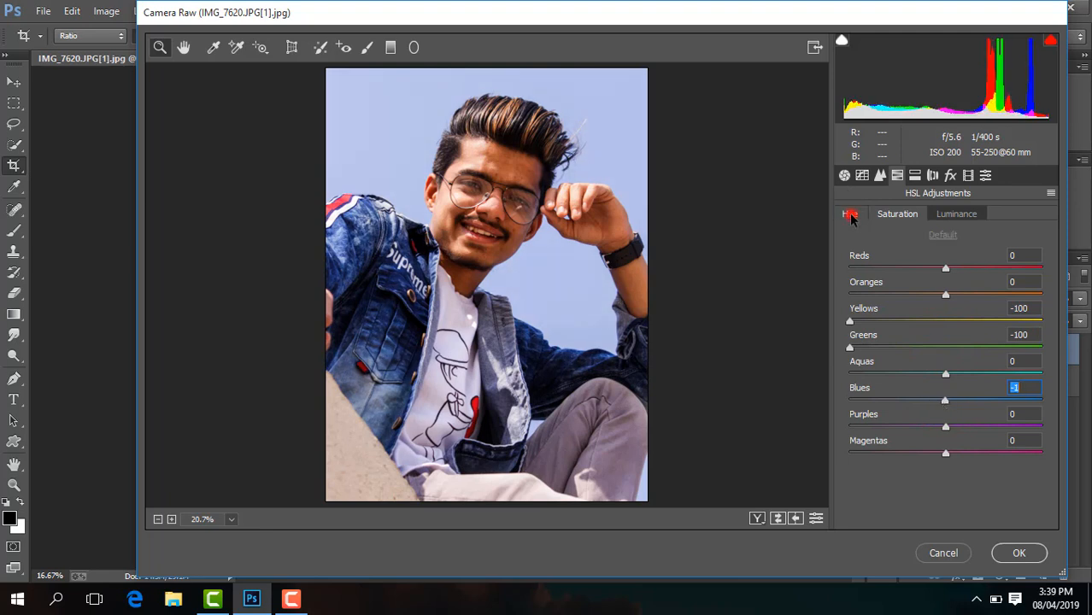
pyautogui.moveTo(946, 404); pyautogui.dragTo(916, 404)
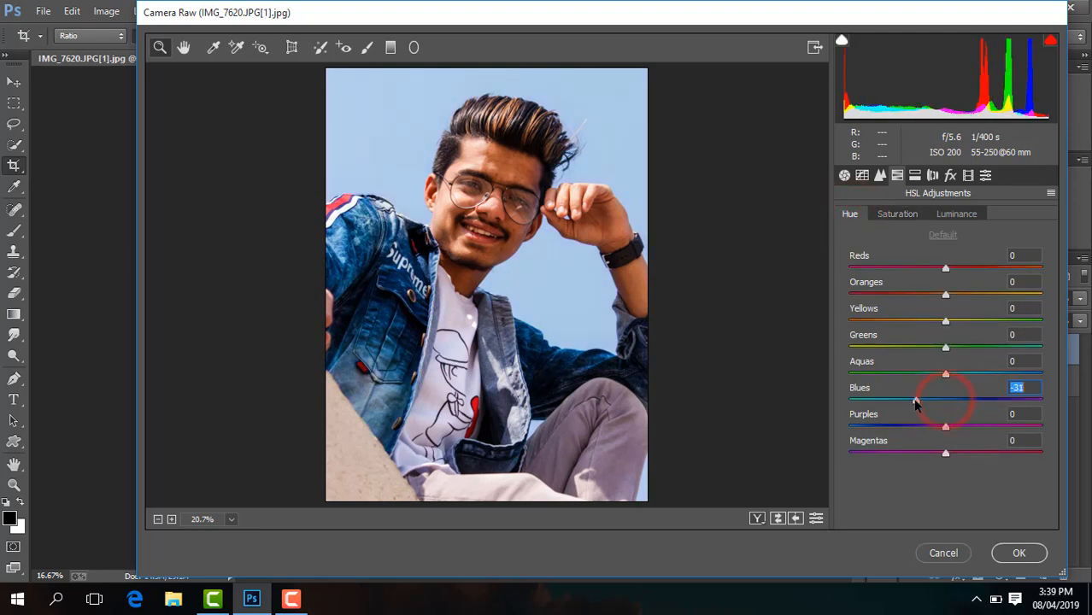
# - Brighten the skin tones by setting Oranges saturation to -10 and Oranges luminance to +13
pyautogui.click(909, 214)
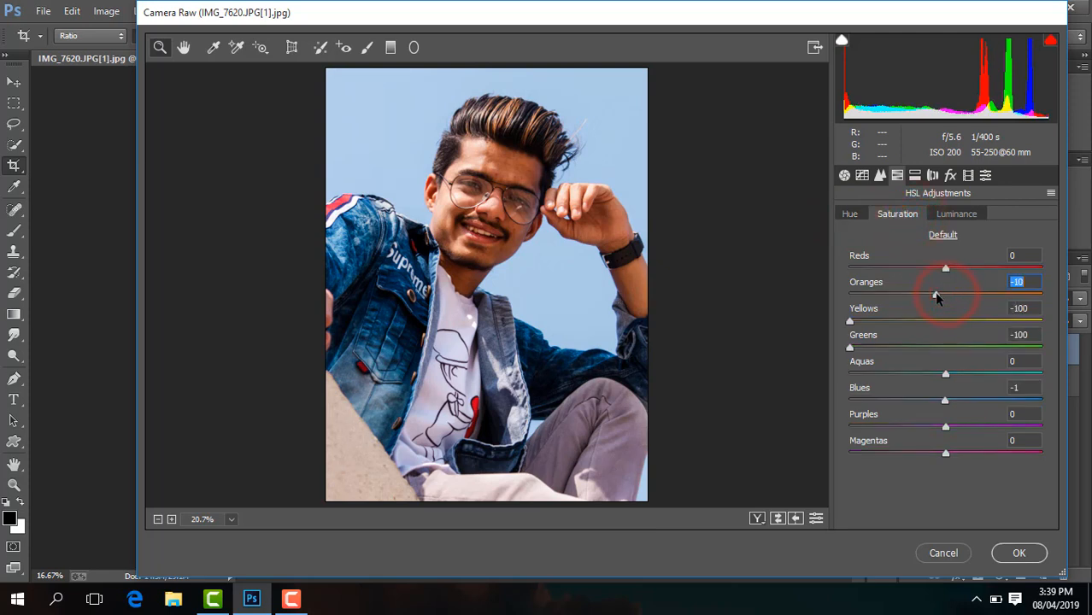
pyautogui.click(957, 214)
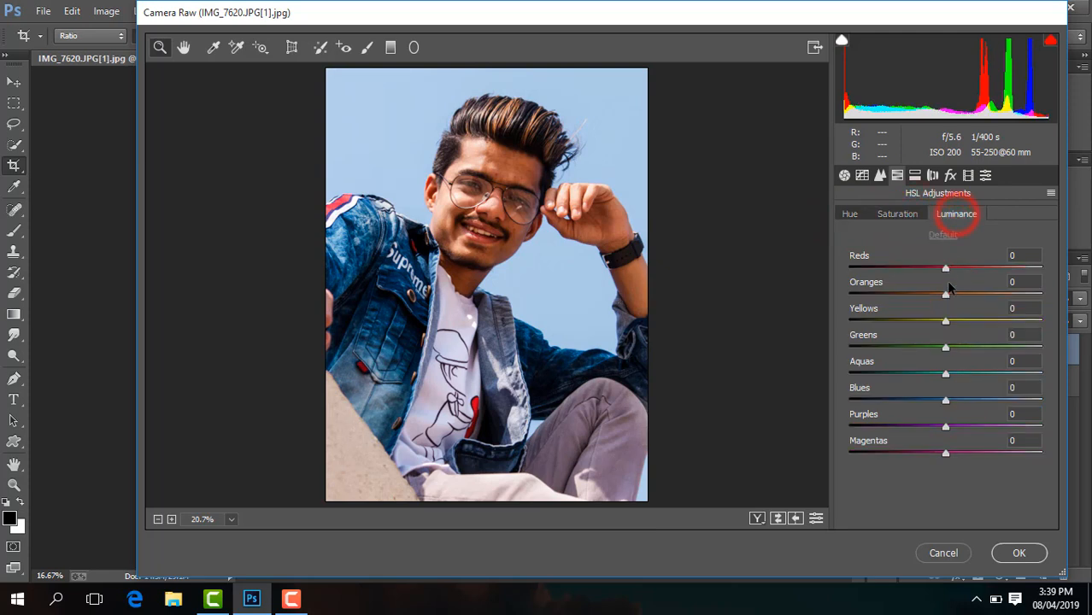
pyautogui.moveTo(947, 295); pyautogui.dragTo(958, 297)
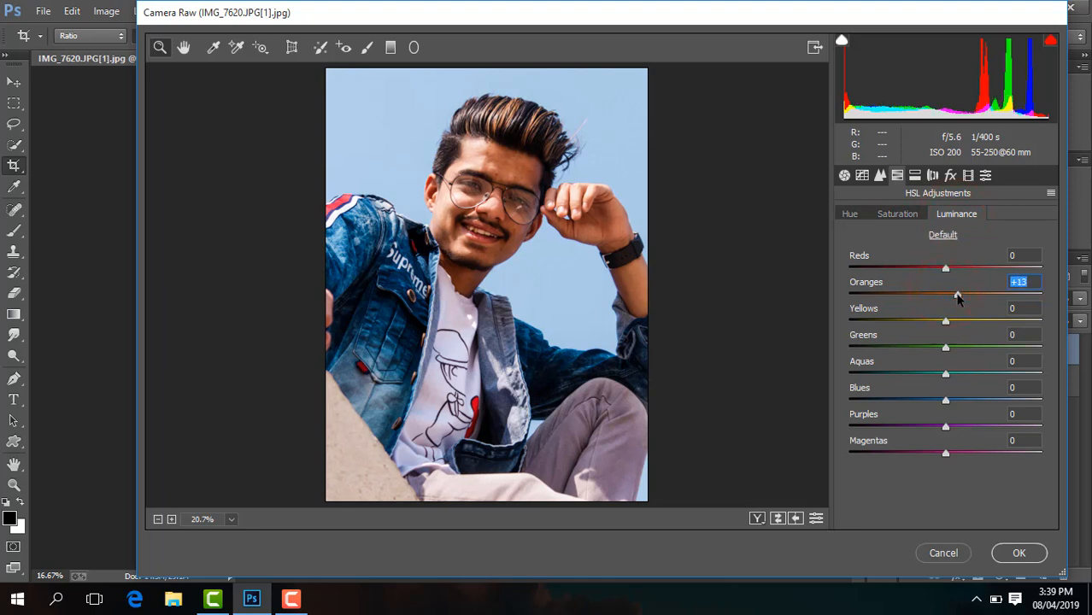
# - Set the sharpening amount to 41 and the luminance noise reduction to 33
pyautogui.click(880, 175)
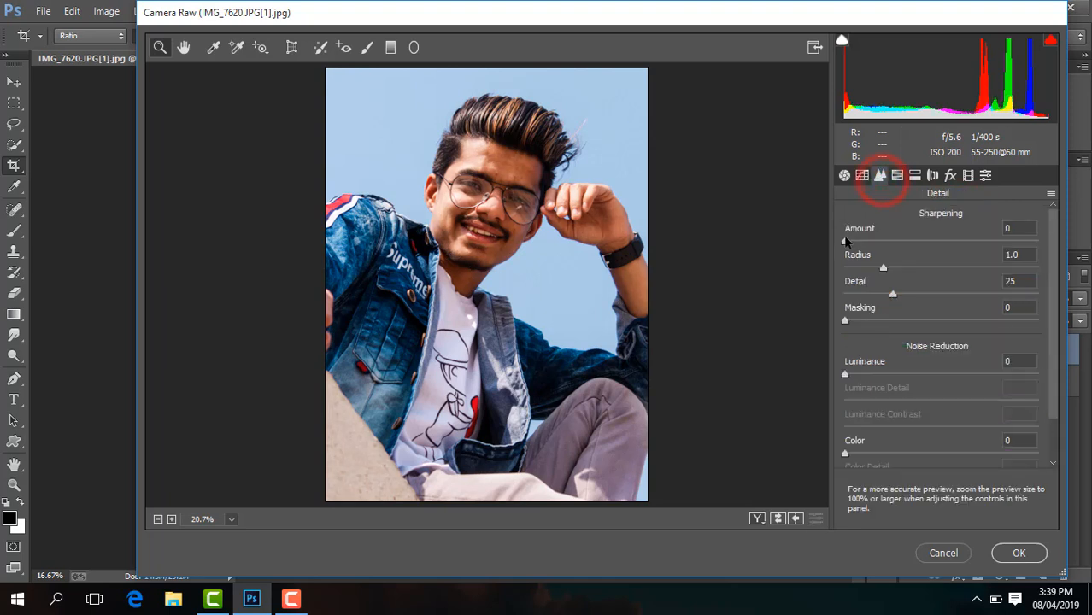
pyautogui.moveTo(847, 242); pyautogui.dragTo(898, 242)
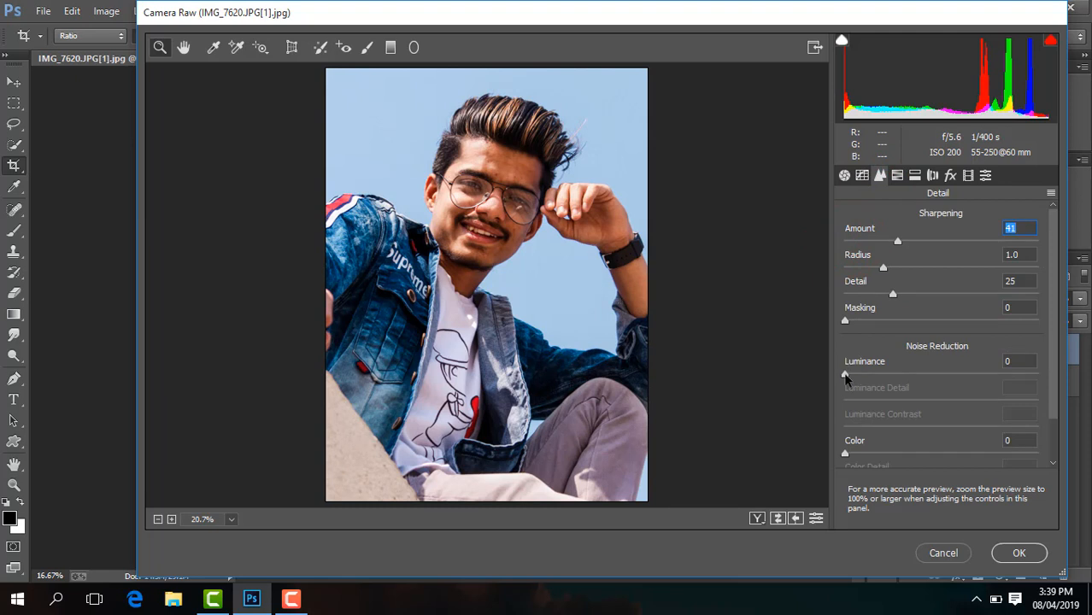
pyautogui.moveTo(865, 377); pyautogui.dragTo(905, 374)
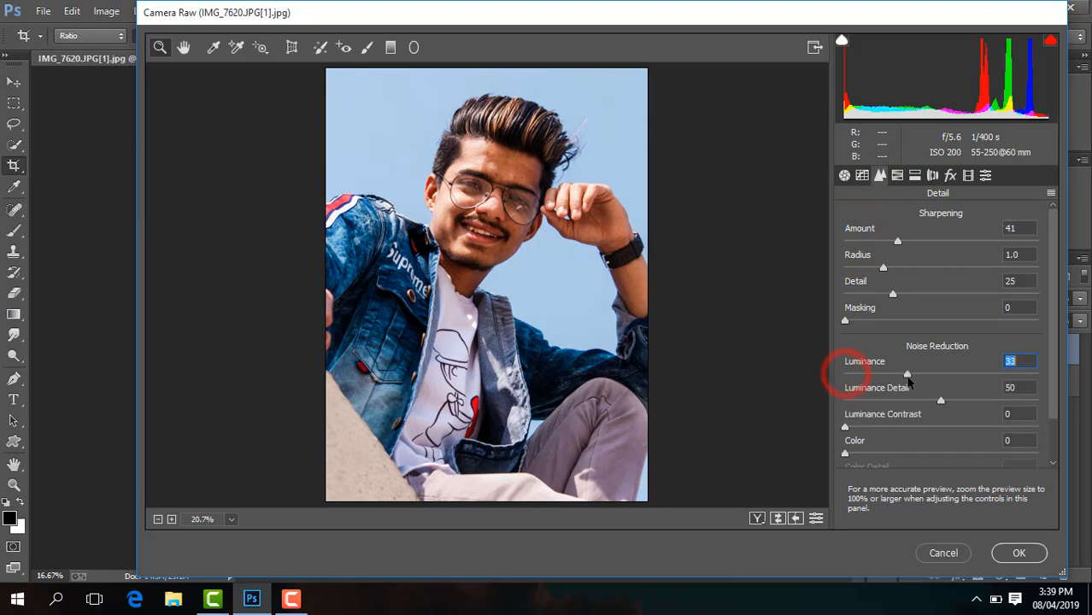
# - Add a post-crop vignette with an amount of -19 and apply the Camera Raw edits to Layer 1
pyautogui.click(950, 176)
pyautogui.moveTo(945, 385); pyautogui.dragTo(926, 386)
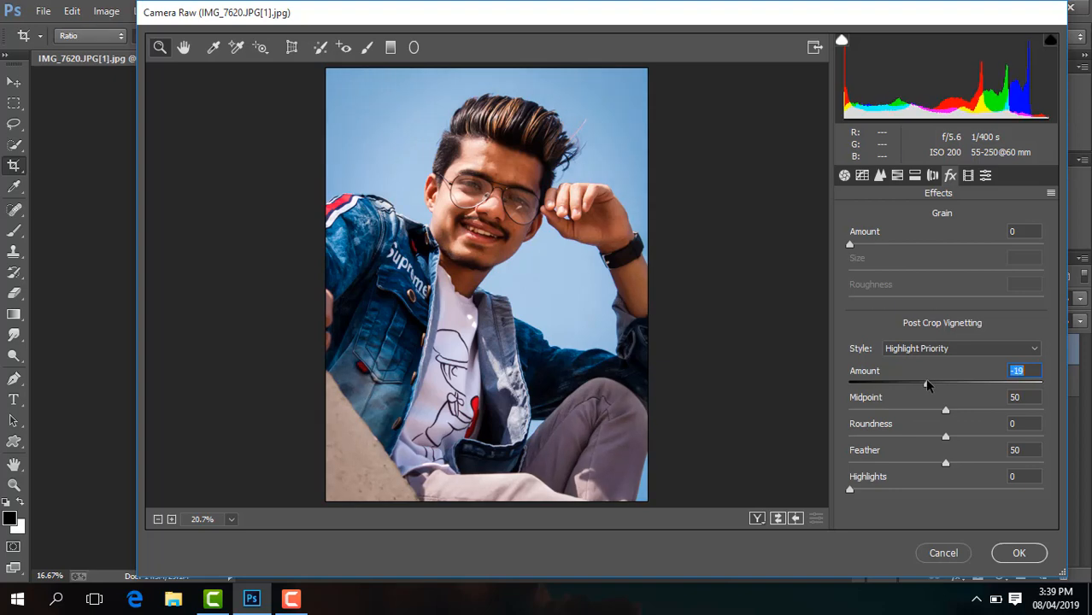
pyautogui.click(1018, 551)
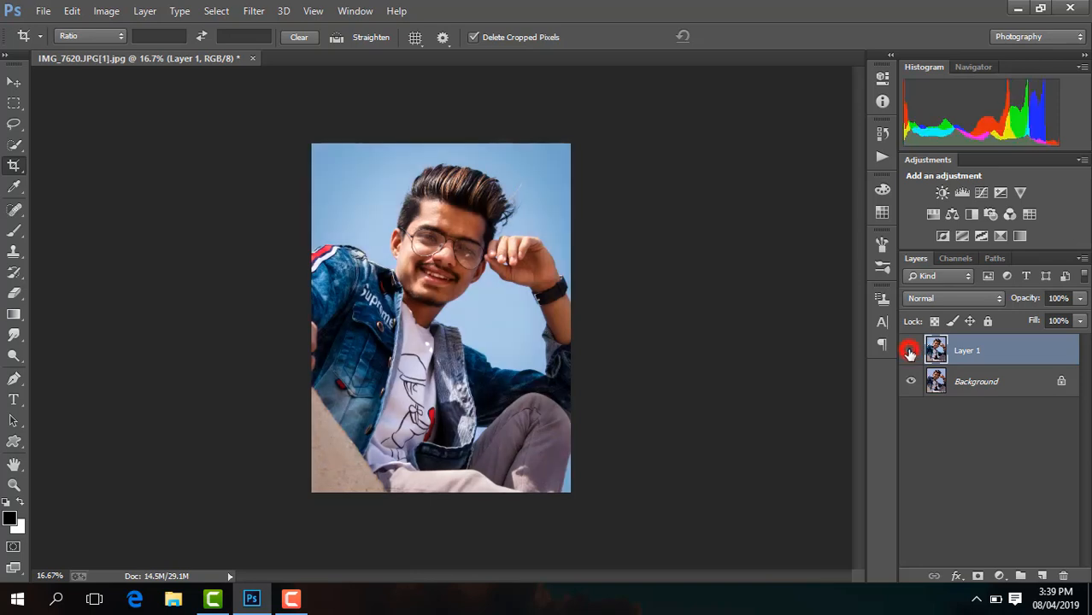
# - Toggle the visibility of Layer 1 several times to compare the photo before and after the color edits
pyautogui.click(910, 351)
pyautogui.click(910, 352)
pyautogui.click(910, 351)
pyautogui.click(911, 352)
pyautogui.click(910, 351)
pyautogui.click(910, 352)
# - Create a new empty layer above Layer 1 and sample the light skin tone from the nose as the foreground color
pyautogui.click(1045, 577)
pyautogui.hotkey('ctrl', '+')
pyautogui.hotkey('ctrl', '+')
pyautogui.hotkey('ctrl', '+')
pyautogui.hotkey('ctrl', '+')
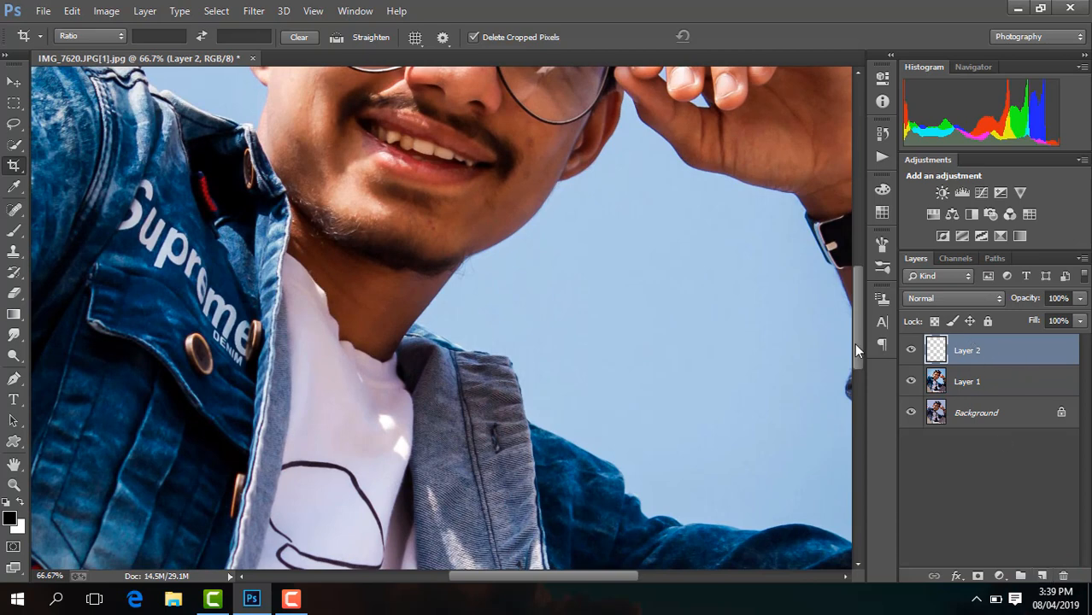
pyautogui.moveTo(858, 351); pyautogui.dragTo(856, 288)
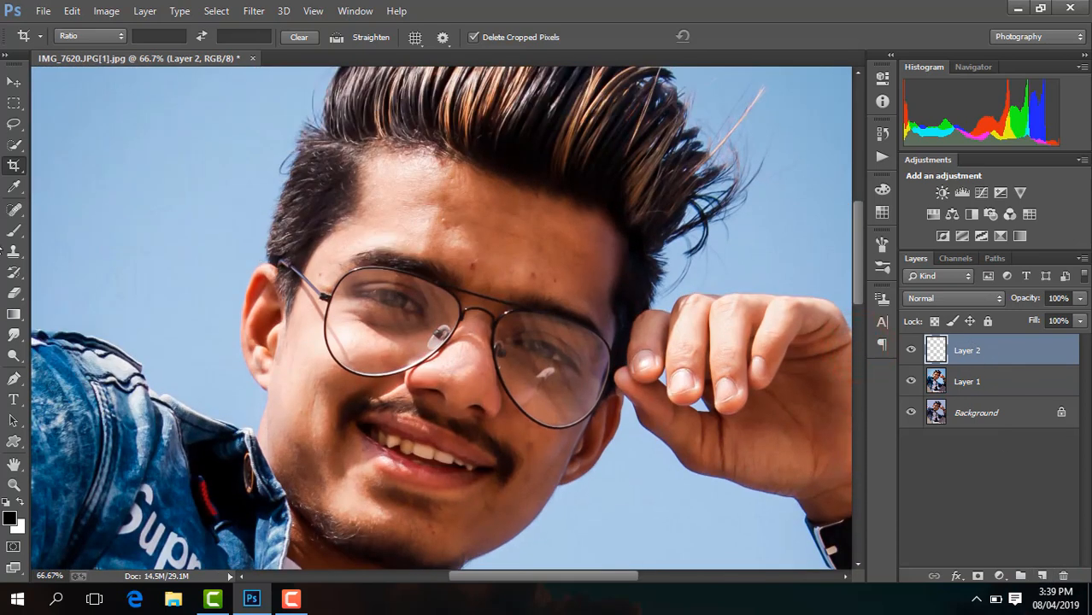
pyautogui.click(13, 185)
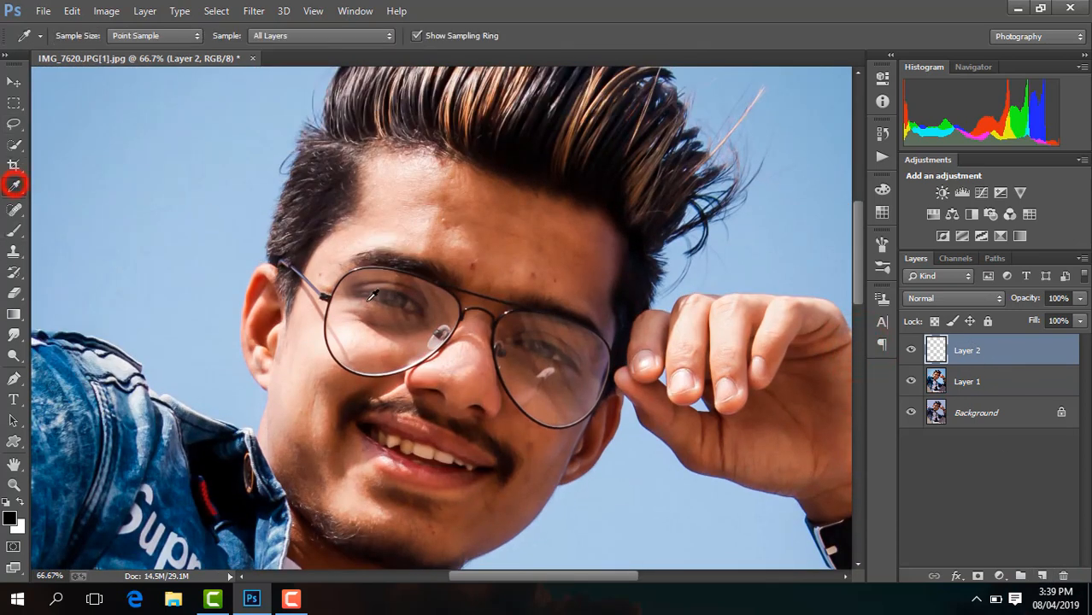
pyautogui.moveTo(472, 376); pyautogui.dragTo(473, 365)
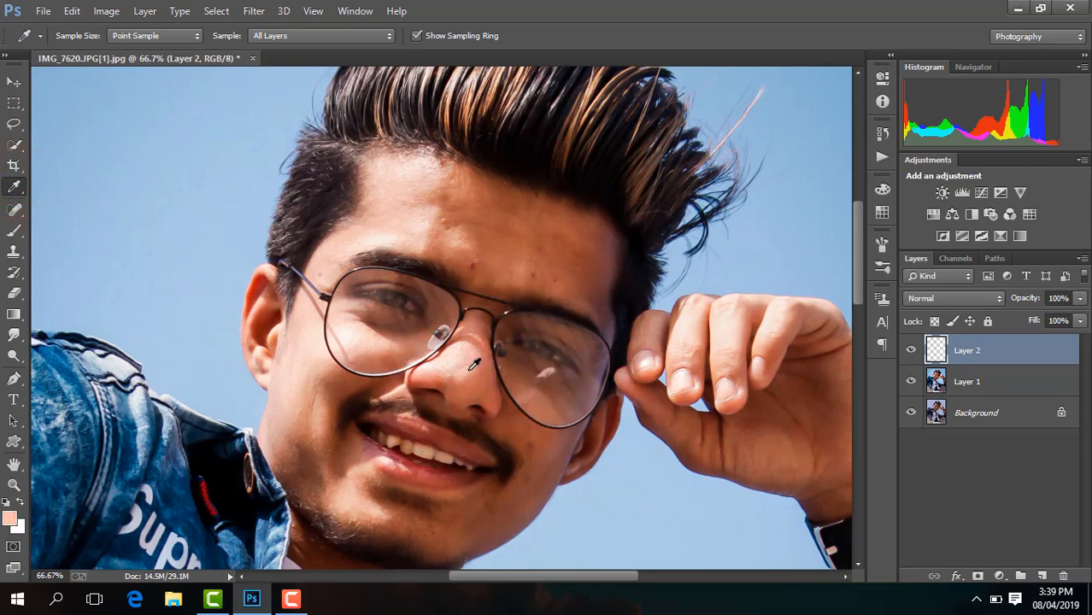
# - Lower Layer 2's opacity to 22% and set up a soft Brush with a size of 139 px and 0% hardness
pyautogui.click(13, 231)
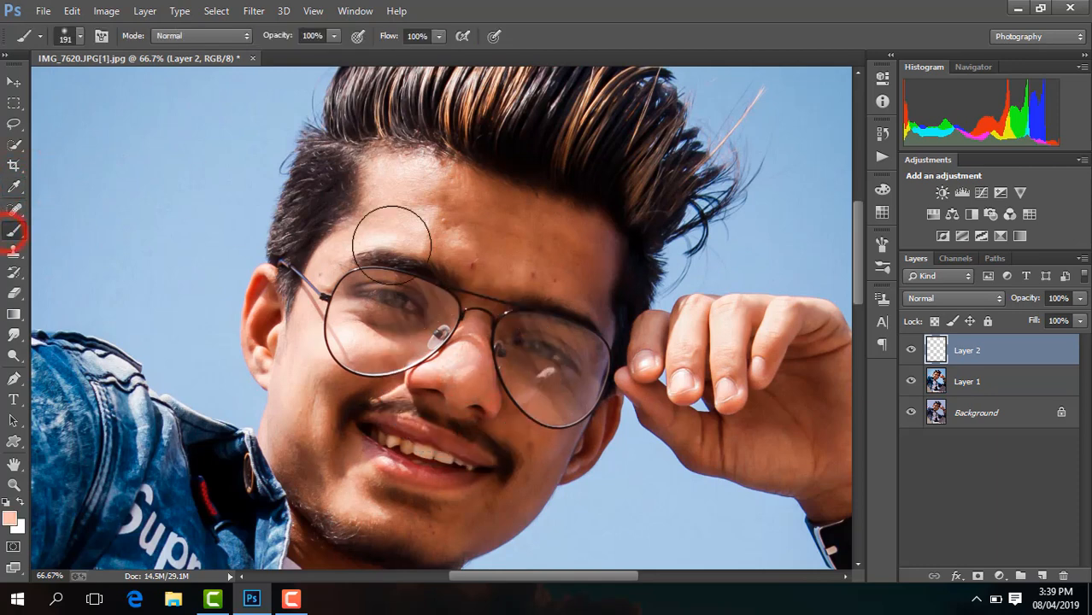
pyautogui.click(1082, 302)
pyautogui.moveTo(1074, 316); pyautogui.dragTo(1017, 323)
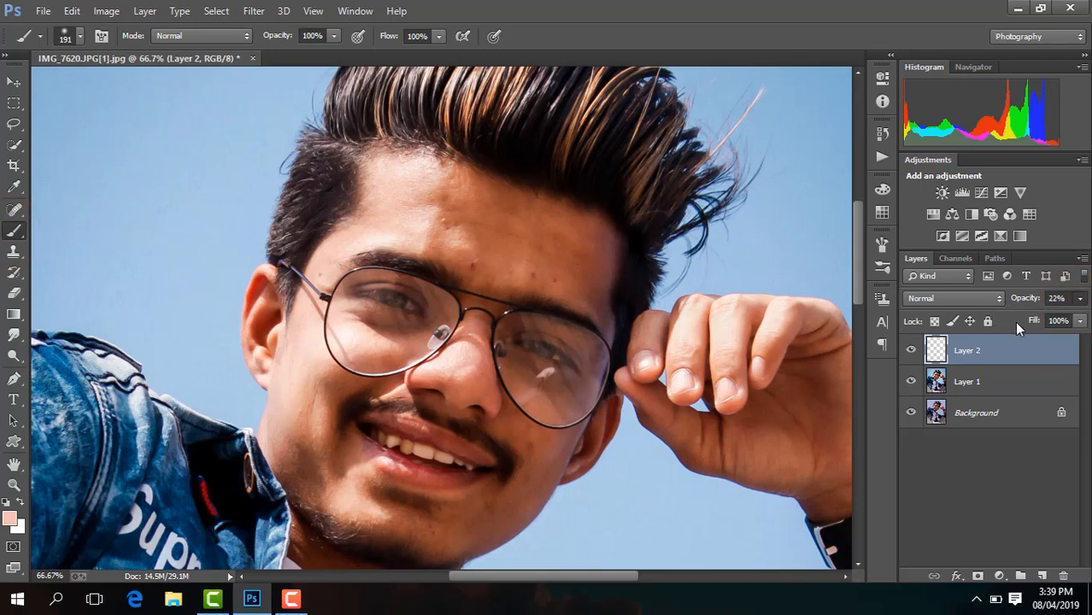
pyautogui.click(79, 37)
pyautogui.click(117, 86)
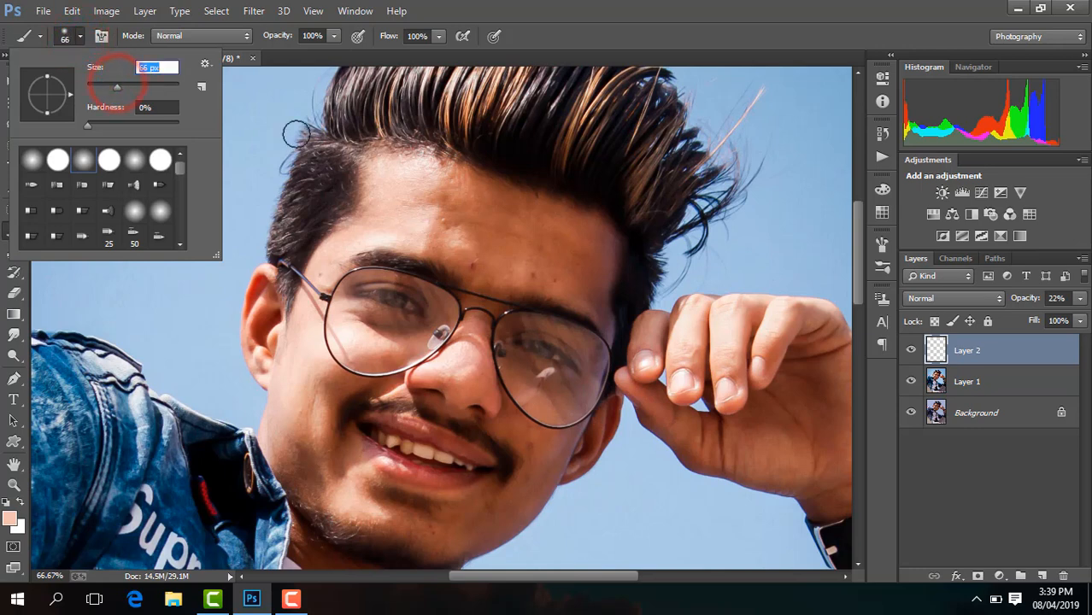
pyautogui.moveTo(143, 88); pyautogui.dragTo(142, 88)
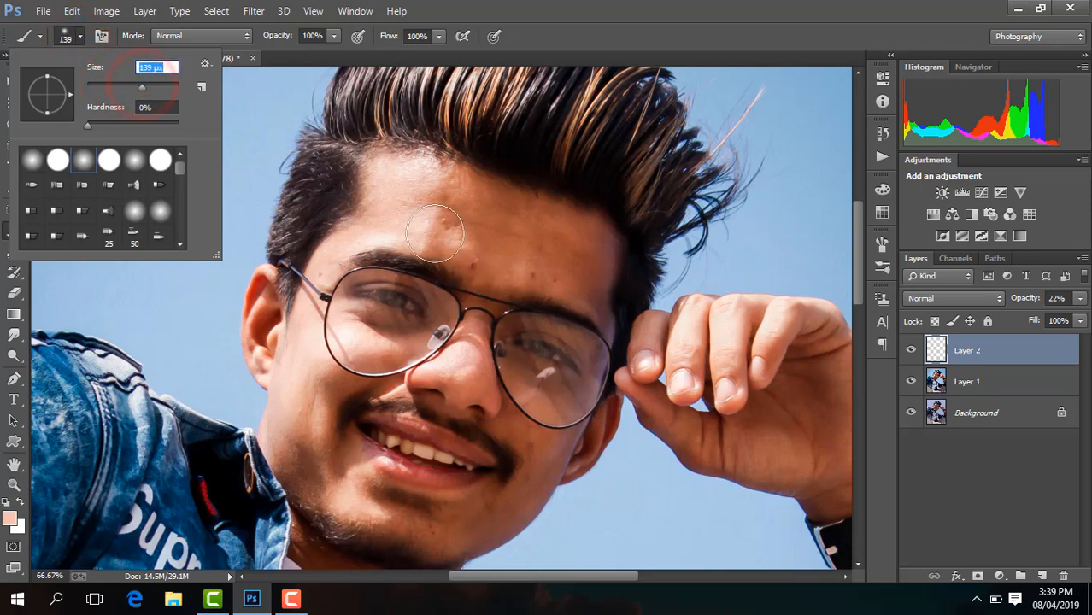
# - Paint the sampled skin tone over the forehead, nose, both cheeks and chin on Layer 2 with the 139 px soft brush
pyautogui.click(457, 229)
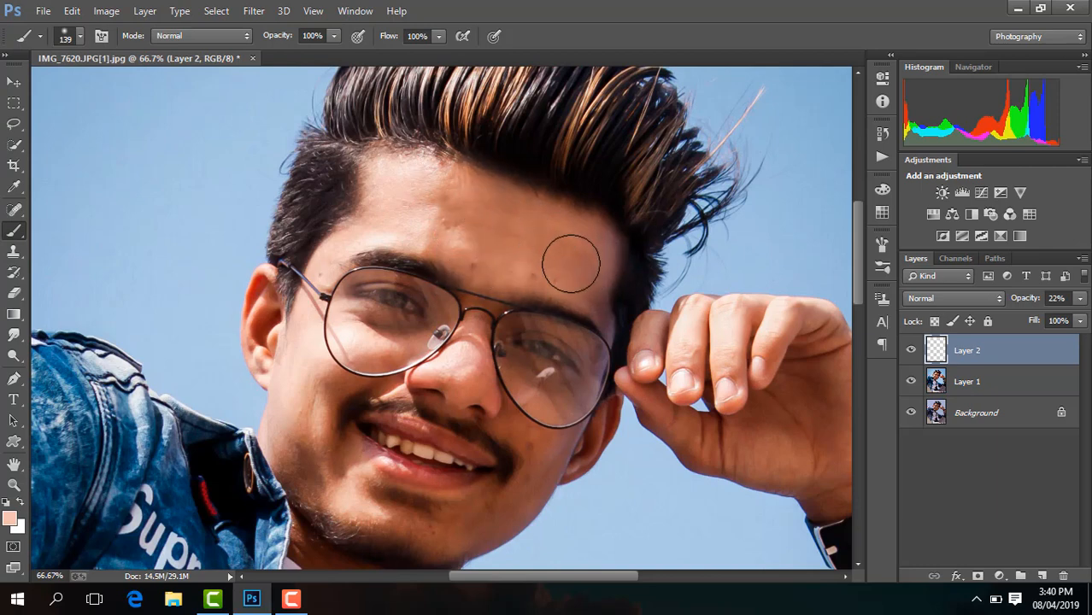
pyautogui.click(463, 374)
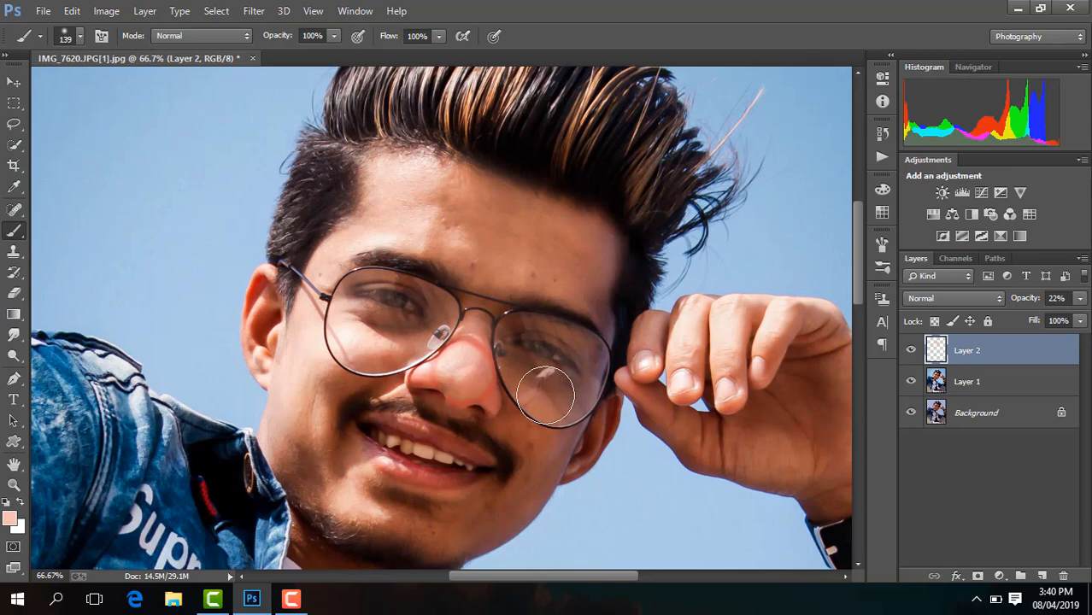
pyautogui.click(540, 385)
pyautogui.click(539, 439)
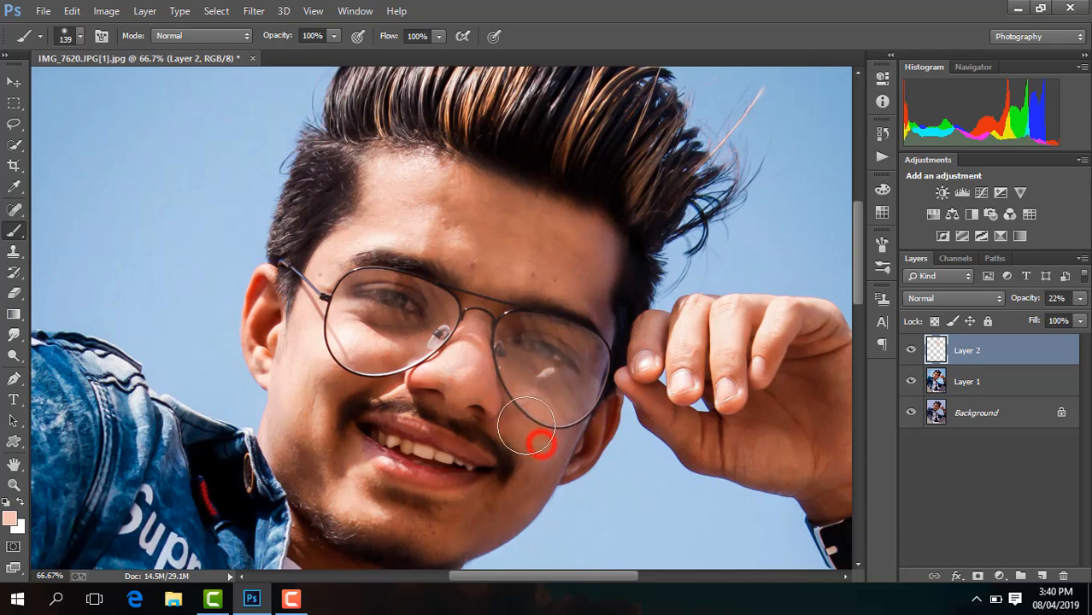
pyautogui.click(519, 474)
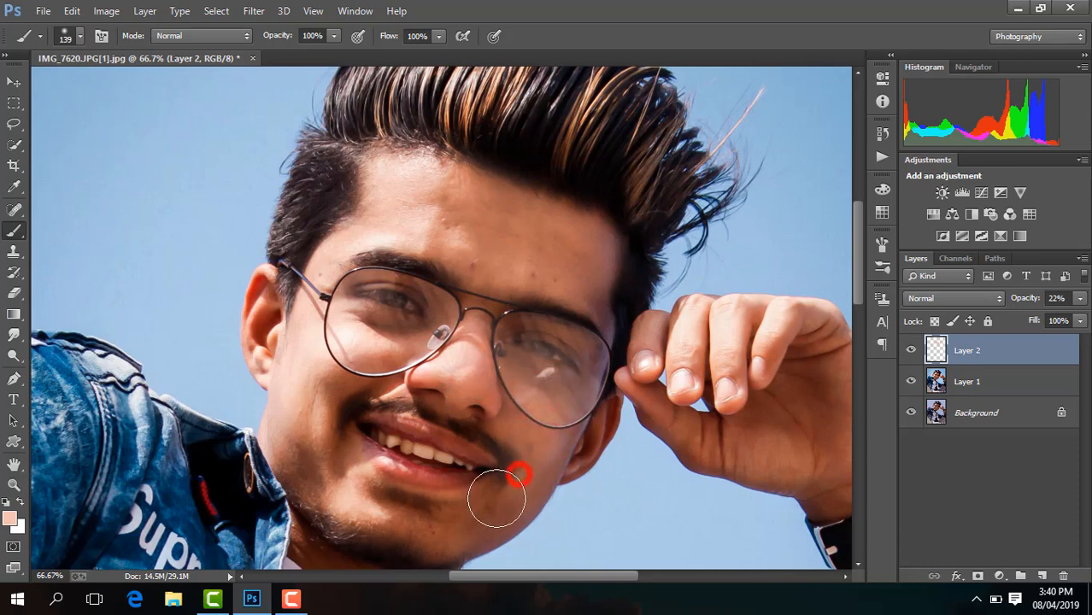
pyautogui.click(407, 500)
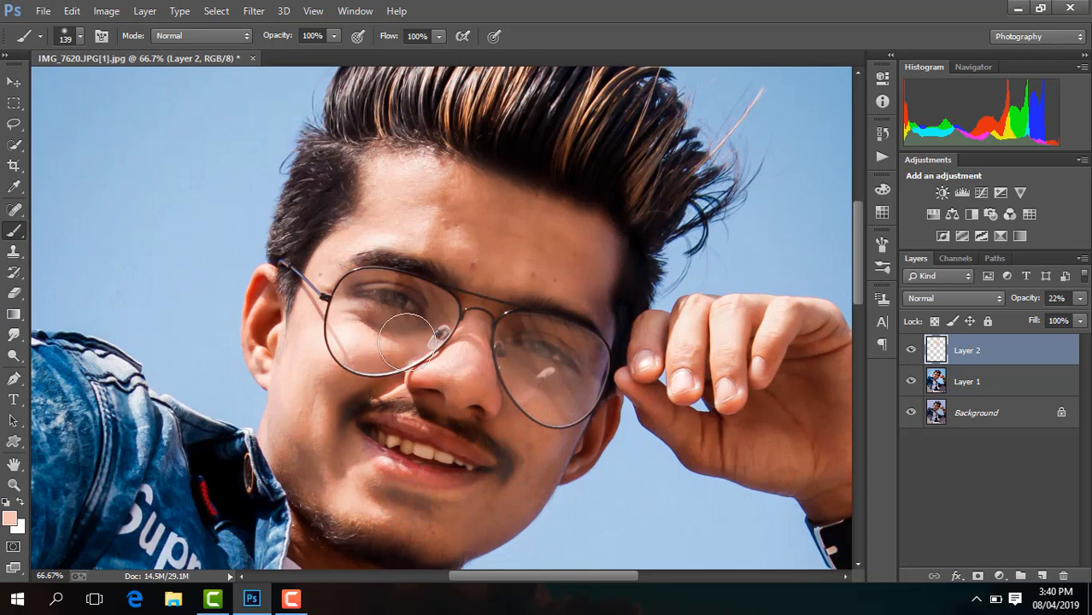
pyautogui.click(379, 357)
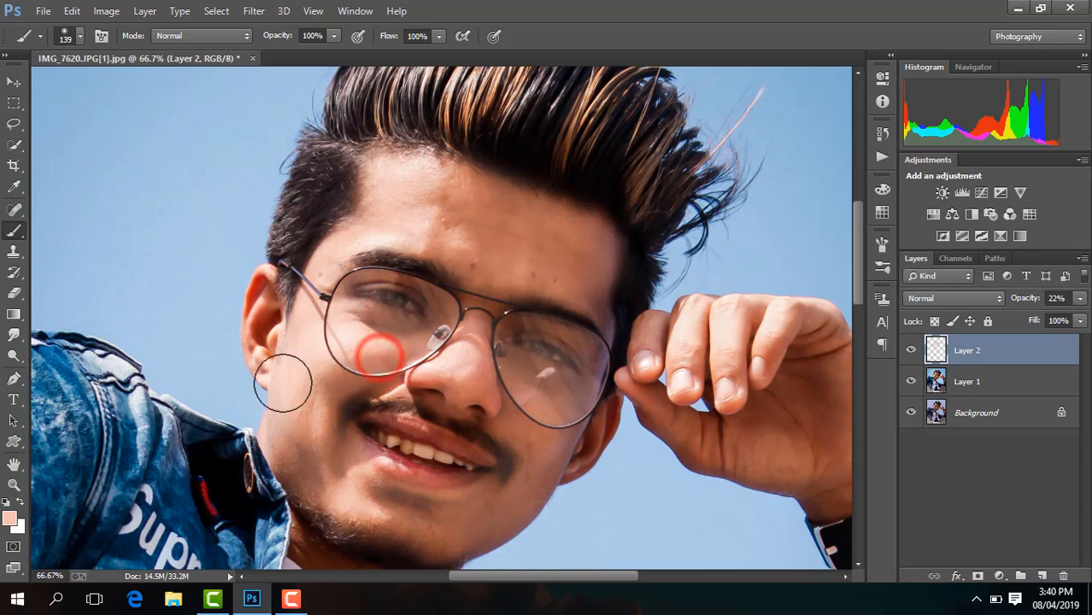
# - Paint the skin tone over the neck, reducing the brush size to 66 px for the areas near the collar
pyautogui.moveTo(852, 239); pyautogui.dragTo(852, 286)
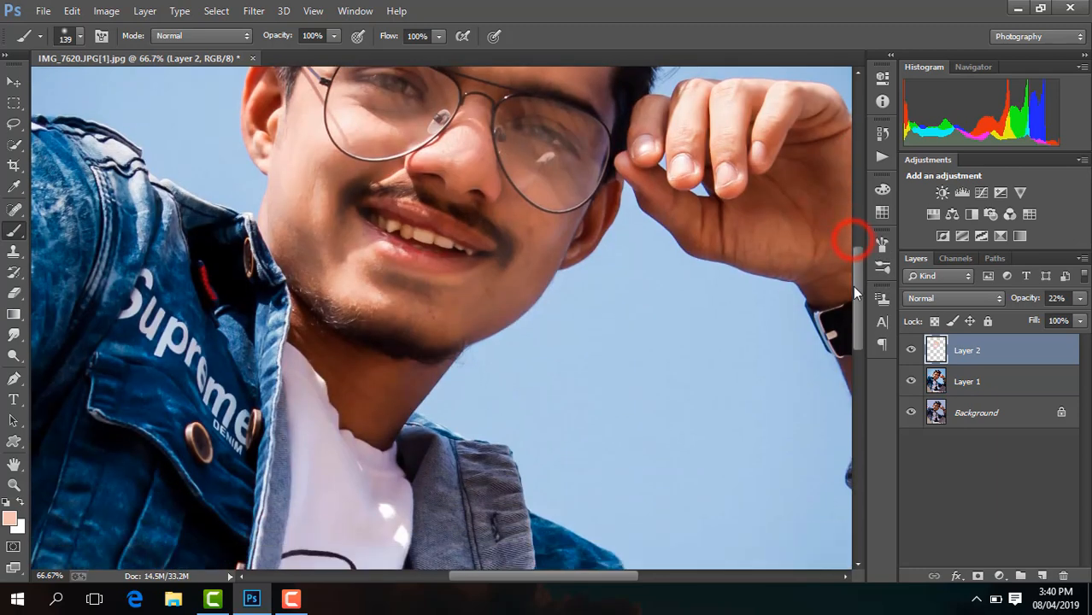
pyautogui.click(373, 388)
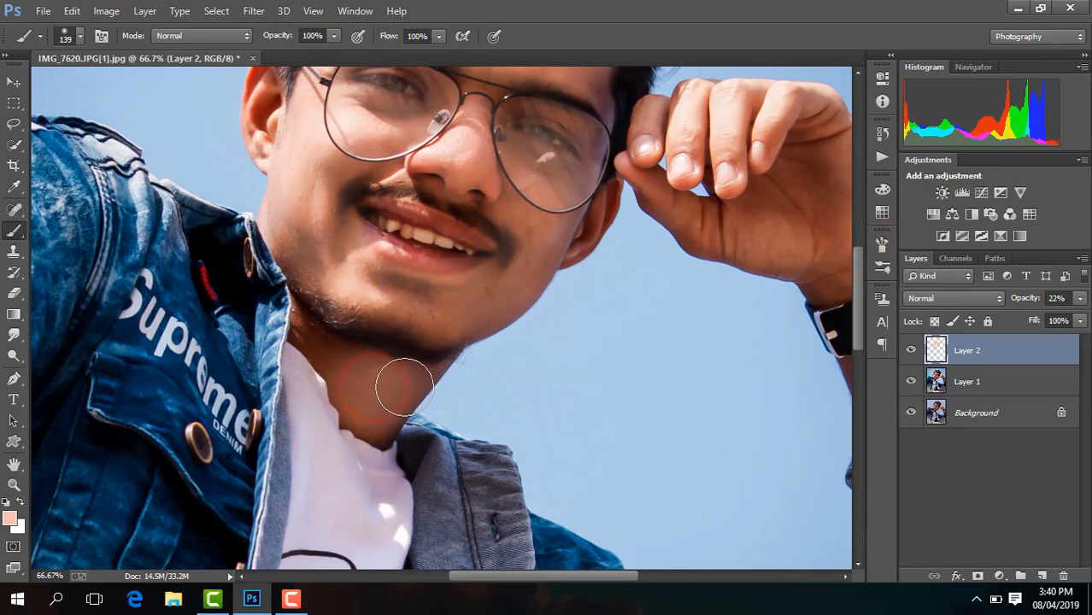
pyautogui.click(75, 37)
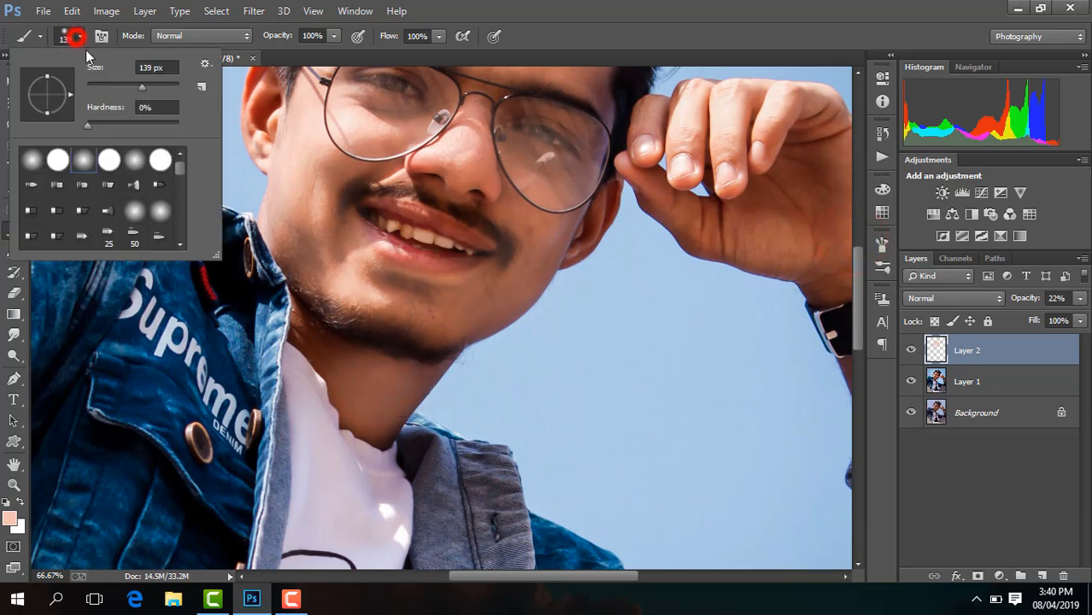
pyautogui.click(117, 86)
pyautogui.click(341, 368)
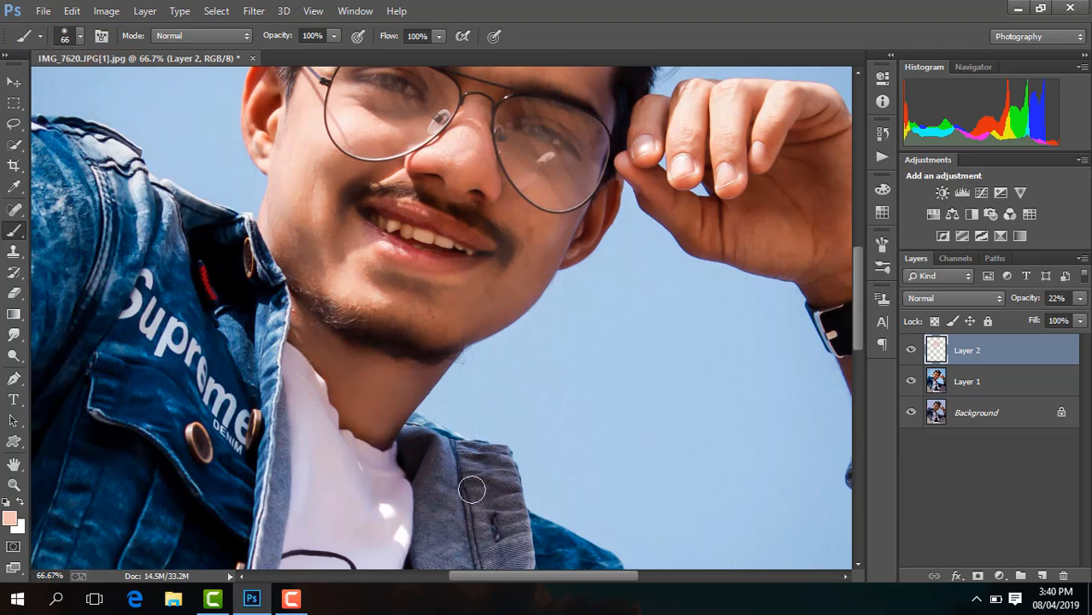
# - Paint the skin tone around the eye behind the glasses and over the ear beside the raised hand with the 66 px brush
pyautogui.moveTo(585, 580); pyautogui.dragTo(644, 580)
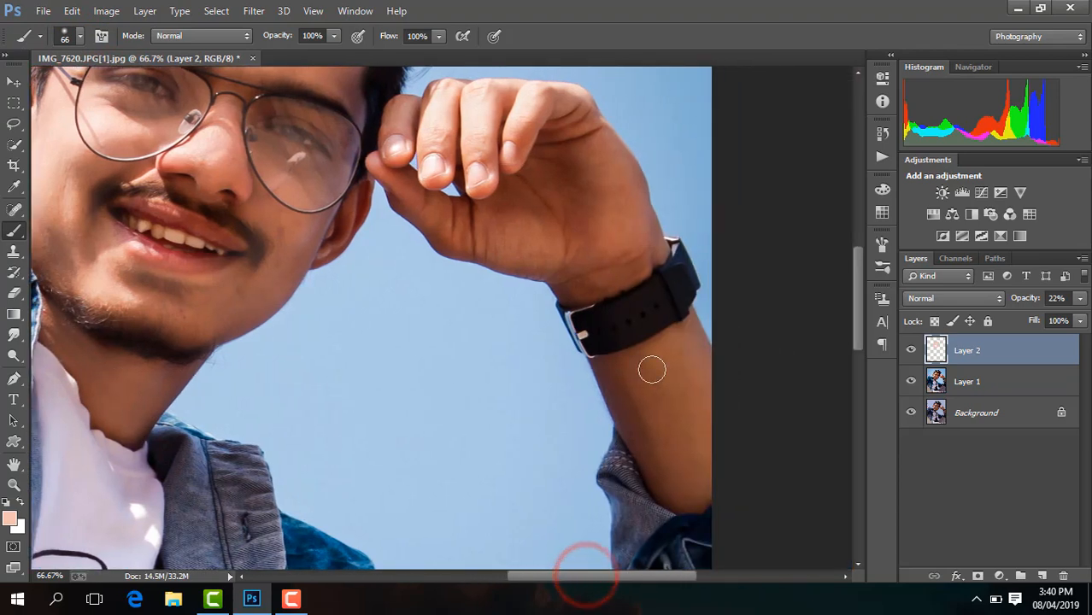
pyautogui.click(79, 36)
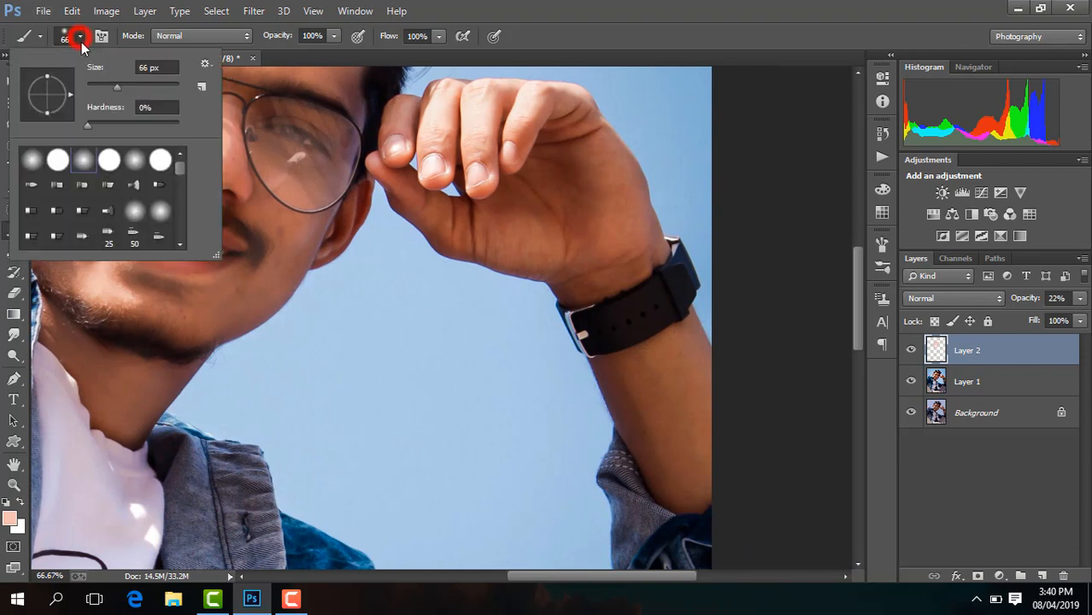
pyautogui.click(239, 94)
pyautogui.click(275, 114)
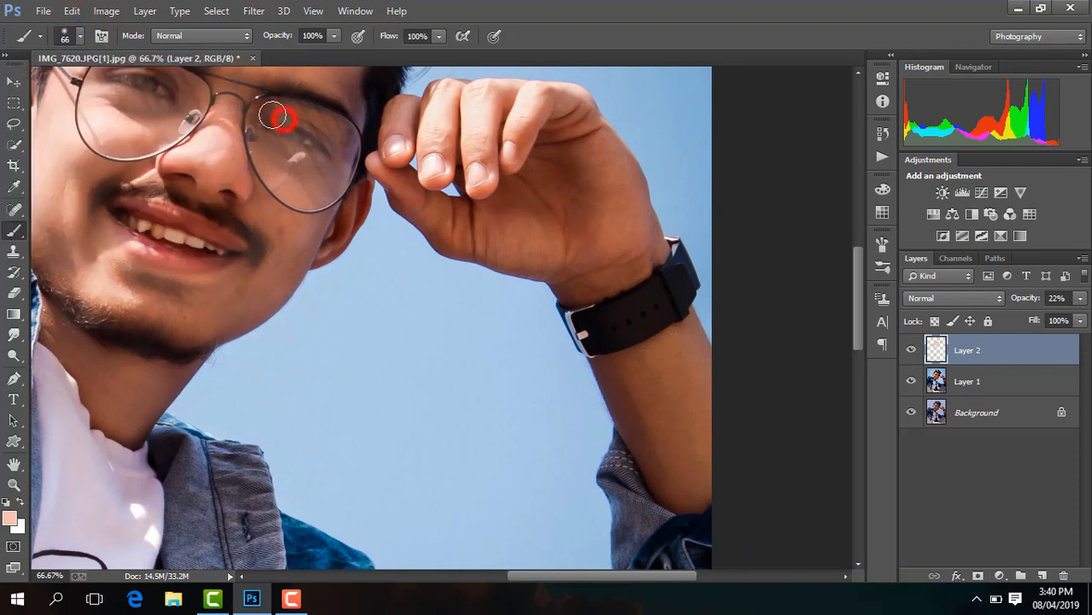
pyautogui.click(334, 228)
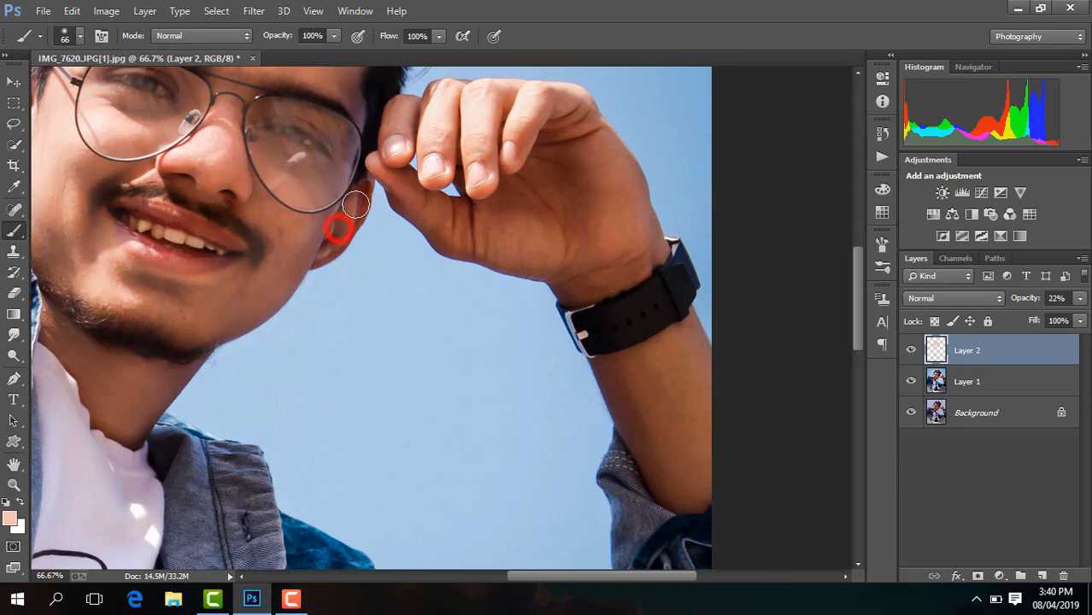
# - Enlarge the brush to 121 px and paint the skin tone over the raised hand and the forearm below the watch
pyautogui.click(82, 38)
pyautogui.click(138, 82)
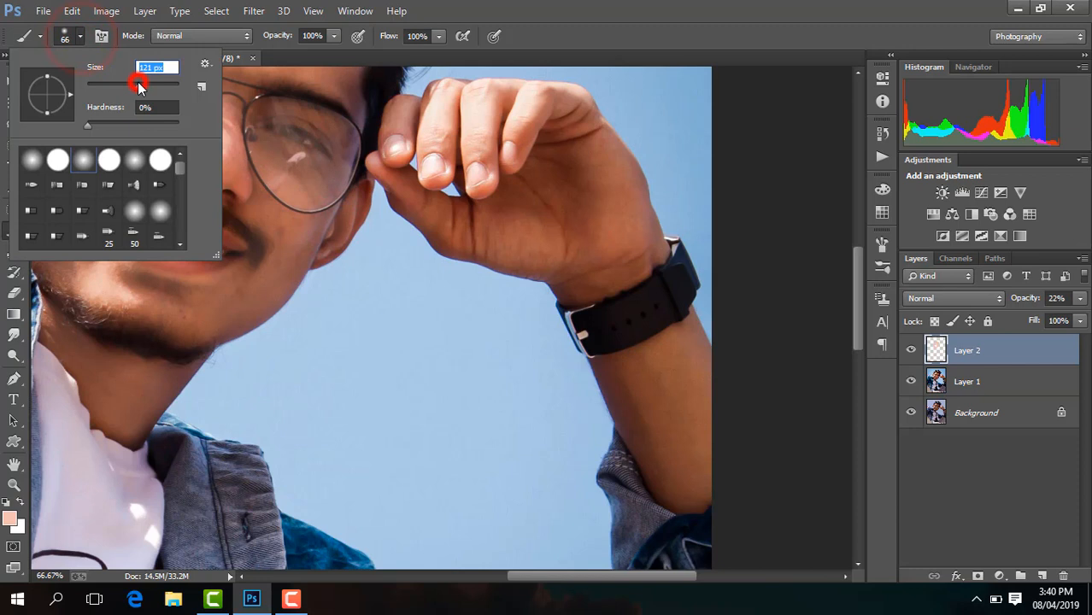
pyautogui.click(558, 209)
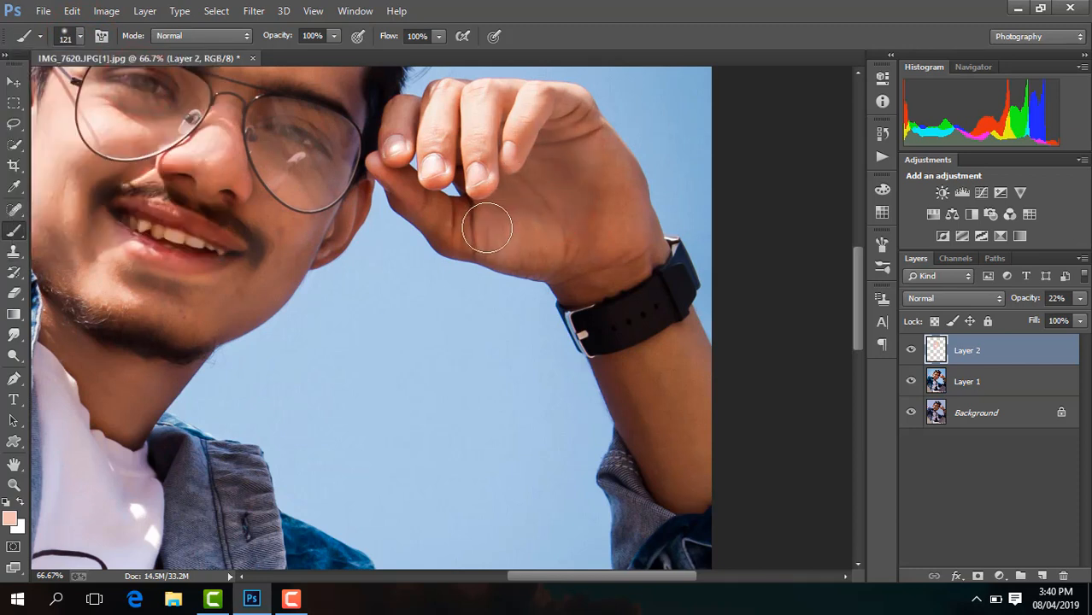
pyautogui.click(690, 439)
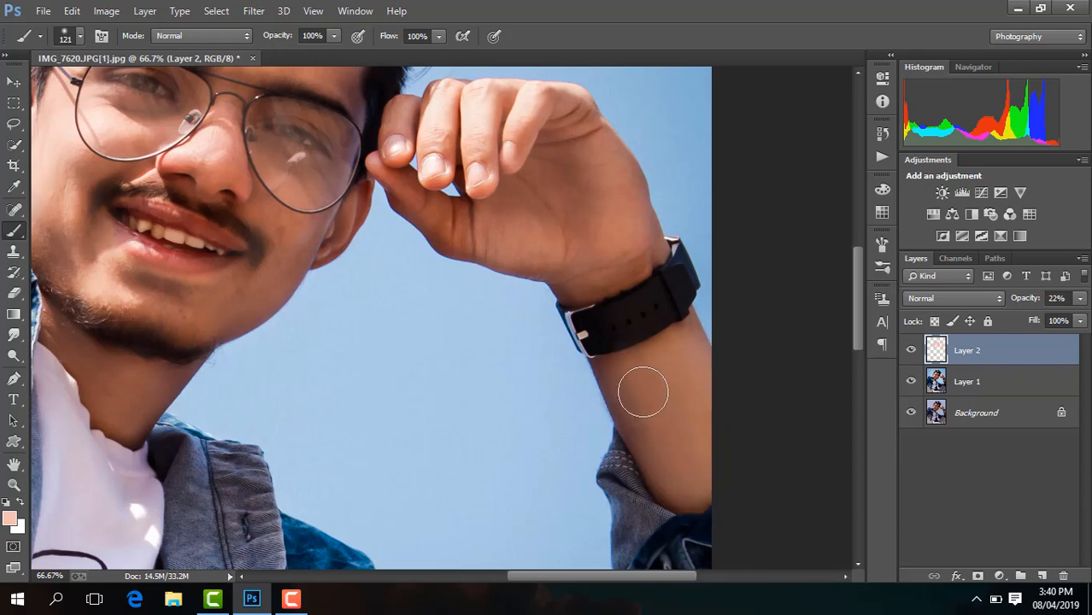
# - Review the whole portrait and lower Layer 2's opacity to 17%
pyautogui.hotkey('ctrl', '-')
pyautogui.hotkey('ctrl', '-')
pyautogui.hotkey('ctrl', '-')
pyautogui.hotkey('ctrl', '-')
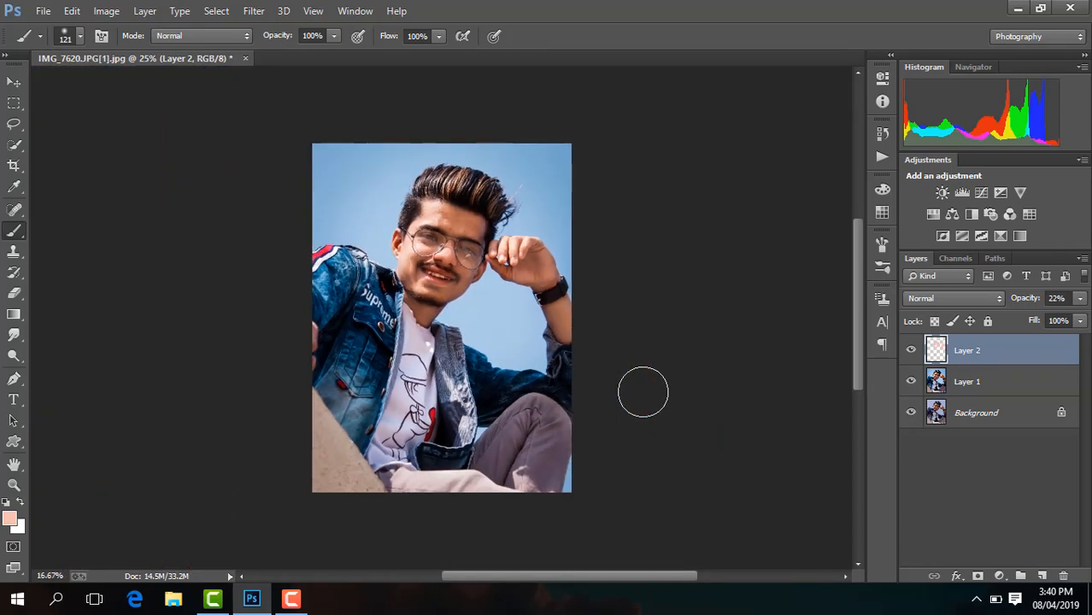
pyautogui.hotkey('ctrl', '+')
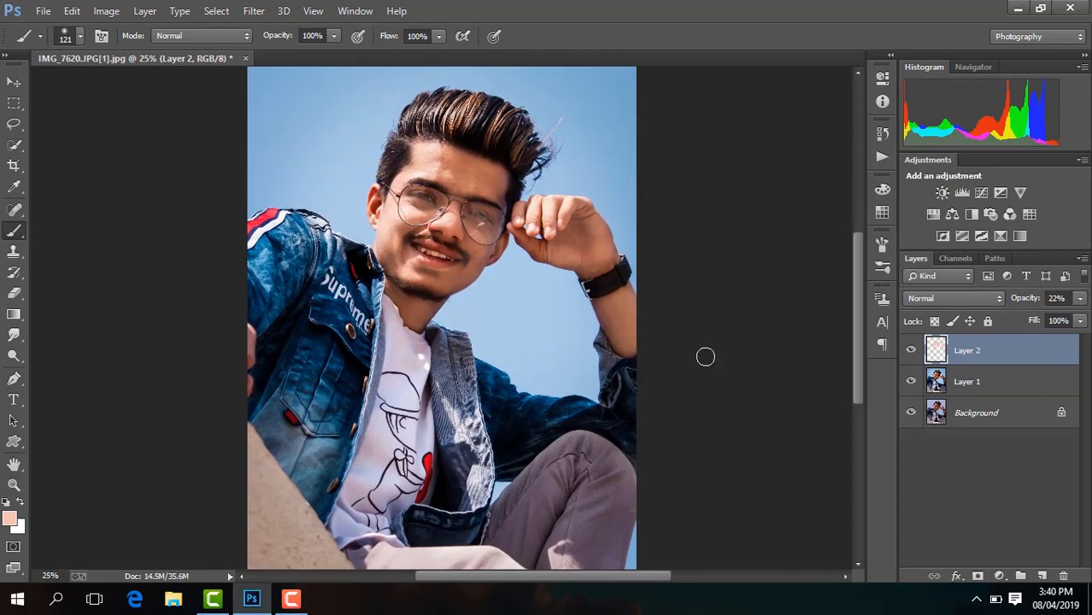
pyautogui.click(1078, 301)
pyautogui.moveTo(1015, 313); pyautogui.dragTo(1017, 318)
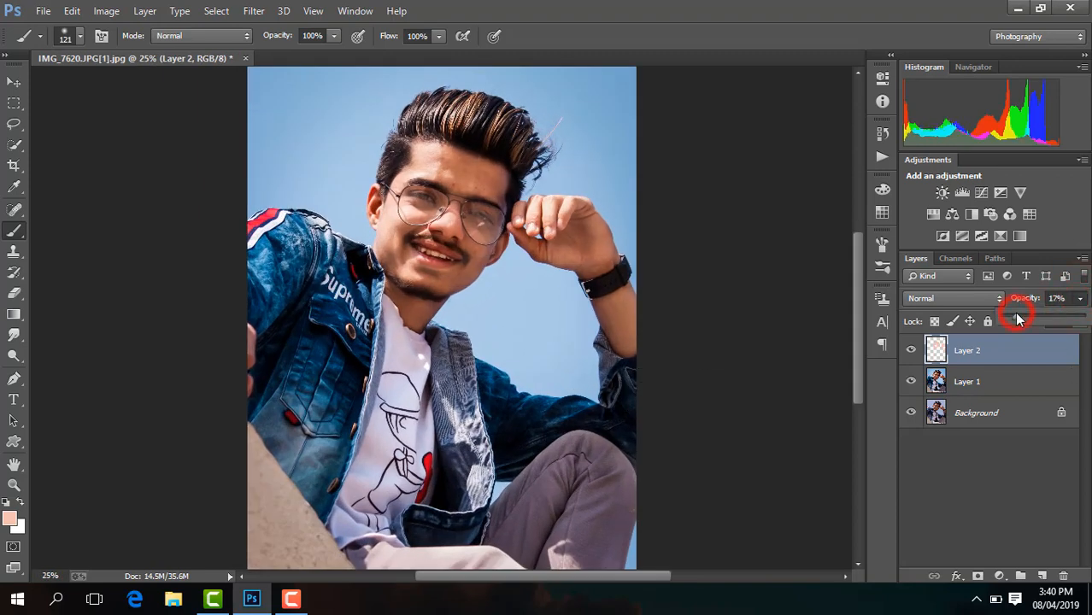
# - Compare the skin with and without Layer 2, then merge it into Layer 1, keeping the Background separate
pyautogui.click(911, 353)
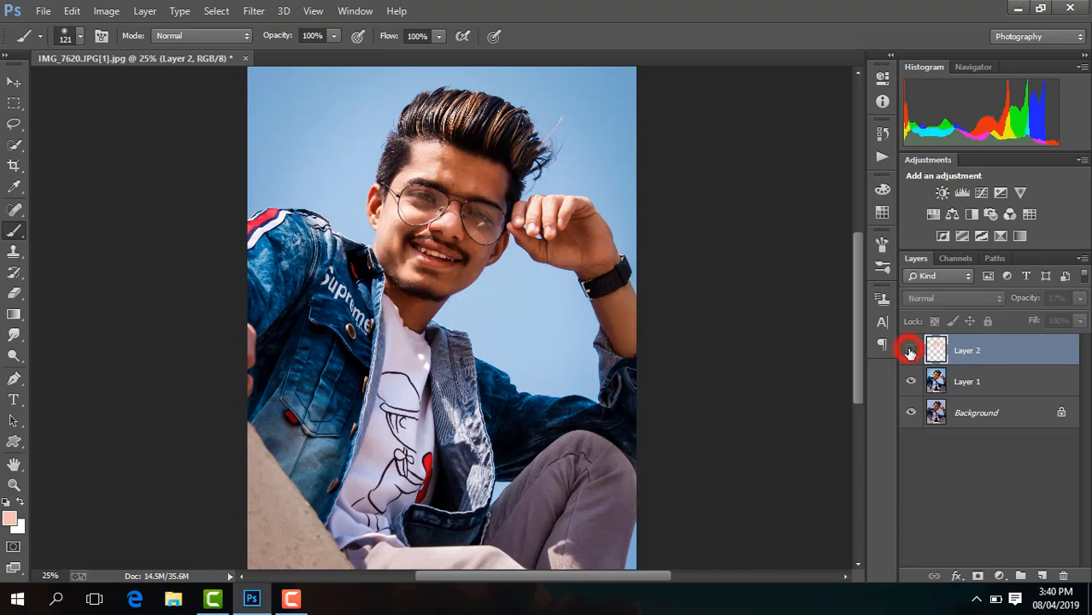
pyautogui.click(910, 353)
pyautogui.rightClick(976, 350)
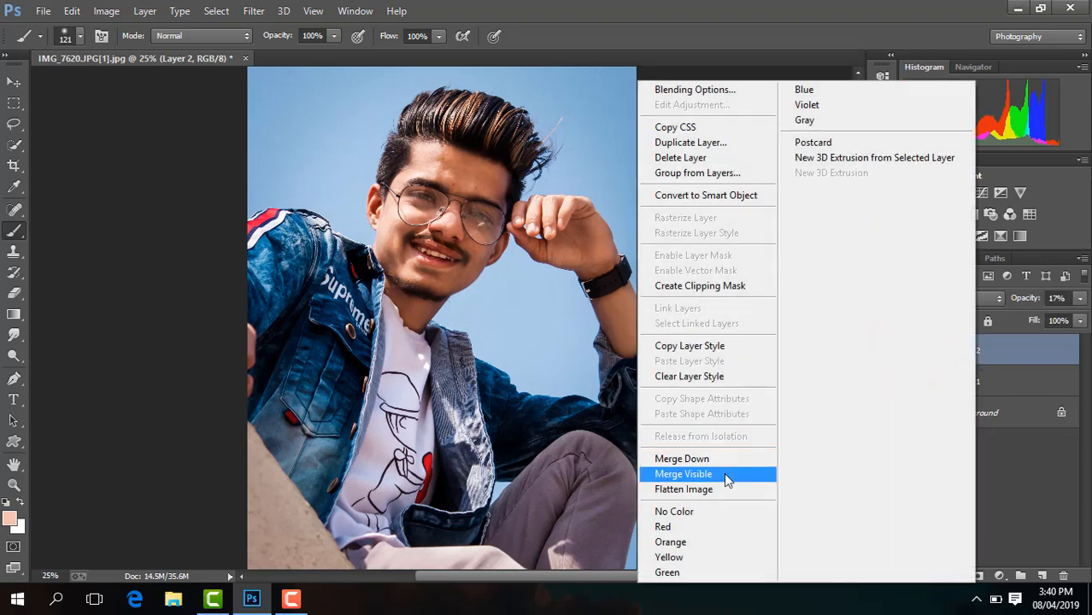
pyautogui.click(724, 473)
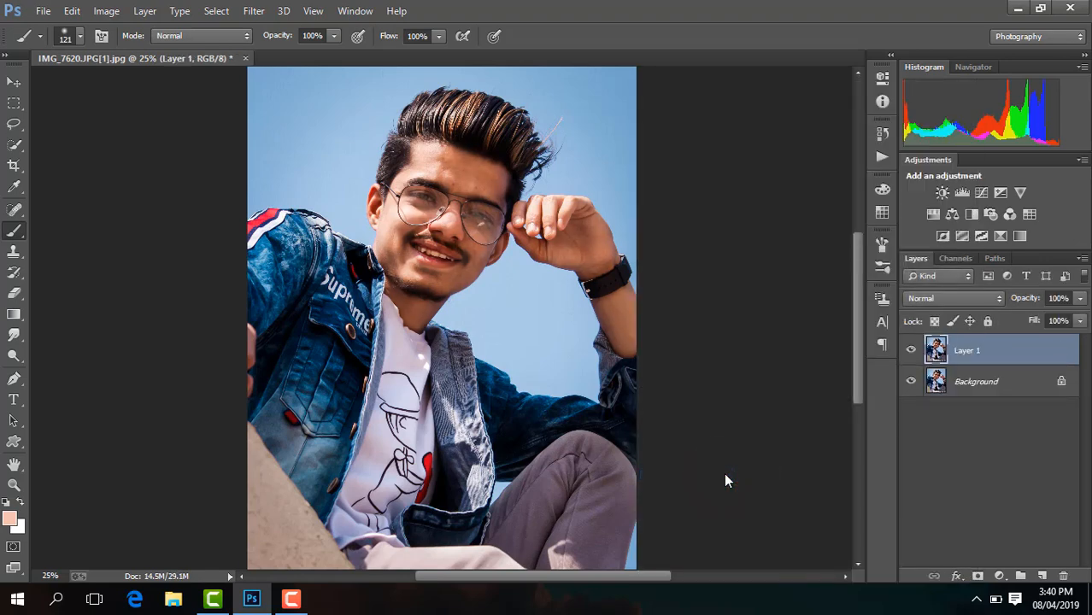
# - Open the Camera Raw Filter on Layer 1 and set Contrast to +19, Shadows to +32 and Blacks to -21
pyautogui.hotkey('ctrl', '-')
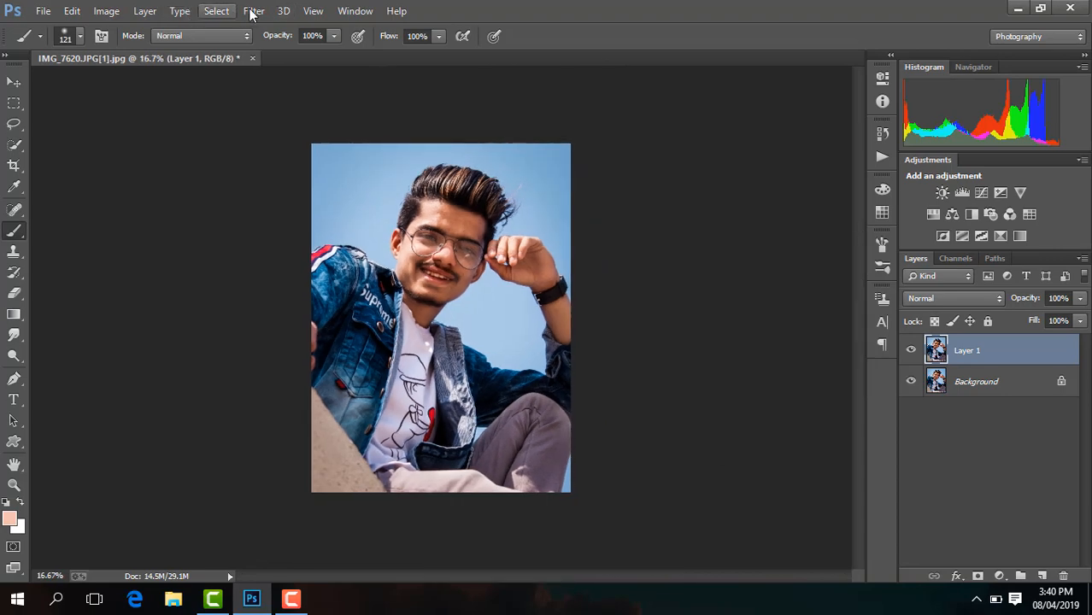
pyautogui.click(253, 10)
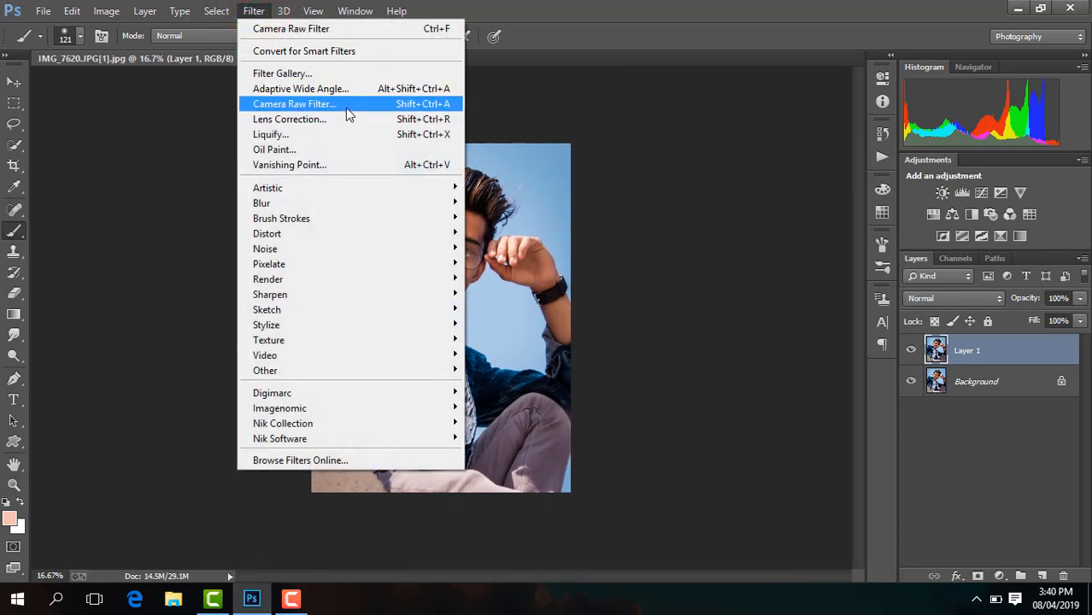
pyautogui.click(345, 106)
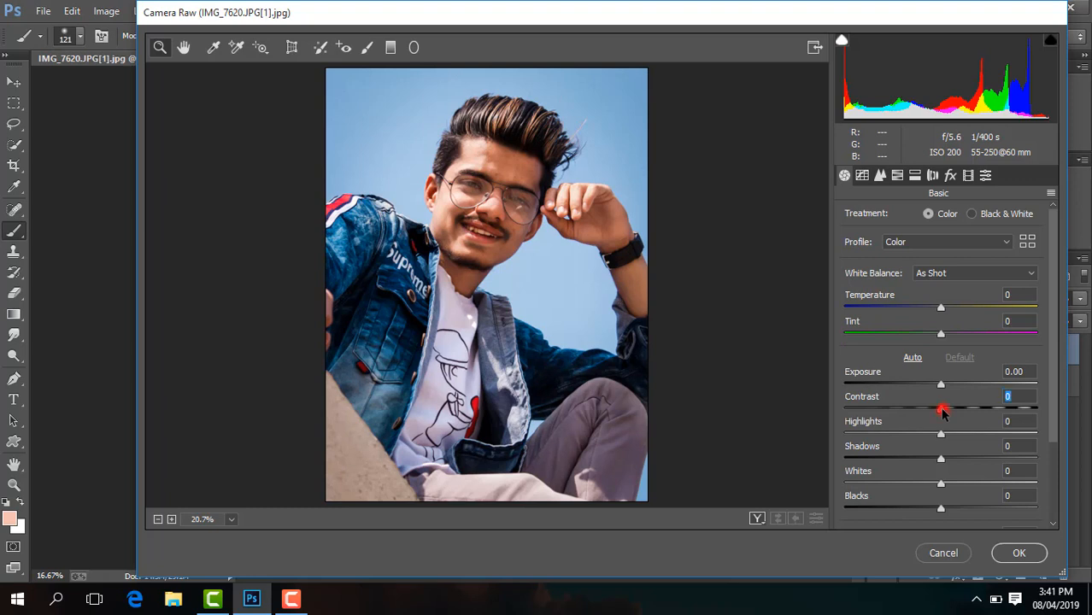
pyautogui.moveTo(942, 412); pyautogui.dragTo(966, 410)
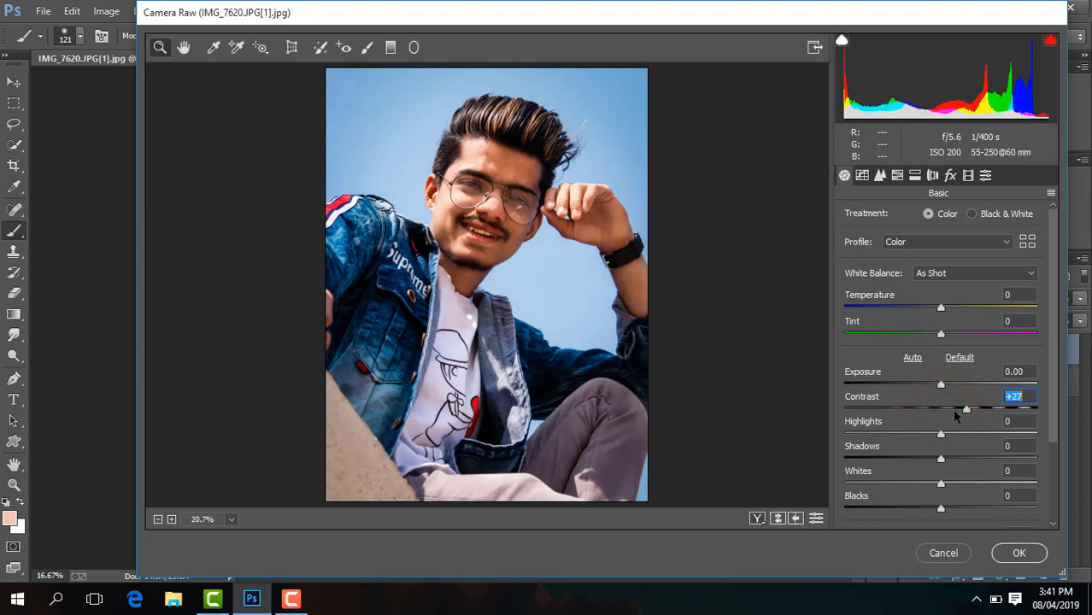
pyautogui.moveTo(967, 410); pyautogui.dragTo(959, 412)
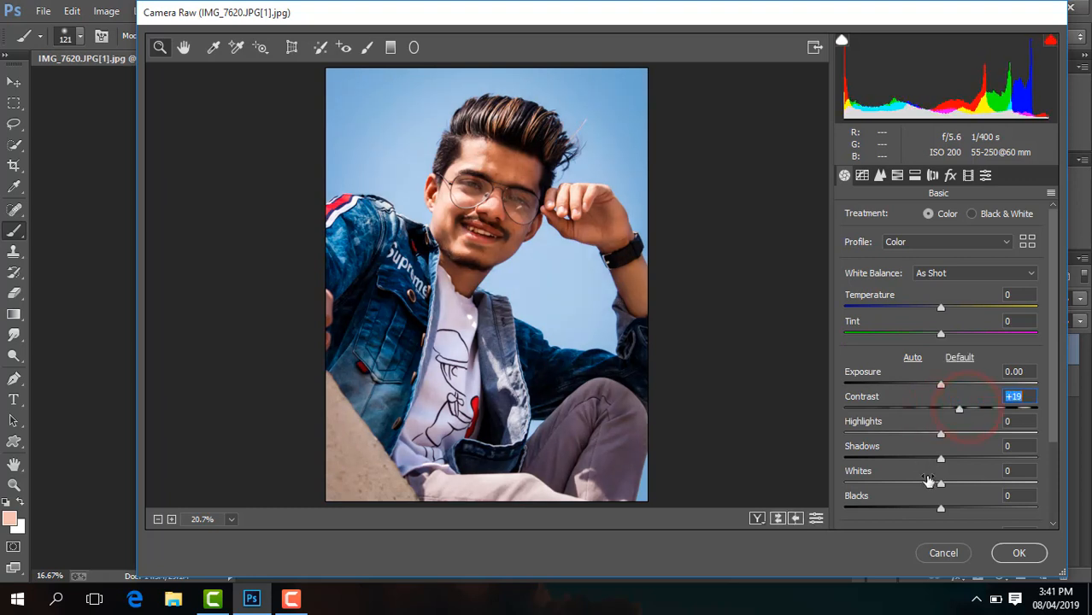
pyautogui.moveTo(941, 460); pyautogui.dragTo(972, 461)
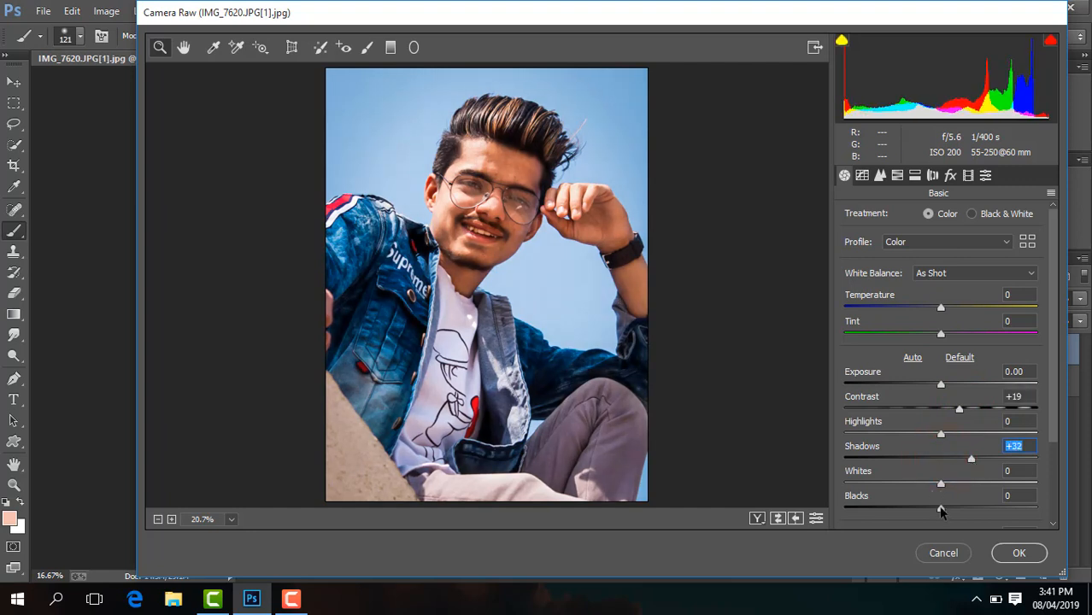
pyautogui.moveTo(941, 511); pyautogui.dragTo(921, 510)
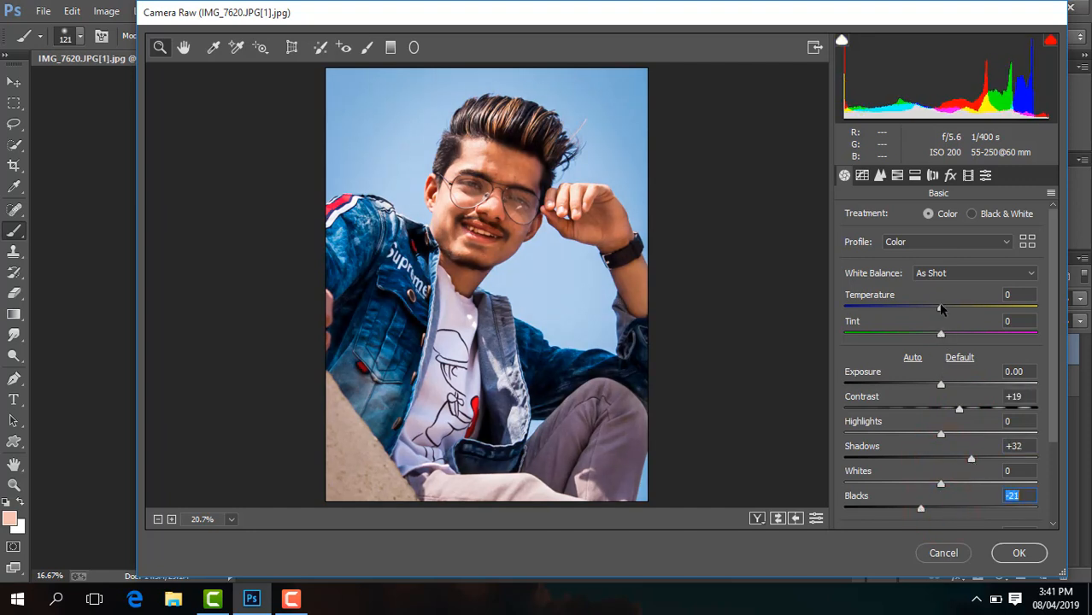
# - Set the Temperature to +3, Clarity to +12 and Vibrance to +7 in the basic Camera Raw adjustments
pyautogui.moveTo(941, 309); pyautogui.dragTo(944, 310)
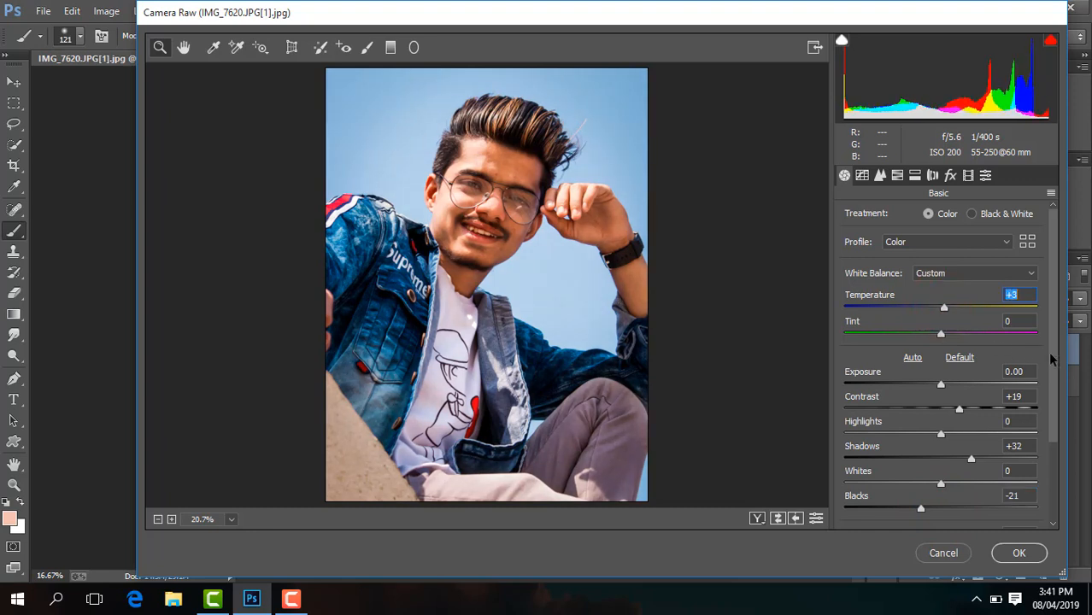
pyautogui.moveTo(1051, 354); pyautogui.dragTo(1051, 426)
pyautogui.moveTo(941, 445); pyautogui.dragTo(959, 445)
pyautogui.moveTo(941, 495); pyautogui.dragTo(951, 498)
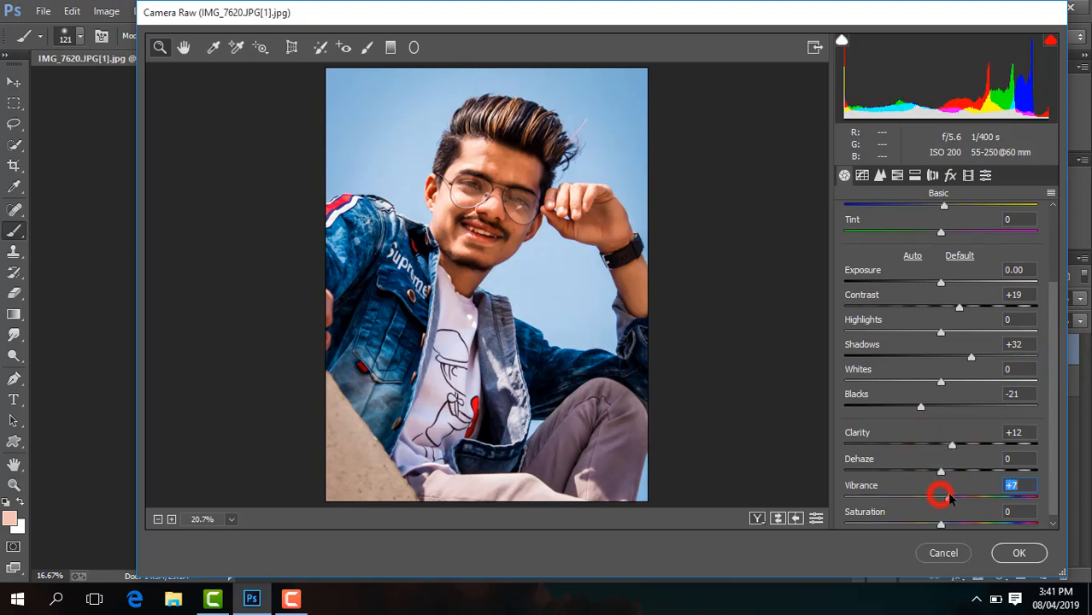
# - In the HSL adjustments, set Oranges luminance to +8, Oranges saturation to -8 and Blues hue to -18
pyautogui.click(898, 175)
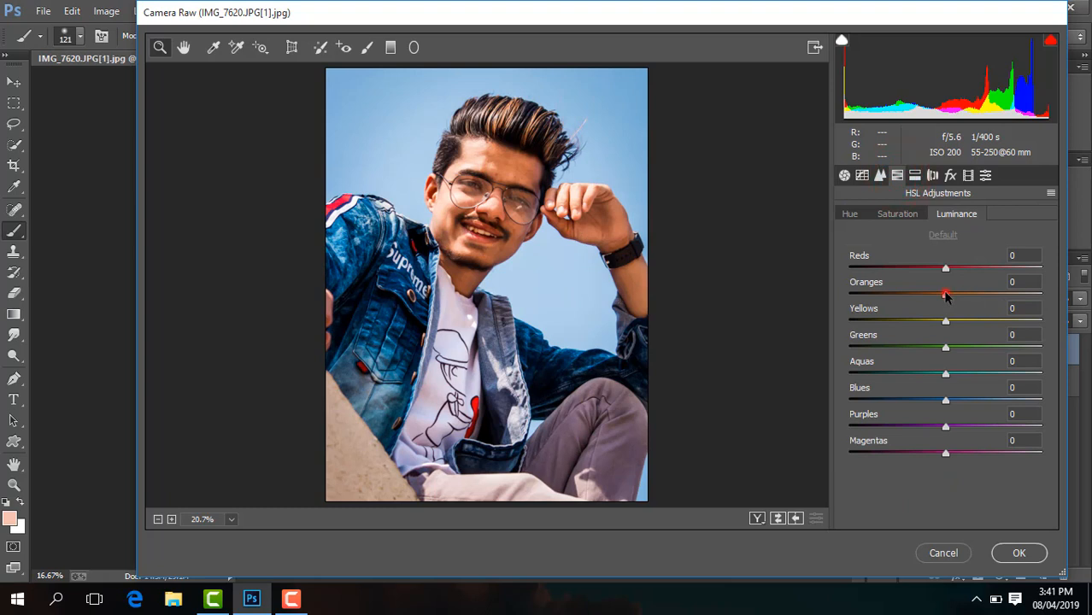
pyautogui.moveTo(946, 295); pyautogui.dragTo(953, 297)
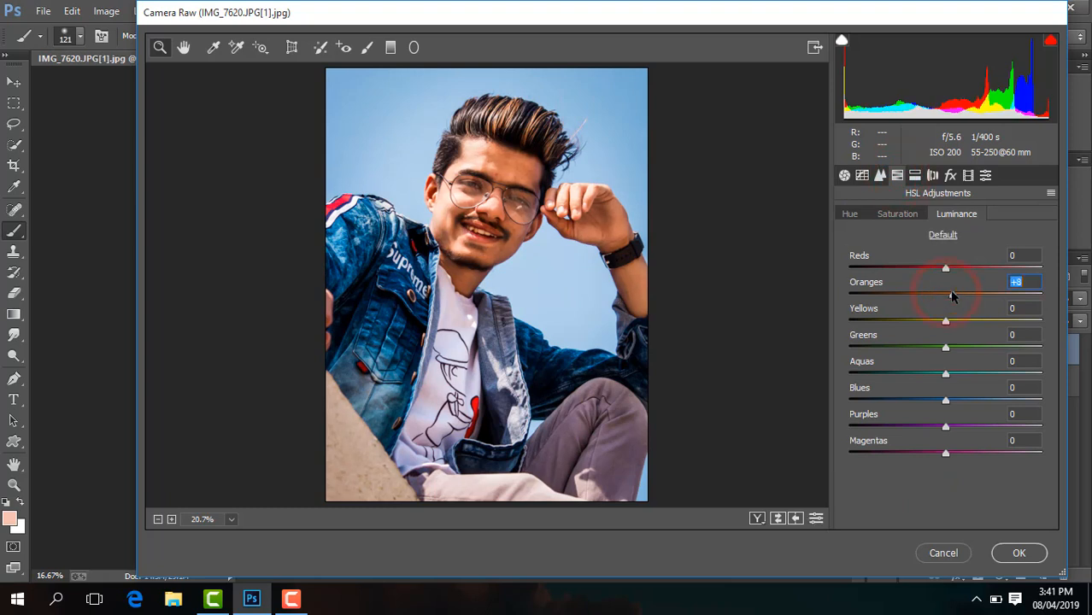
pyautogui.click(899, 213)
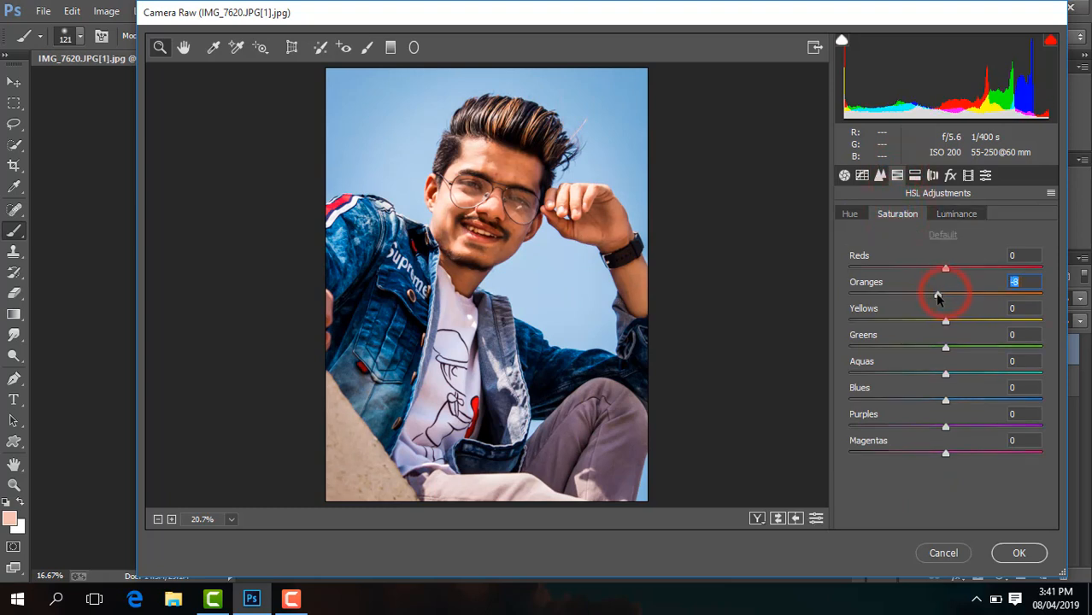
pyautogui.click(852, 214)
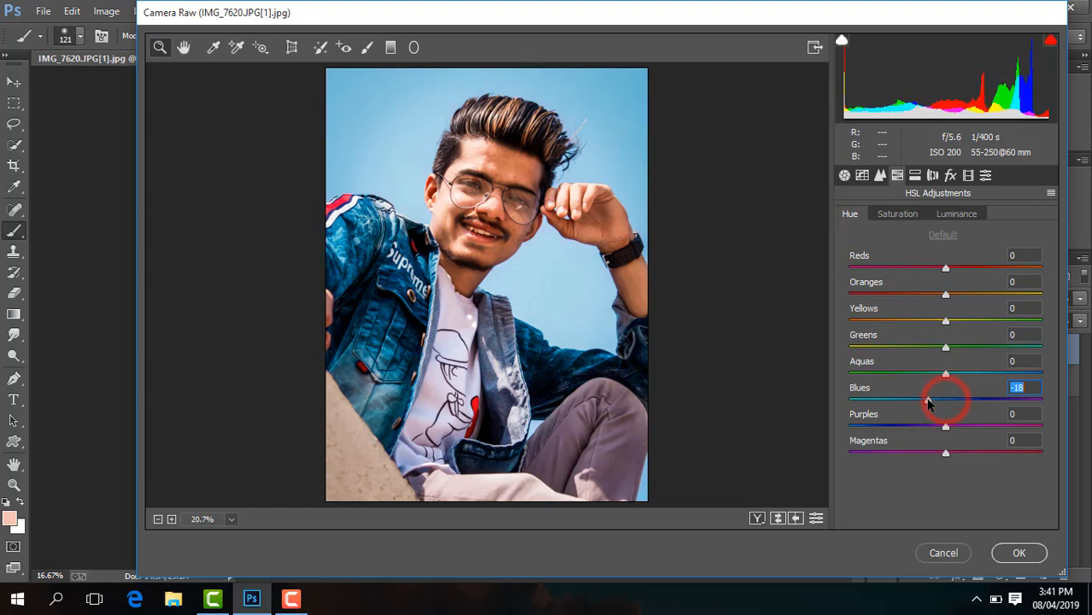
# - Set Highlights to -10 and the post-crop vignetting amount to -8, then apply the Camera Raw filter
pyautogui.click(844, 175)
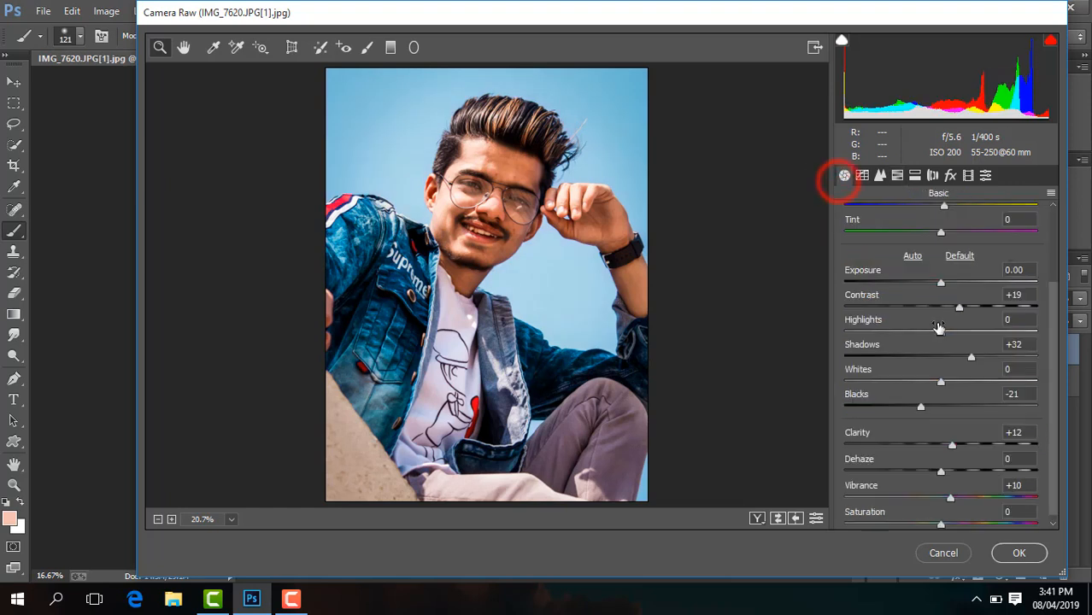
pyautogui.moveTo(916, 340); pyautogui.dragTo(917, 341)
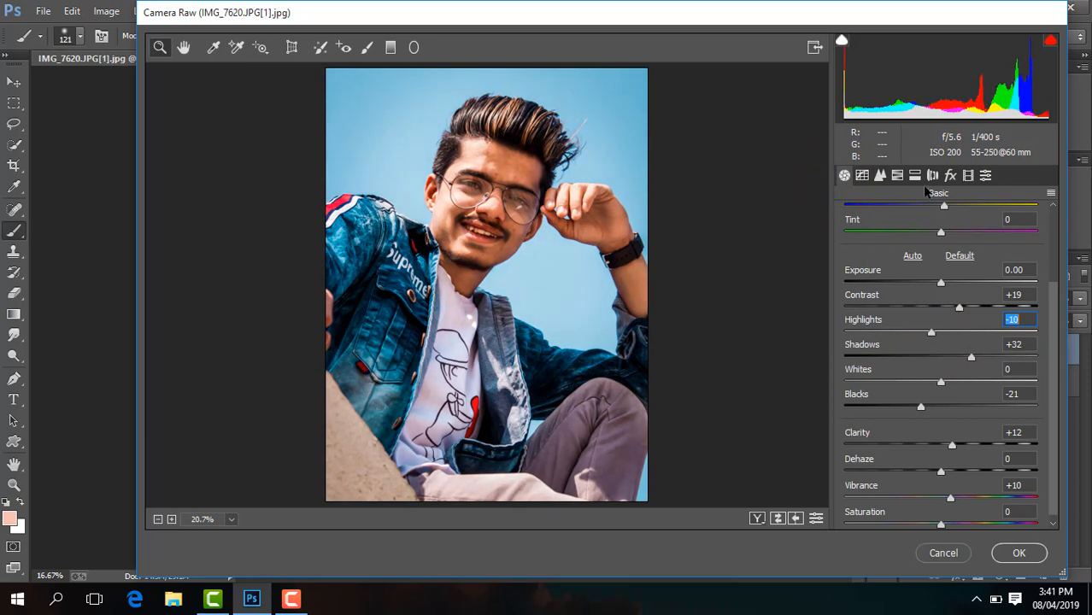
pyautogui.click(950, 176)
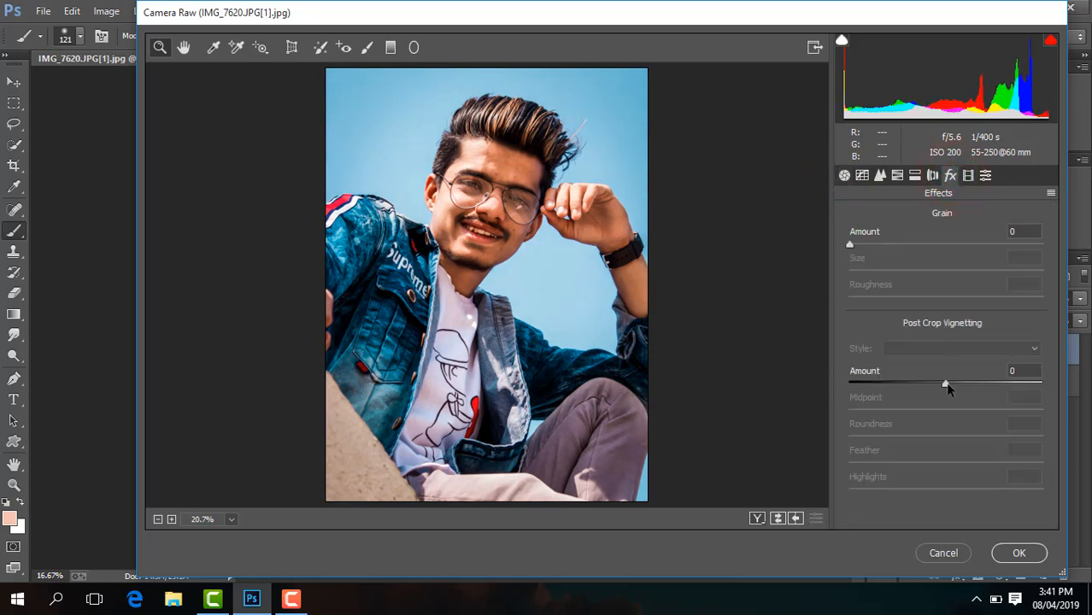
pyautogui.moveTo(946, 386); pyautogui.dragTo(940, 385)
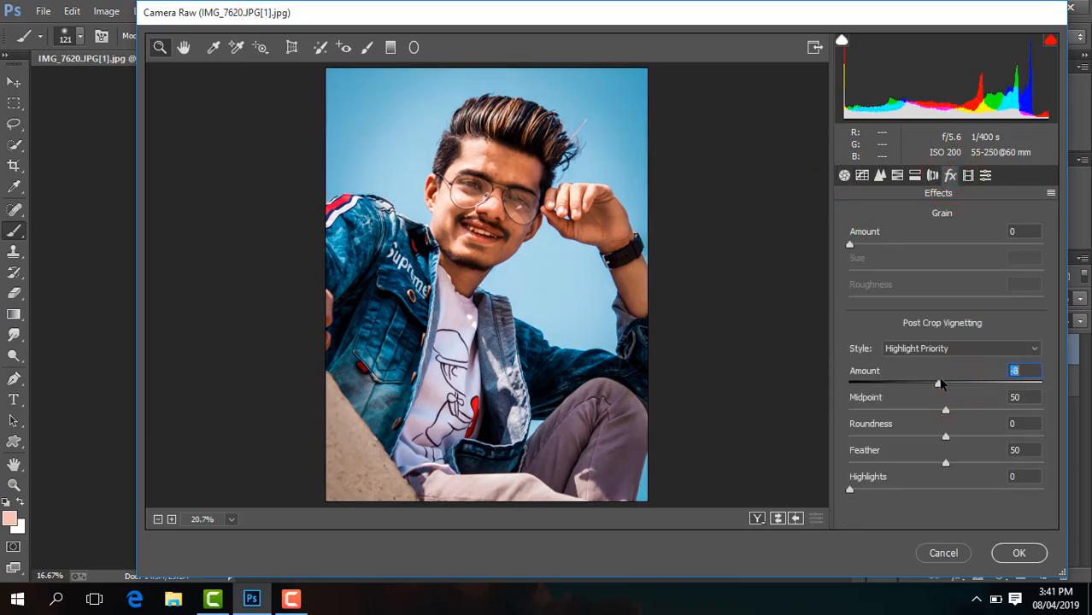
pyautogui.click(1019, 553)
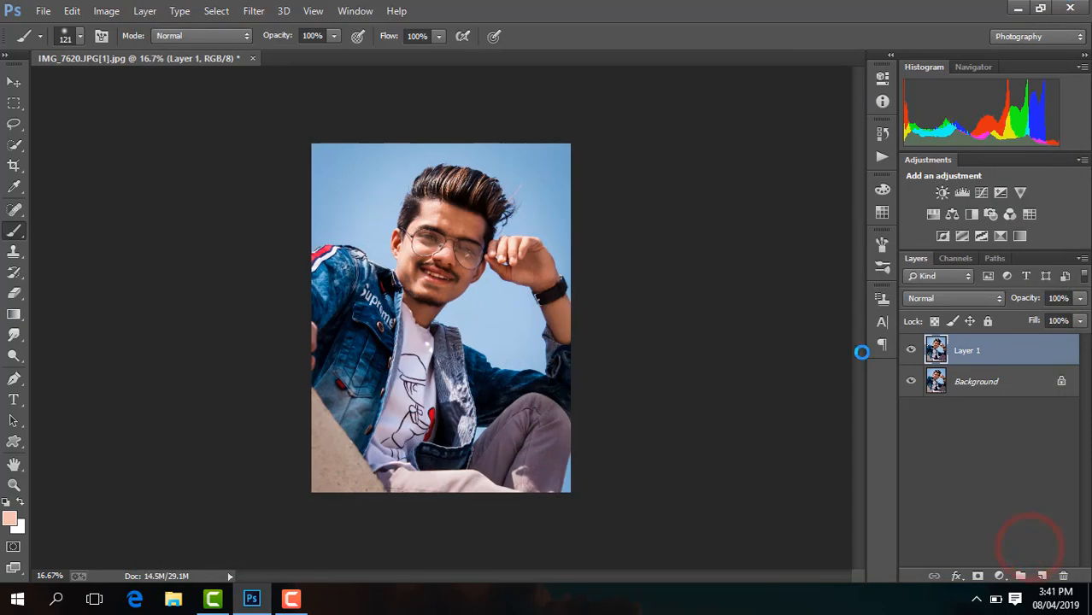
# - Compare the portrait with and without Layer 1, then merge it into the Background
pyautogui.click(910, 350)
pyautogui.click(909, 351)
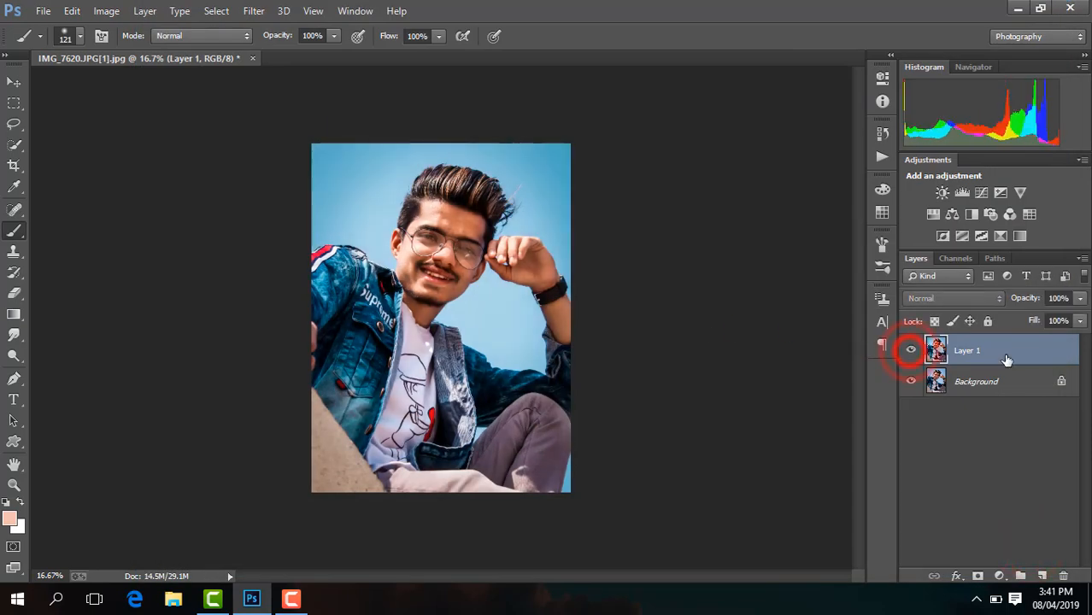
pyautogui.rightClick(1007, 362)
pyautogui.click(741, 478)
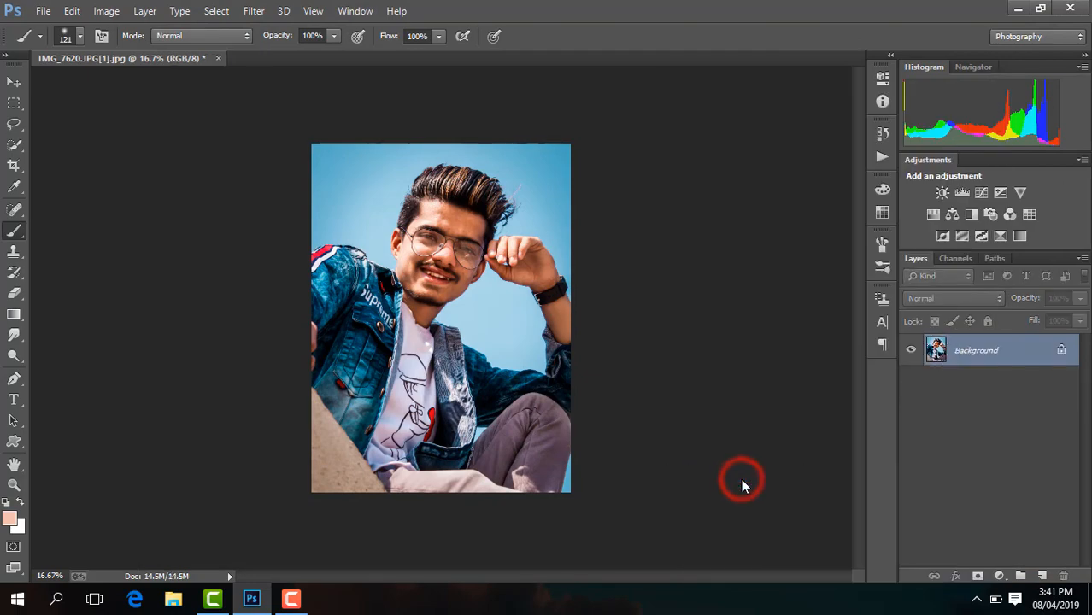
# - Duplicate the Background onto a new layer and smooth the forehead skin with the Smudge tool at 128 px and 20% strength
pyautogui.hotkey('ctrl', '+')
pyautogui.hotkey('ctrl', '+')
pyautogui.hotkey('ctrl', '+')
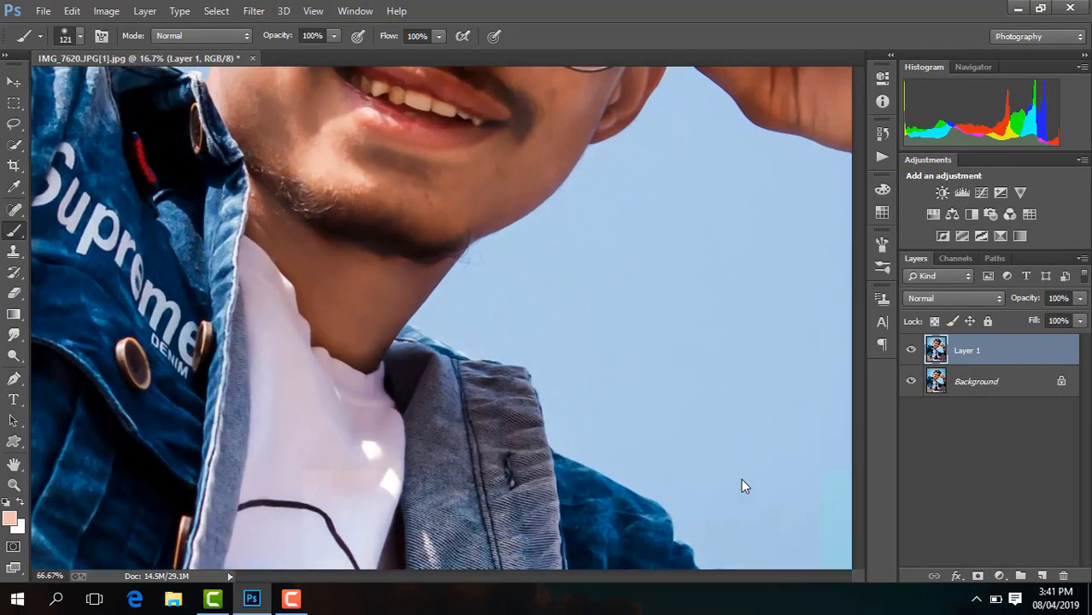
pyautogui.moveTo(857, 310); pyautogui.dragTo(849, 224)
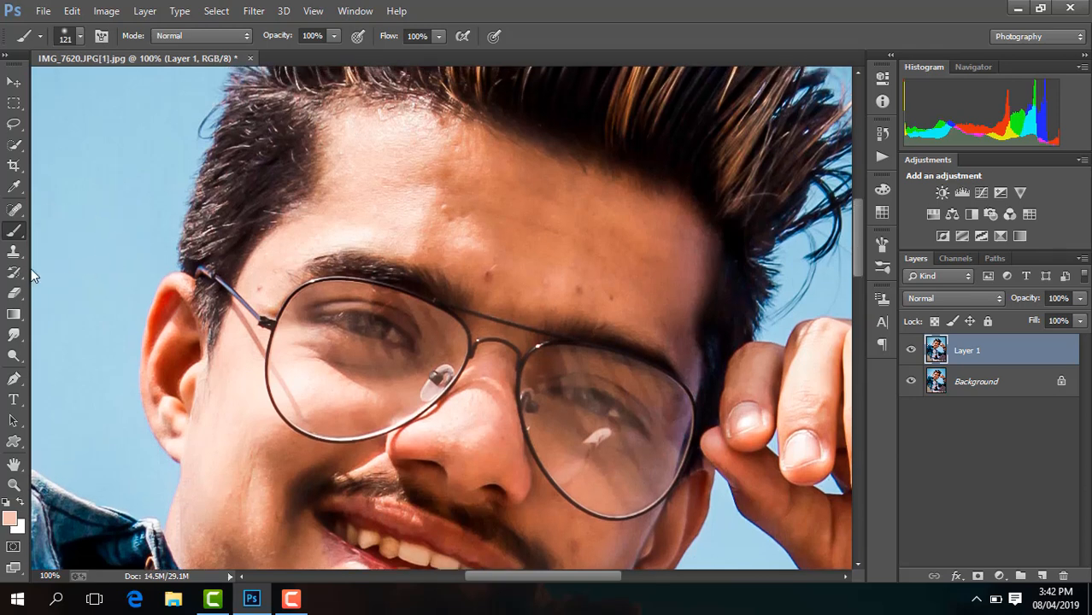
pyautogui.click(14, 334)
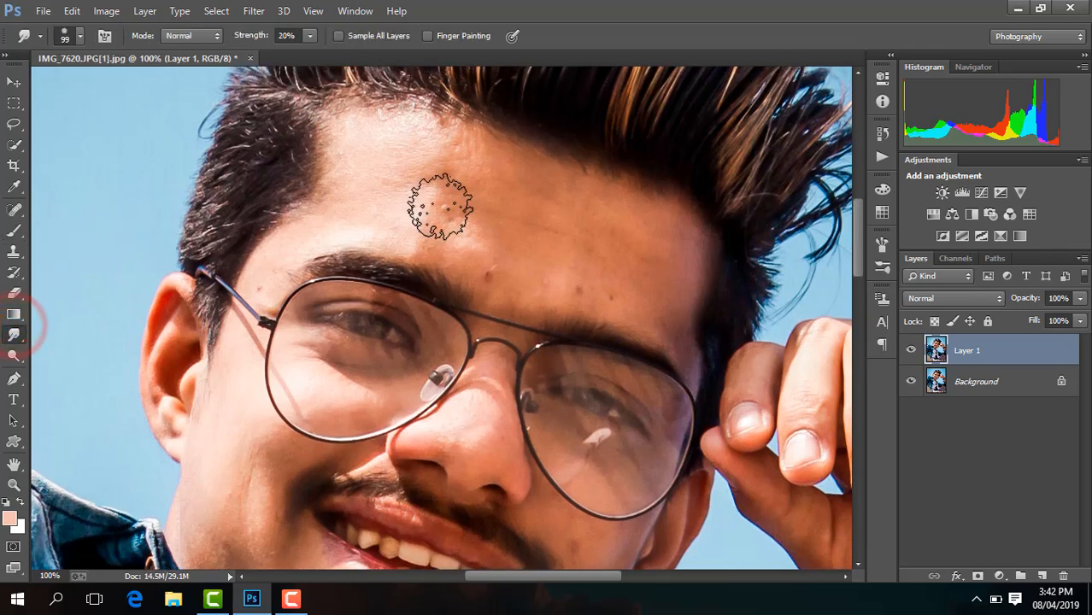
pyautogui.click(77, 41)
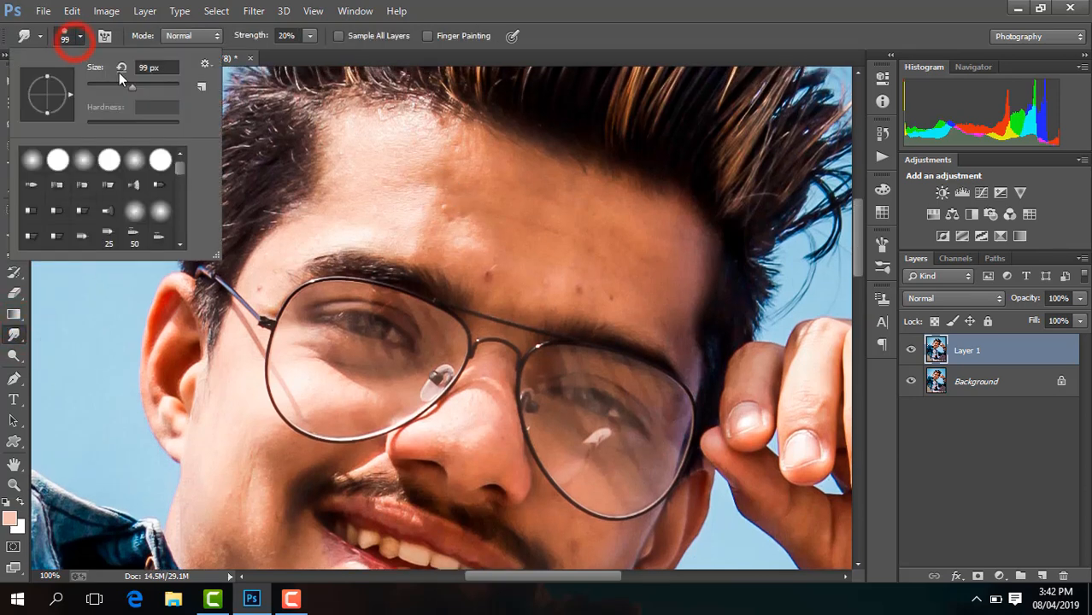
pyautogui.click(413, 198)
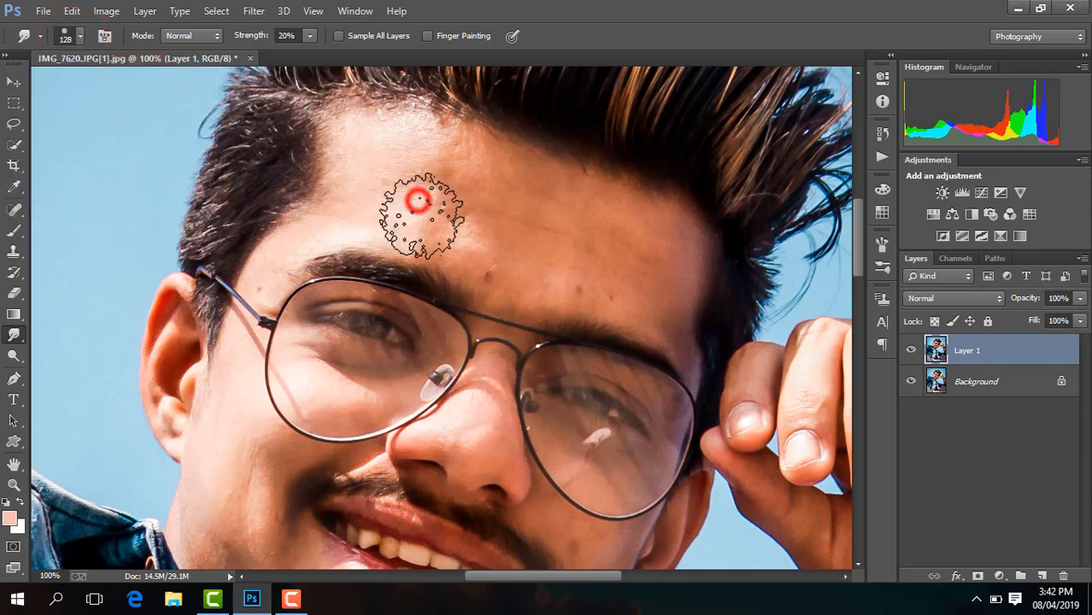
pyautogui.moveTo(386, 210)
pyautogui.mouseDown()
pyautogui.moveTo(440, 171)
pyautogui.moveTo(464, 178)
pyautogui.moveTo(453, 235)
pyautogui.moveTo(485, 245)
pyautogui.moveTo(441, 207)
pyautogui.moveTo(493, 248)
pyautogui.moveTo(475, 220)
pyautogui.moveTo(475, 185)
pyautogui.moveTo(545, 205)
pyautogui.moveTo(575, 239)
pyautogui.moveTo(374, 163)
pyautogui.moveTo(417, 151)
pyautogui.moveTo(405, 152)
pyautogui.moveTo(375, 200)
pyautogui.moveTo(521, 247)
pyautogui.moveTo(526, 234)
pyautogui.moveTo(571, 239)
pyautogui.moveTo(650, 266)
pyautogui.moveTo(662, 291)
pyautogui.moveTo(667, 258)
pyautogui.moveTo(618, 253)
pyautogui.moveTo(606, 289)
pyautogui.moveTo(620, 274)
pyautogui.moveTo(555, 253)
pyautogui.moveTo(498, 262)
pyautogui.moveTo(517, 269)
pyautogui.moveTo(545, 240)
pyautogui.moveTo(519, 218)
pyautogui.moveTo(387, 185)
pyautogui.moveTo(391, 164)
pyautogui.moveTo(422, 154)
pyautogui.moveTo(424, 168)
pyautogui.moveTo(397, 180)
pyautogui.moveTo(400, 200)
pyautogui.moveTo(454, 219)
pyautogui.moveTo(492, 179)
pyautogui.moveTo(515, 187)
pyautogui.moveTo(521, 222)
pyautogui.moveTo(597, 279)
pyautogui.moveTo(627, 272)
pyautogui.moveTo(654, 227)
pyautogui.moveTo(663, 256)
pyautogui.moveTo(634, 237)
pyautogui.moveTo(649, 226)
pyautogui.moveTo(475, 183)
pyautogui.moveTo(656, 283)
pyautogui.moveTo(654, 251)
pyautogui.moveTo(517, 190)
pyautogui.moveTo(395, 178)
pyautogui.moveTo(366, 140)
pyautogui.moveTo(426, 155)
pyautogui.mouseUp()
pyautogui.moveTo(456, 224); pyautogui.dragTo(523, 256)
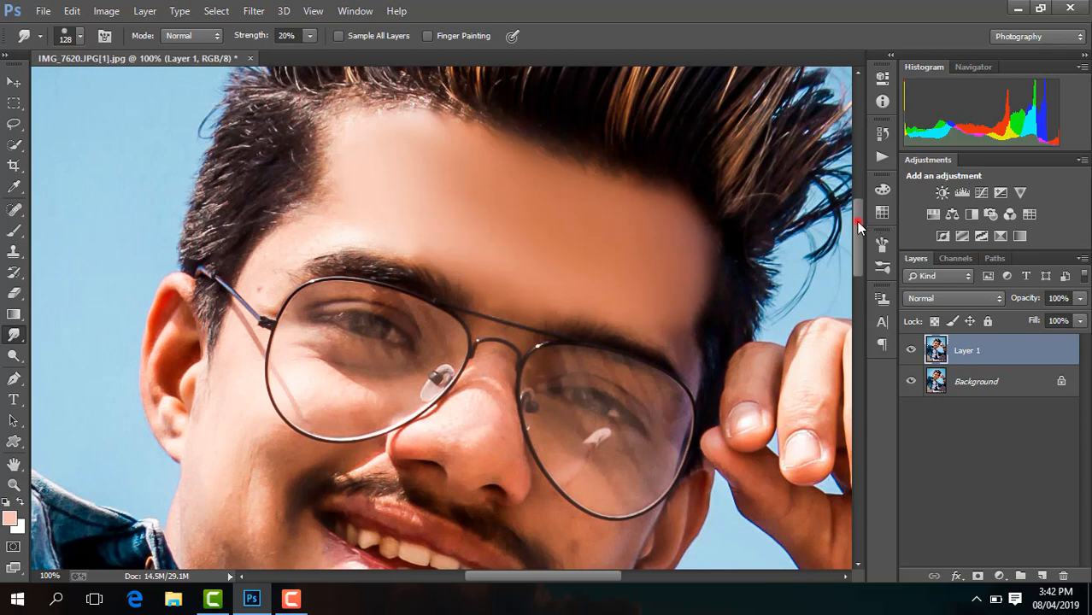
# - Smudge the cheek between the ear, the glasses and the mouth on the jacket-collar side until the skin is smooth
pyautogui.moveTo(856, 221); pyautogui.dragTo(857, 244)
pyautogui.moveTo(231, 317)
pyautogui.mouseDown()
pyautogui.moveTo(240, 328)
pyautogui.moveTo(243, 313)
pyautogui.moveTo(244, 349)
pyautogui.moveTo(250, 341)
pyautogui.mouseUp()
pyautogui.moveTo(249, 425)
pyautogui.mouseDown()
pyautogui.moveTo(256, 458)
pyautogui.moveTo(261, 439)
pyautogui.mouseUp()
pyautogui.moveTo(312, 470)
pyautogui.mouseDown()
pyautogui.moveTo(312, 480)
pyautogui.moveTo(309, 467)
pyautogui.moveTo(261, 443)
pyautogui.moveTo(236, 390)
pyautogui.moveTo(235, 415)
pyautogui.moveTo(239, 309)
pyautogui.moveTo(244, 354)
pyautogui.mouseUp()
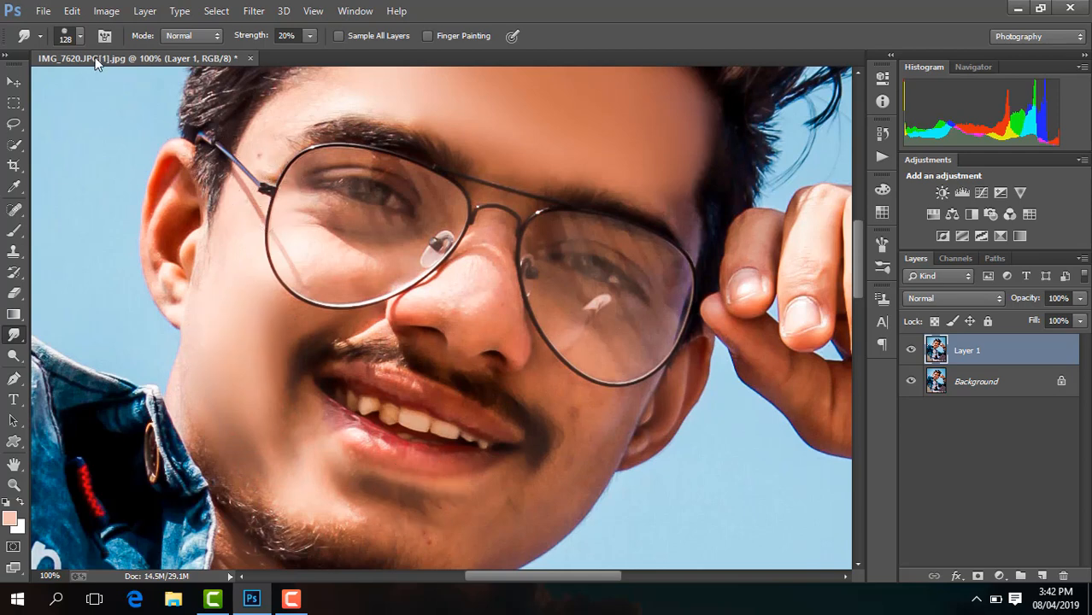
# - Reduce the Smudge brush to 82 px and smooth the skin behind both lenses and on the nose
pyautogui.click(80, 34)
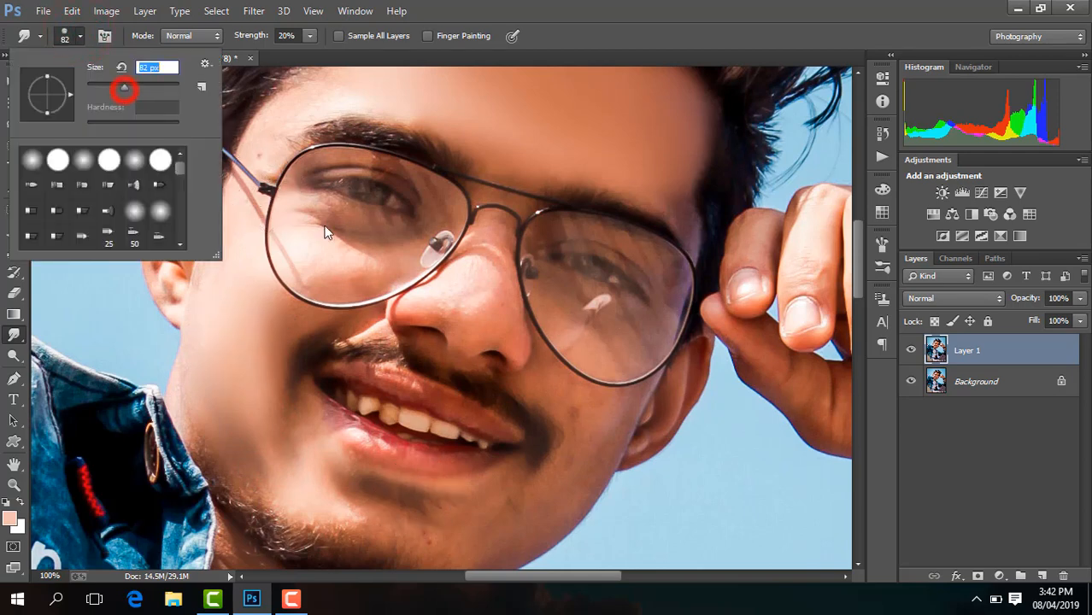
pyautogui.moveTo(360, 265)
pyautogui.mouseDown()
pyautogui.moveTo(318, 267)
pyautogui.moveTo(403, 248)
pyautogui.moveTo(341, 275)
pyautogui.moveTo(321, 269)
pyautogui.moveTo(303, 228)
pyautogui.moveTo(363, 243)
pyautogui.mouseUp()
pyautogui.moveTo(613, 346)
pyautogui.mouseDown()
pyautogui.moveTo(641, 343)
pyautogui.moveTo(597, 328)
pyautogui.mouseUp()
pyautogui.moveTo(479, 316)
pyautogui.mouseDown()
pyautogui.moveTo(476, 283)
pyautogui.moveTo(469, 313)
pyautogui.moveTo(440, 304)
pyautogui.moveTo(481, 311)
pyautogui.mouseUp()
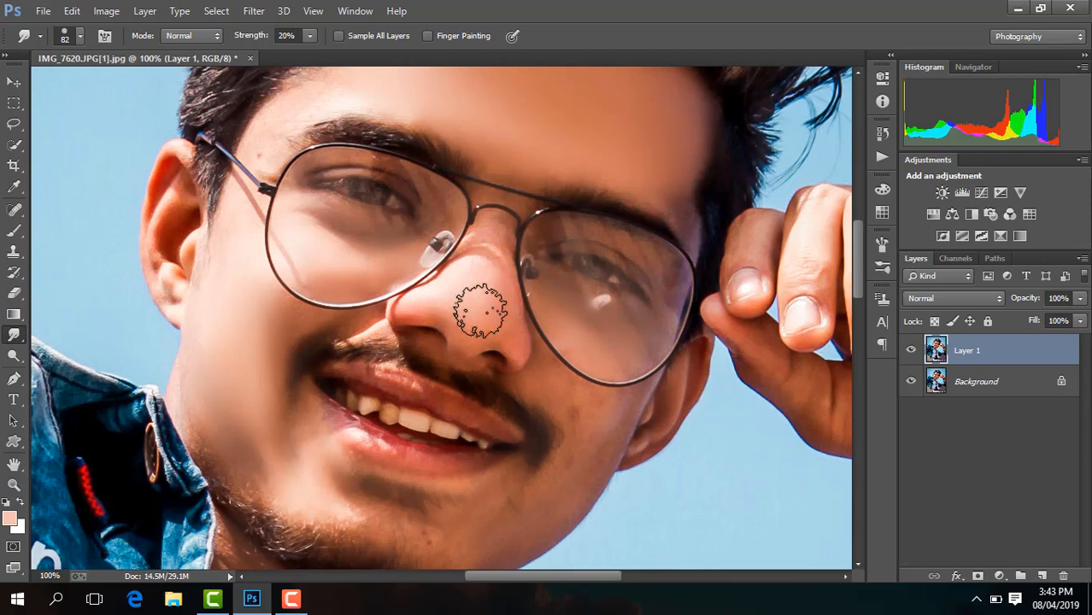
pyautogui.moveTo(483, 271); pyautogui.dragTo(487, 255)
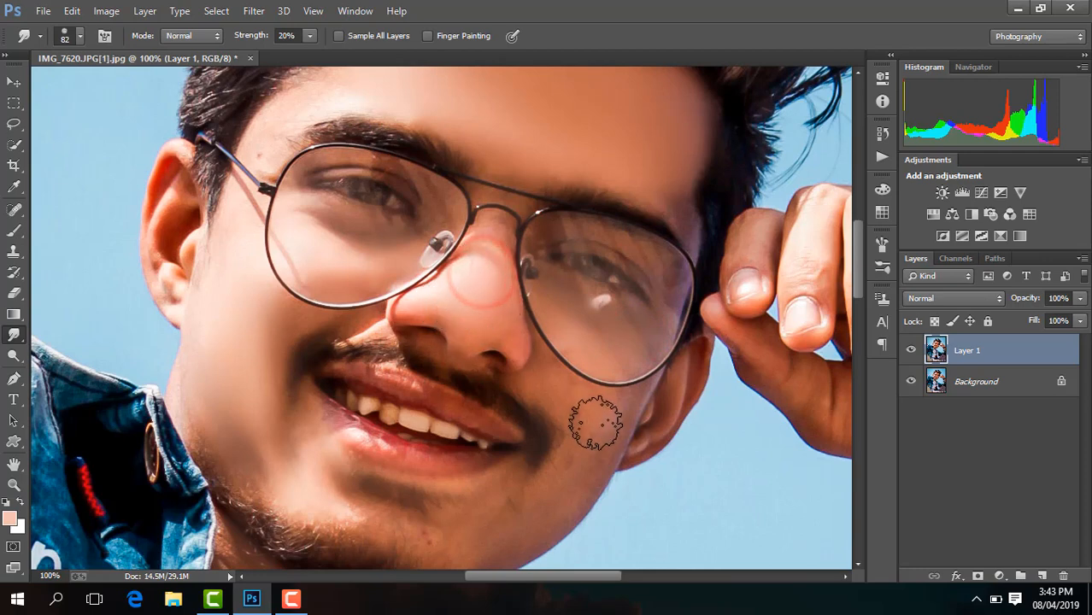
# - Smooth the cheek and jaw on the raised-hand side, then the skin around the mouth corner and chin
pyautogui.moveTo(579, 417); pyautogui.dragTo(575, 413)
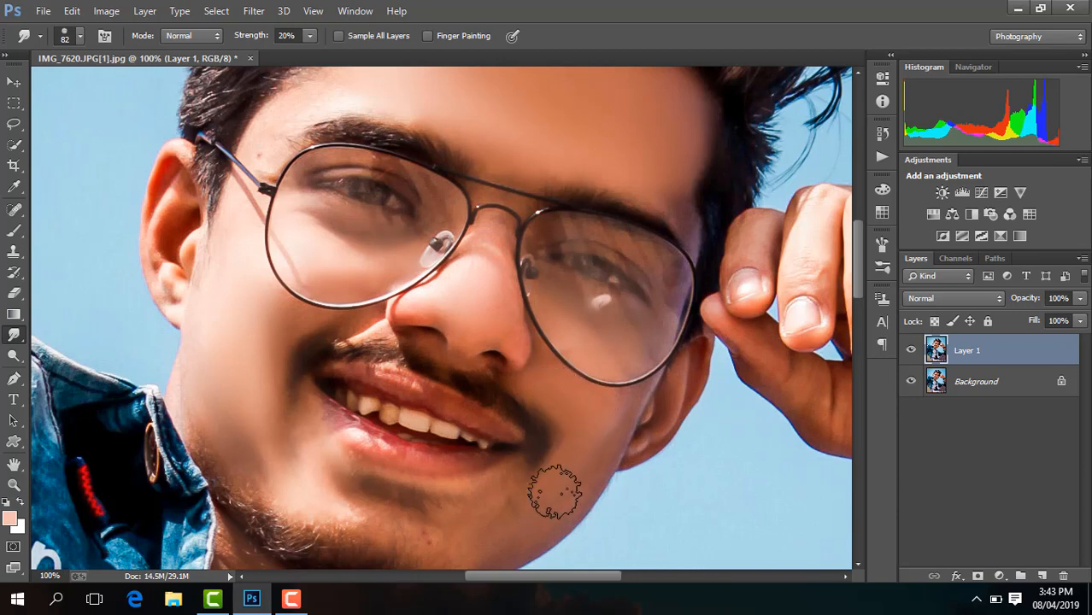
pyautogui.moveTo(532, 516); pyautogui.dragTo(534, 513)
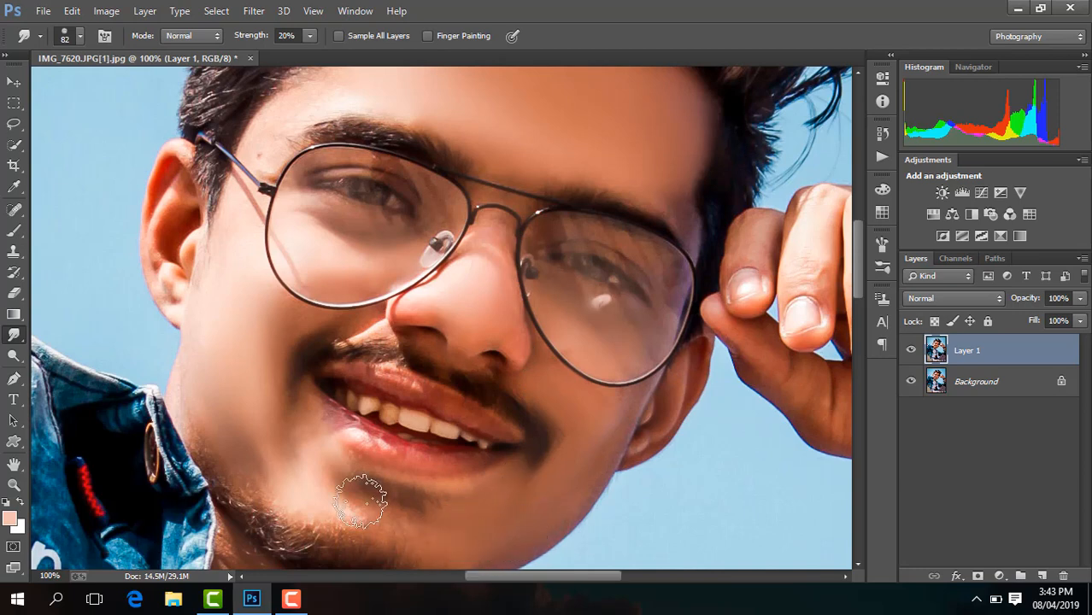
pyautogui.moveTo(337, 493); pyautogui.dragTo(305, 429)
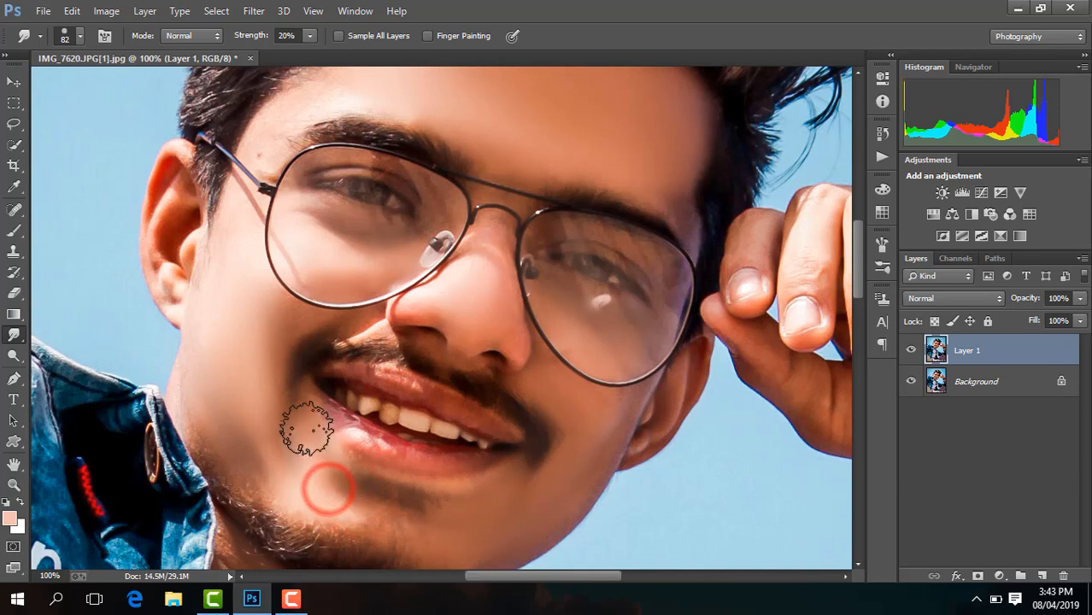
pyautogui.moveTo(297, 500); pyautogui.dragTo(263, 467)
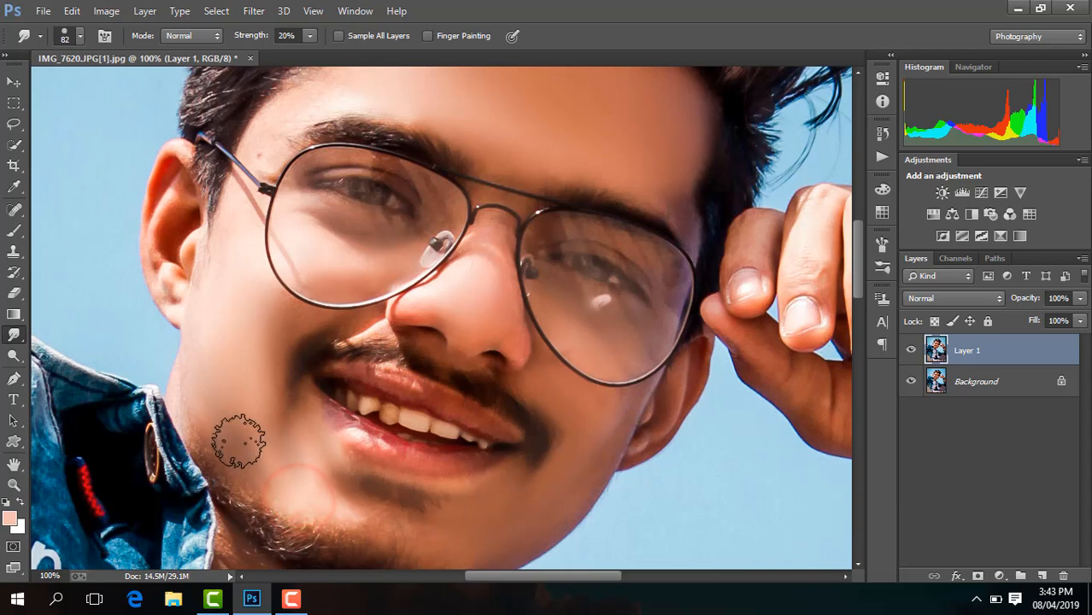
pyautogui.moveTo(246, 397); pyautogui.dragTo(237, 426)
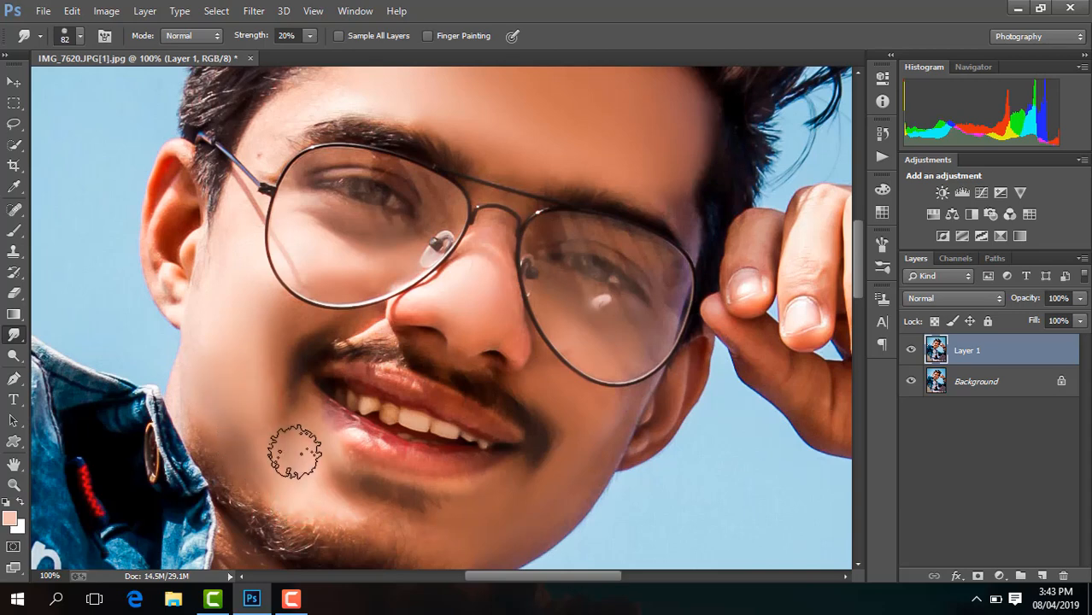
pyautogui.moveTo(295, 452)
pyautogui.mouseDown()
pyautogui.moveTo(312, 449)
pyautogui.moveTo(348, 497)
pyautogui.moveTo(320, 483)
pyautogui.mouseUp()
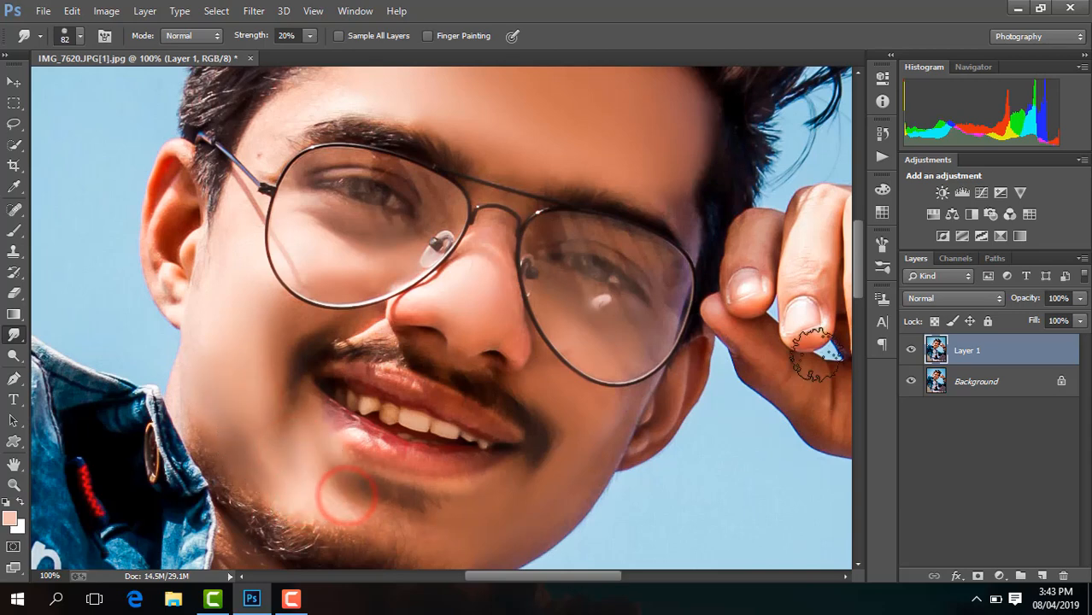
# - Smudge the remaining rough skin on the lower jaw and neck, and touch up the nose
pyautogui.moveTo(862, 266); pyautogui.dragTo(861, 288)
pyautogui.moveTo(485, 372)
pyautogui.mouseDown()
pyautogui.moveTo(430, 372)
pyautogui.moveTo(462, 382)
pyautogui.mouseUp()
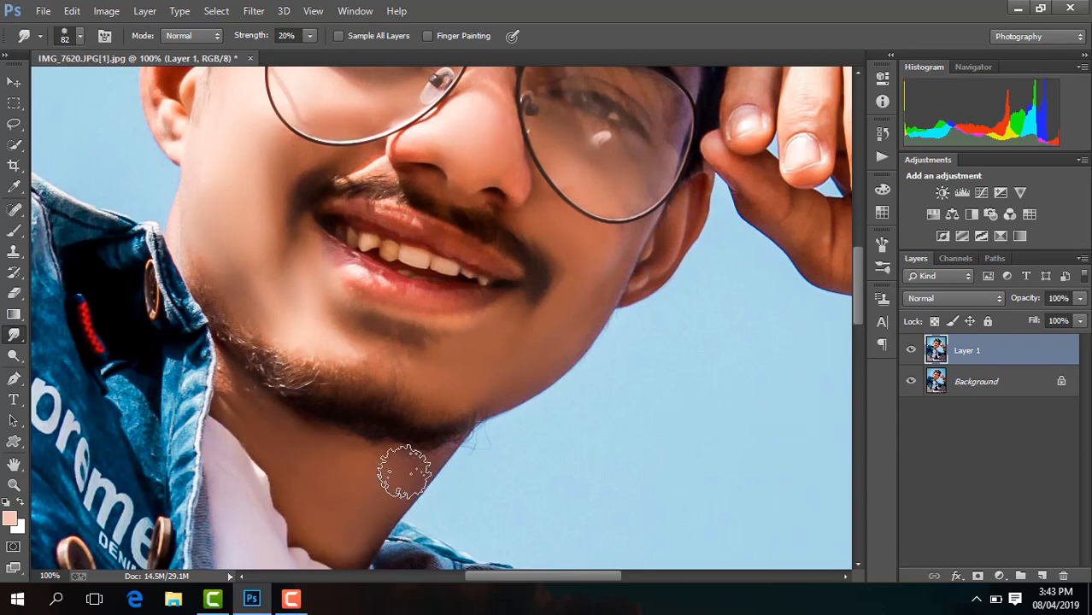
pyautogui.moveTo(858, 277); pyautogui.dragTo(857, 245)
pyautogui.moveTo(484, 316)
pyautogui.mouseDown()
pyautogui.moveTo(488, 293)
pyautogui.moveTo(482, 352)
pyautogui.mouseUp()
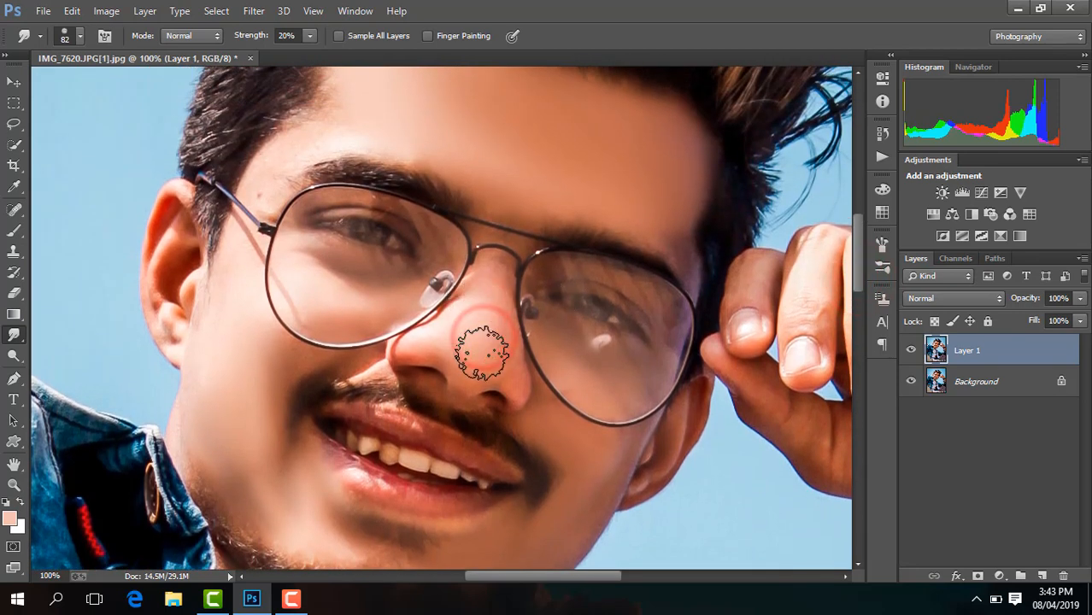
# - Enlarge the Smudge brush to 170 px, smooth the skin of the raised hand and forearm, and view the whole portrait
pyautogui.scroll(-2, 482, 353)
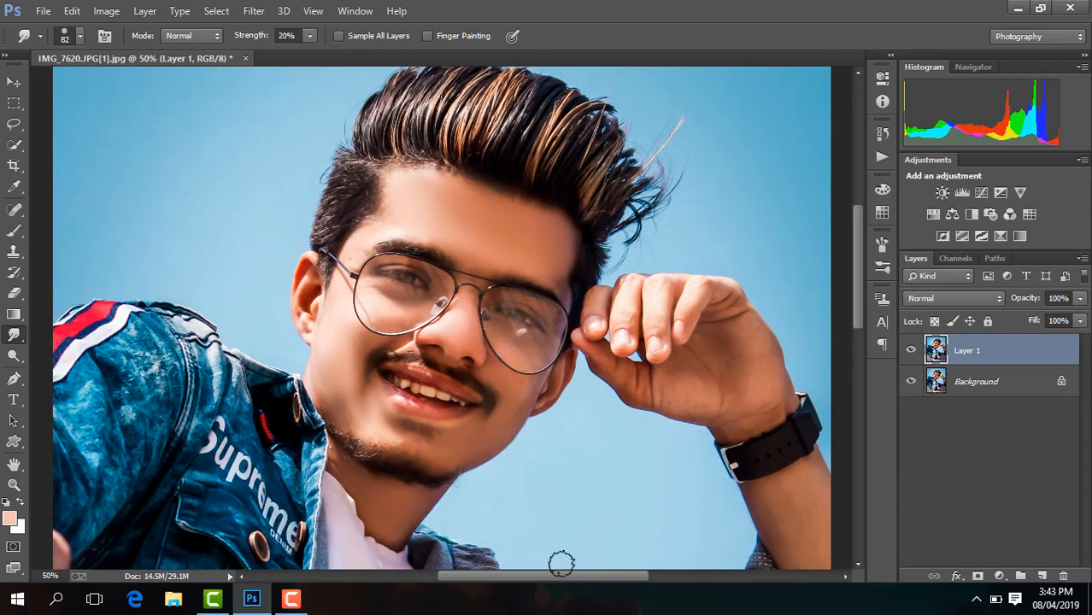
pyautogui.moveTo(574, 579); pyautogui.dragTo(629, 578)
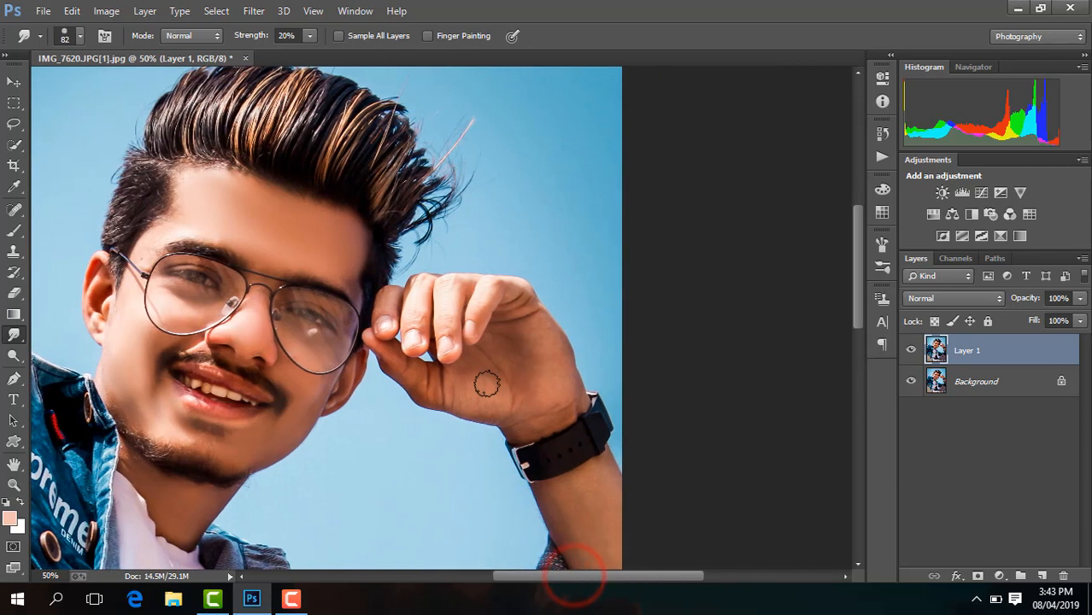
pyautogui.click(81, 36)
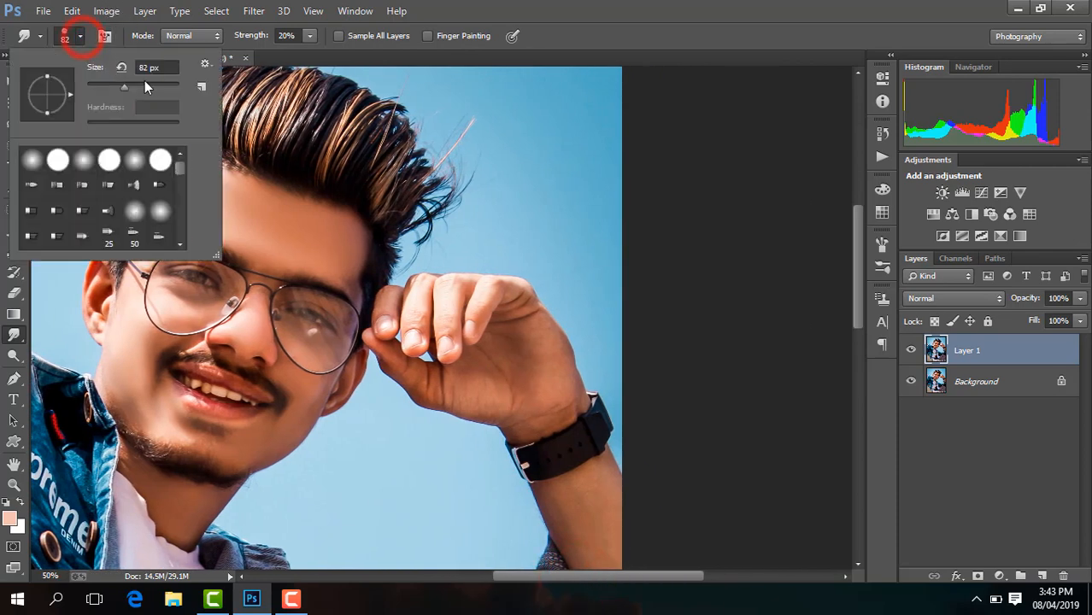
pyautogui.moveTo(146, 84); pyautogui.dragTo(150, 89)
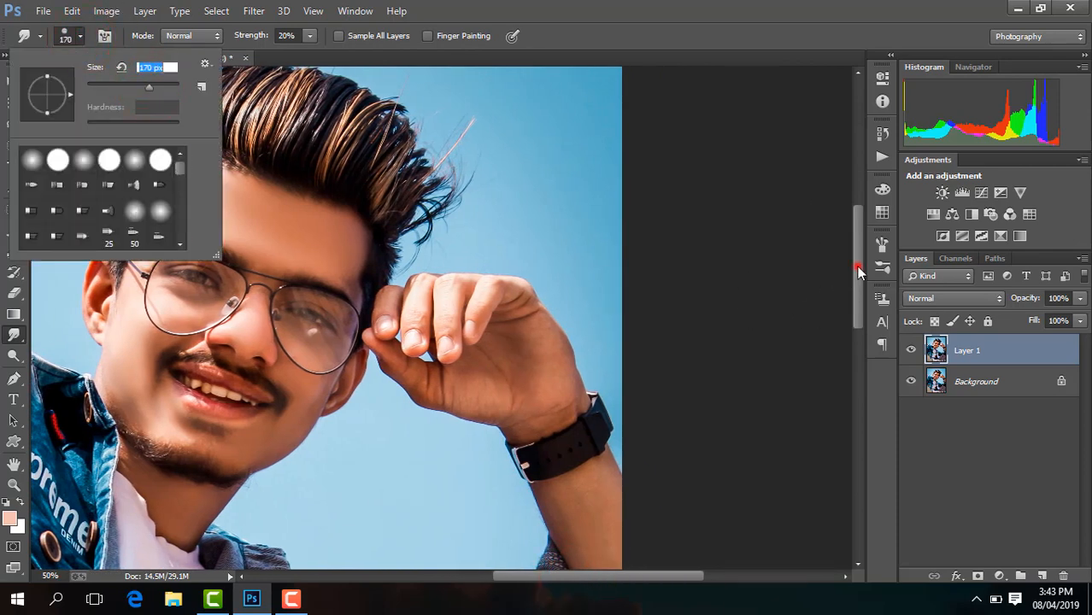
pyautogui.moveTo(859, 271); pyautogui.dragTo(858, 301)
pyautogui.moveTo(603, 405); pyautogui.dragTo(604, 373)
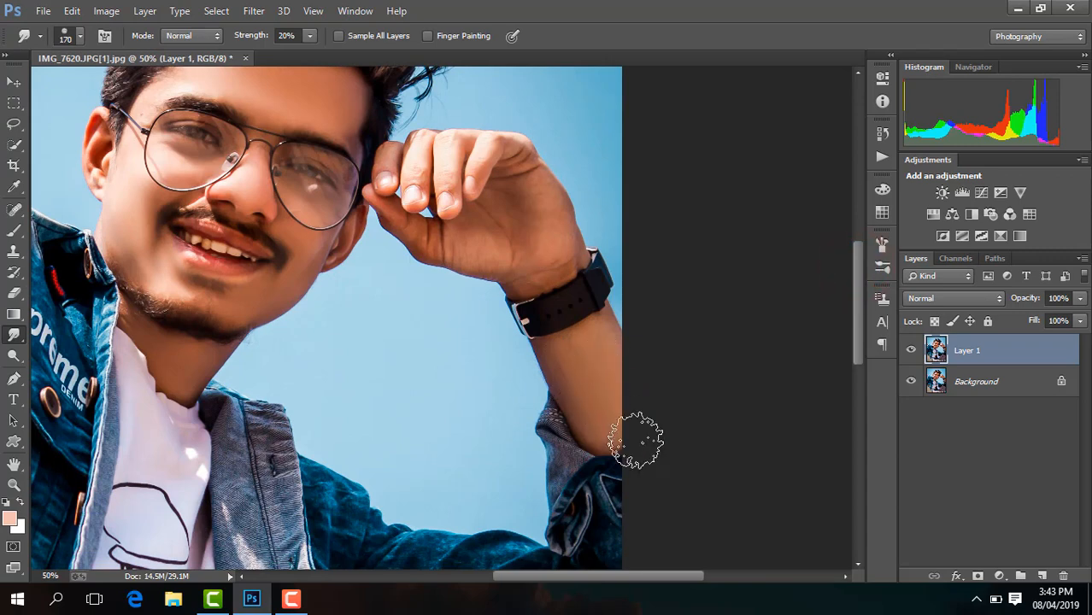
pyautogui.hotkey('ctrl', '-')
pyautogui.hotkey('ctrl', '-')
pyautogui.hotkey('ctrl', '-')
pyautogui.hotkey('ctrl', '-')
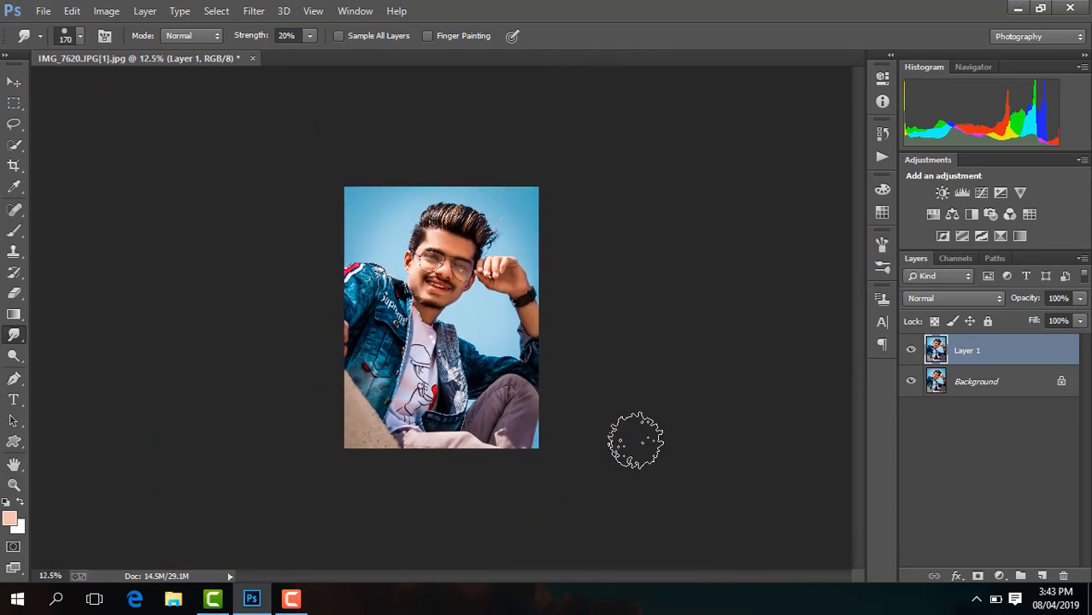
# - Merge the smudged skin layer into the background and duplicate the result as a new layer
pyautogui.hotkey('ctrl', '+')
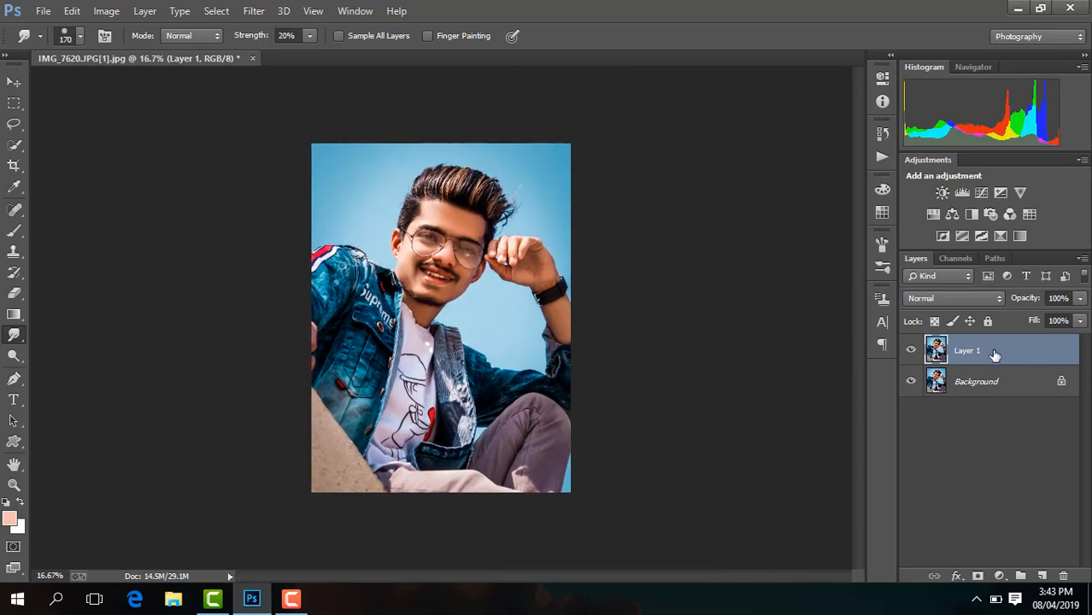
pyautogui.rightClick(995, 355)
pyautogui.click(730, 476)
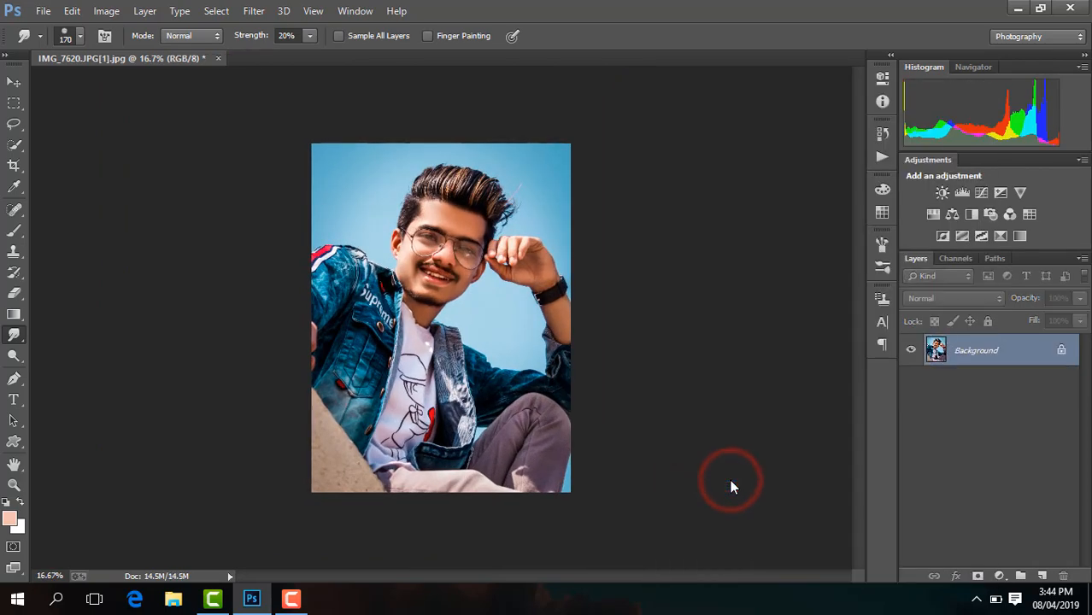
pyautogui.hotkey('ctrl', 'j')
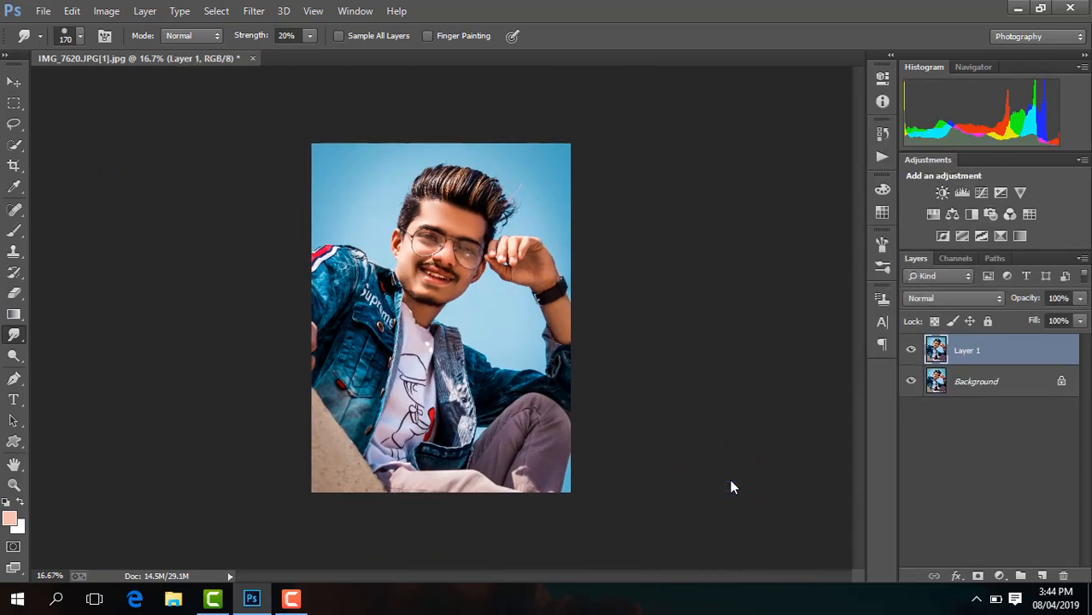
# - Apply the Add Noise filter to the duplicated layer with an amount of 2.45% and Uniform distribution
pyautogui.click(251, 11)
pyautogui.moveTo(341, 249)
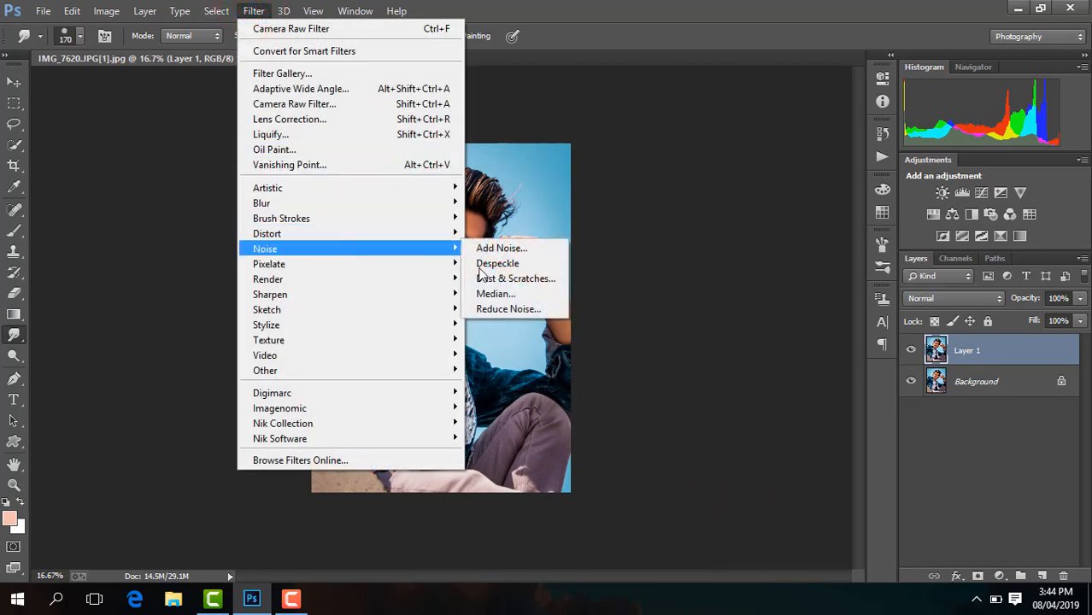
pyautogui.click(537, 248)
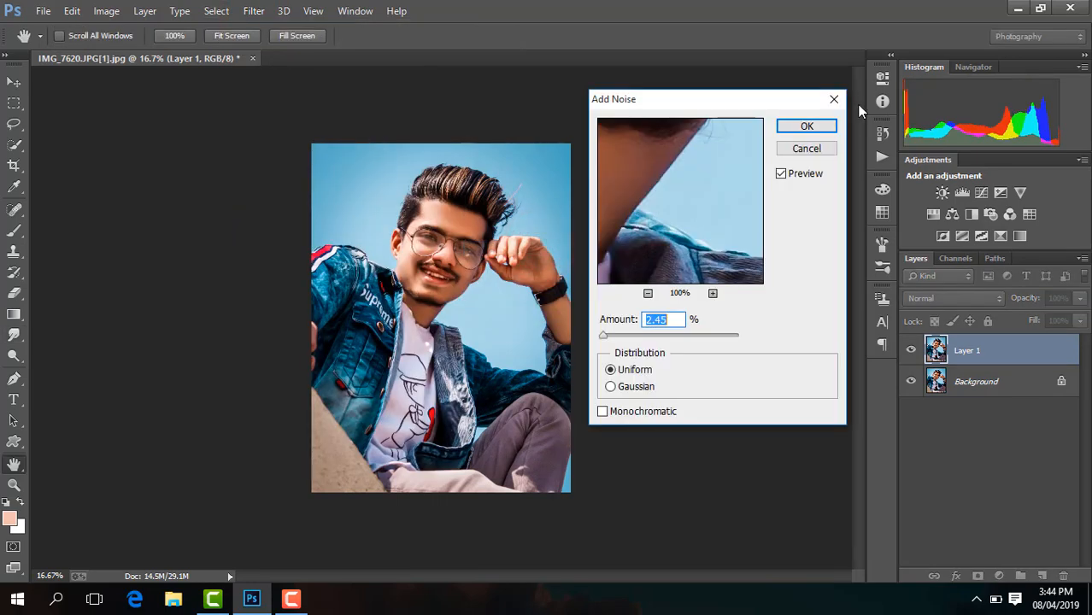
pyautogui.click(825, 127)
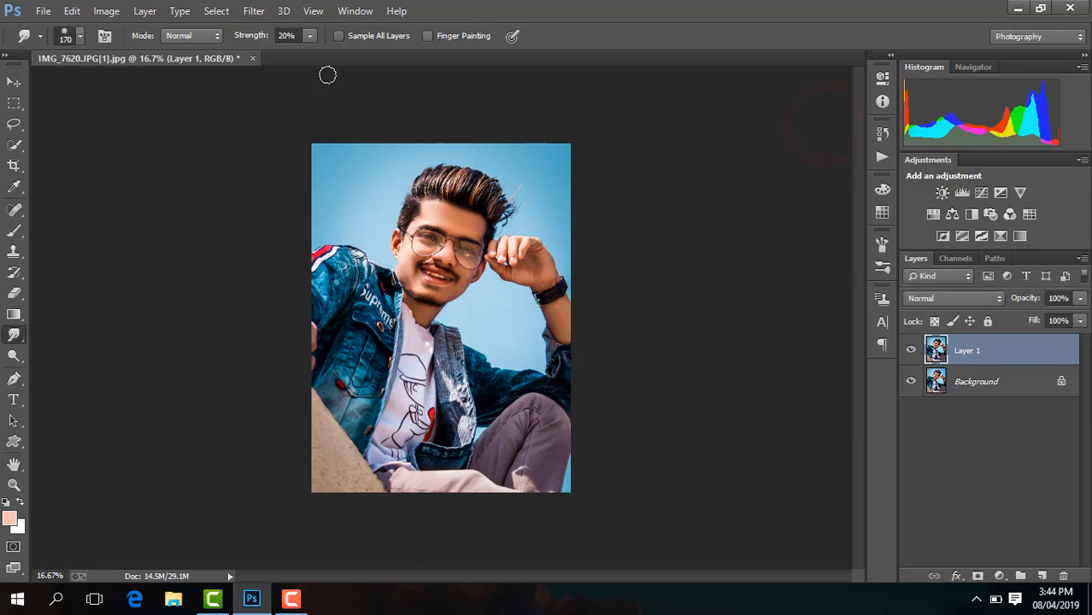
# - Apply the Imagenomic Noiseware Professional filter to the duplicated layer
pyautogui.click(251, 10)
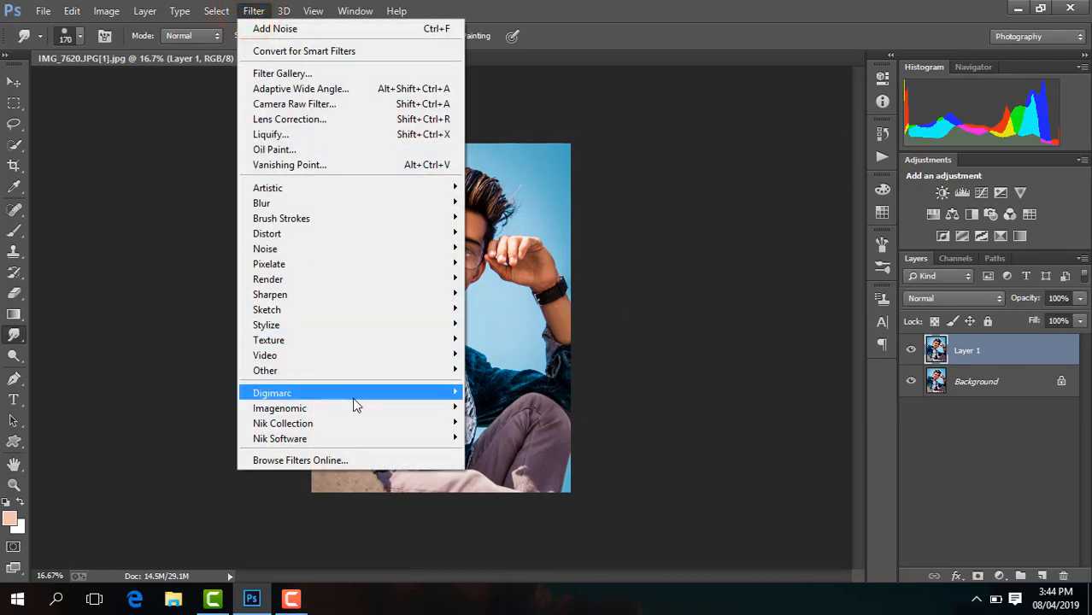
pyautogui.moveTo(355, 398)
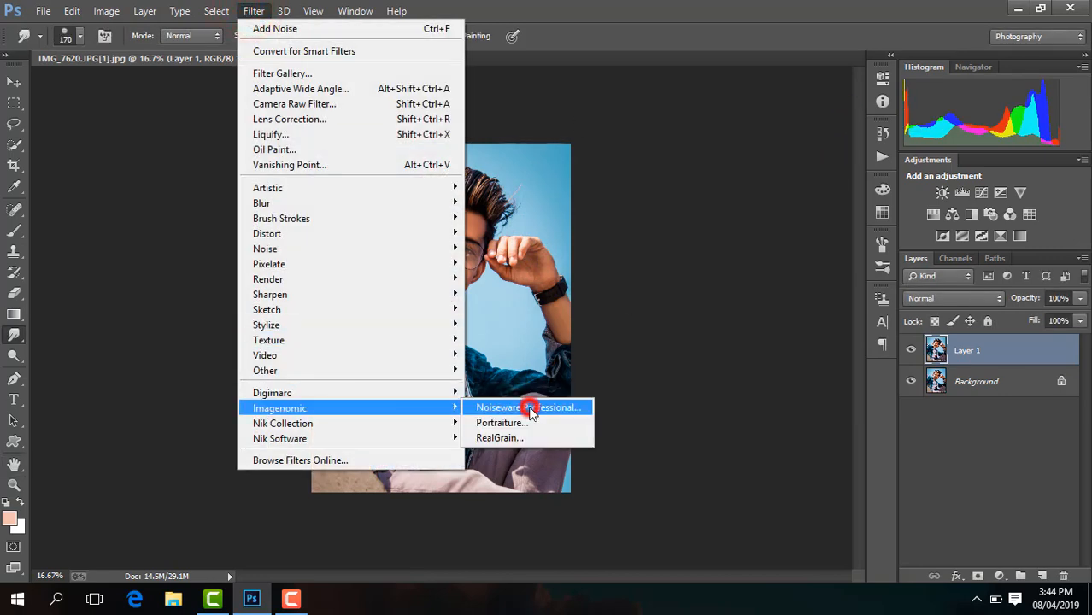
pyautogui.click(531, 409)
pyautogui.click(846, 45)
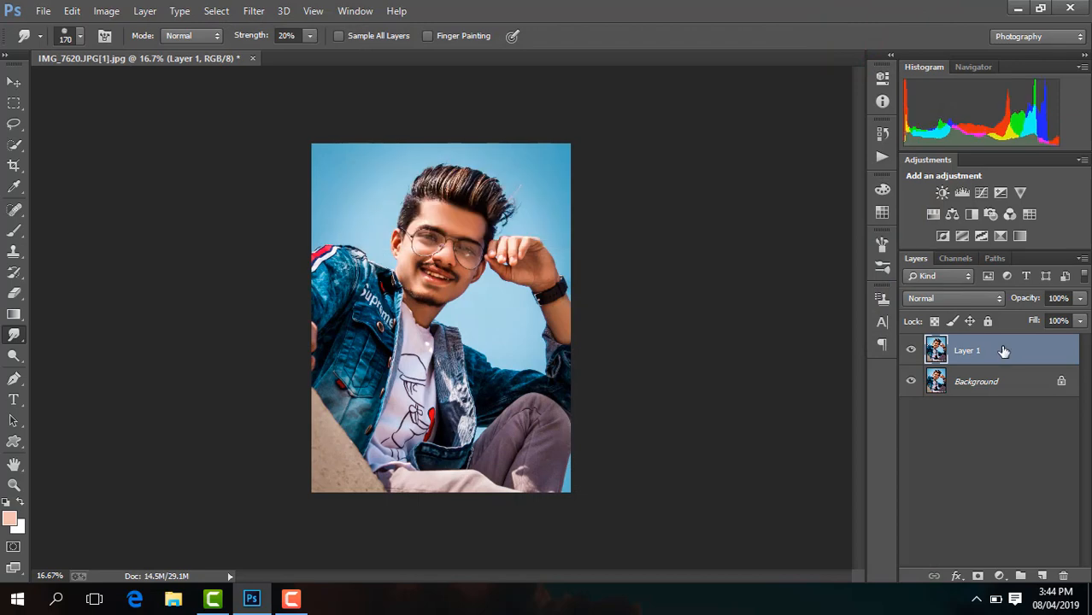
# - Merge the noise-filtered layer into the background and duplicate the merged image as a new layer
pyautogui.rightClick(1002, 349)
pyautogui.click(763, 478)
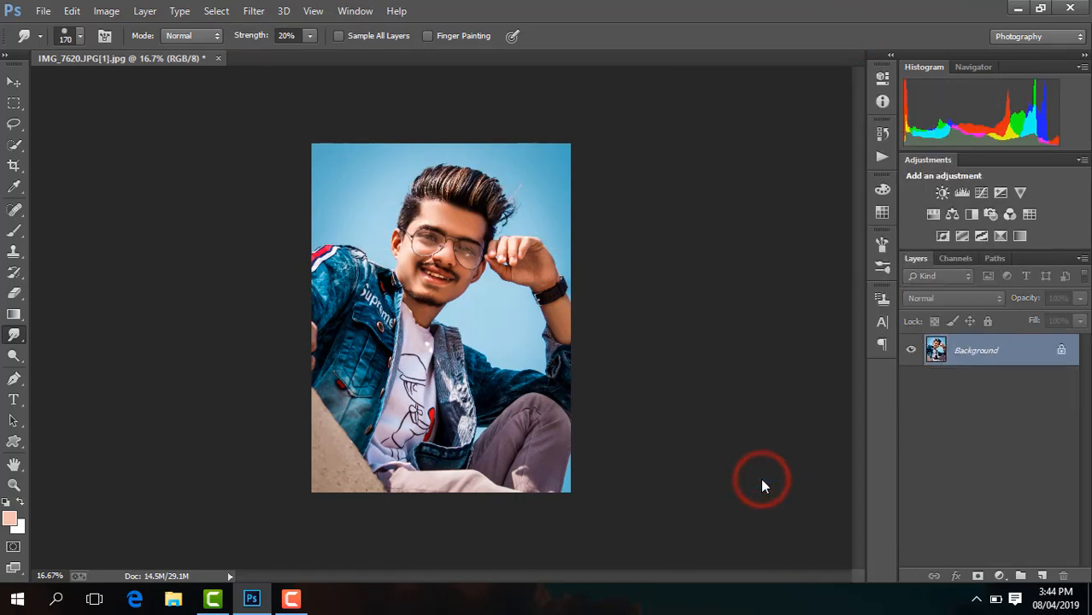
pyautogui.hotkey('ctrl', 'j')
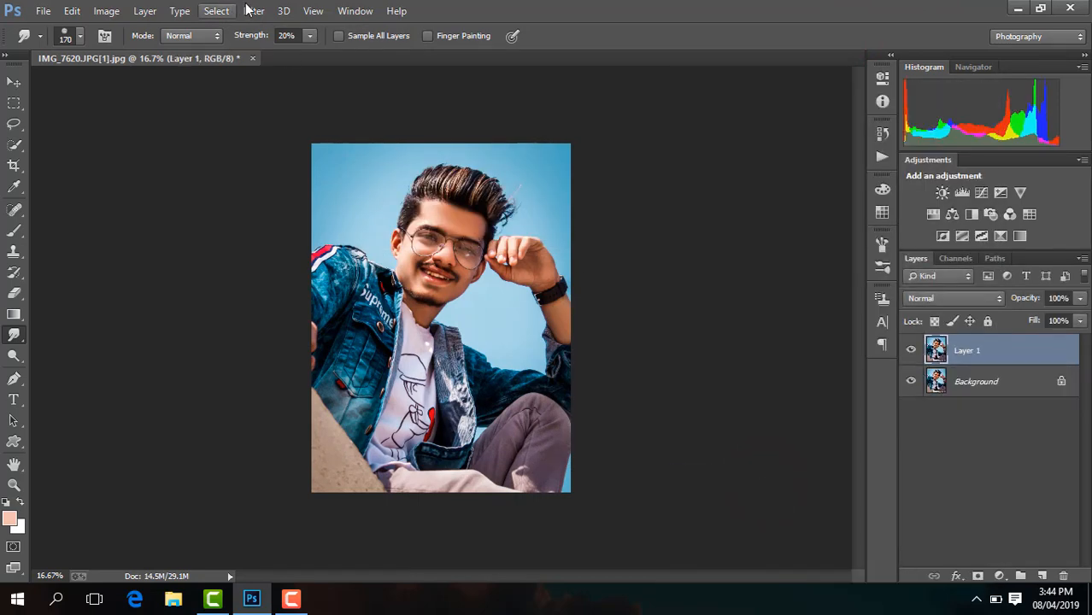
# - Place the signature image Untitled-1 (2) from New folder on drive E: as a linked file
pyautogui.click(38, 12)
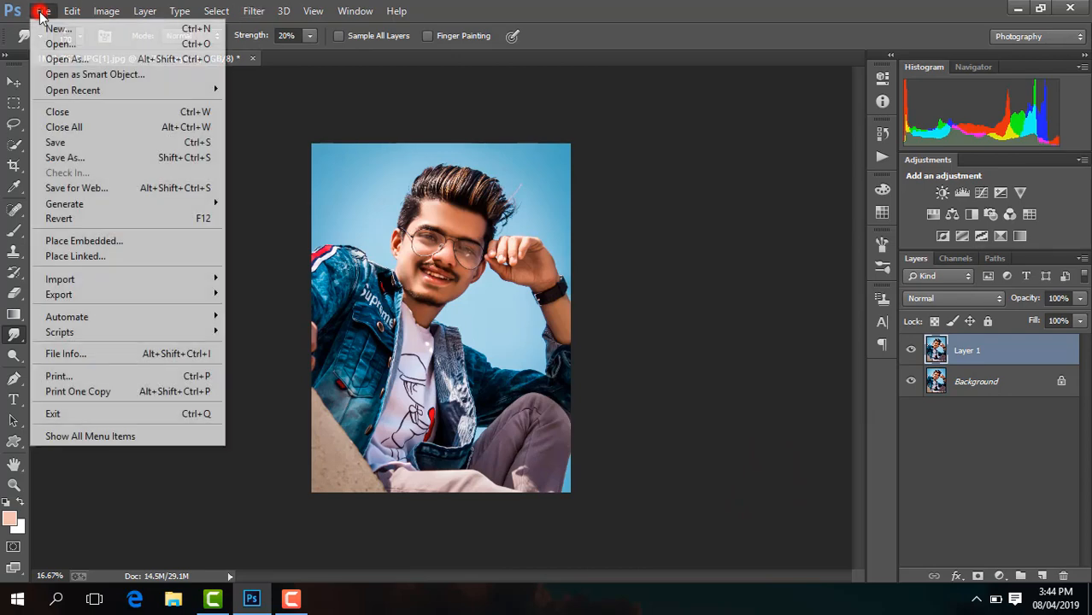
pyautogui.click(117, 254)
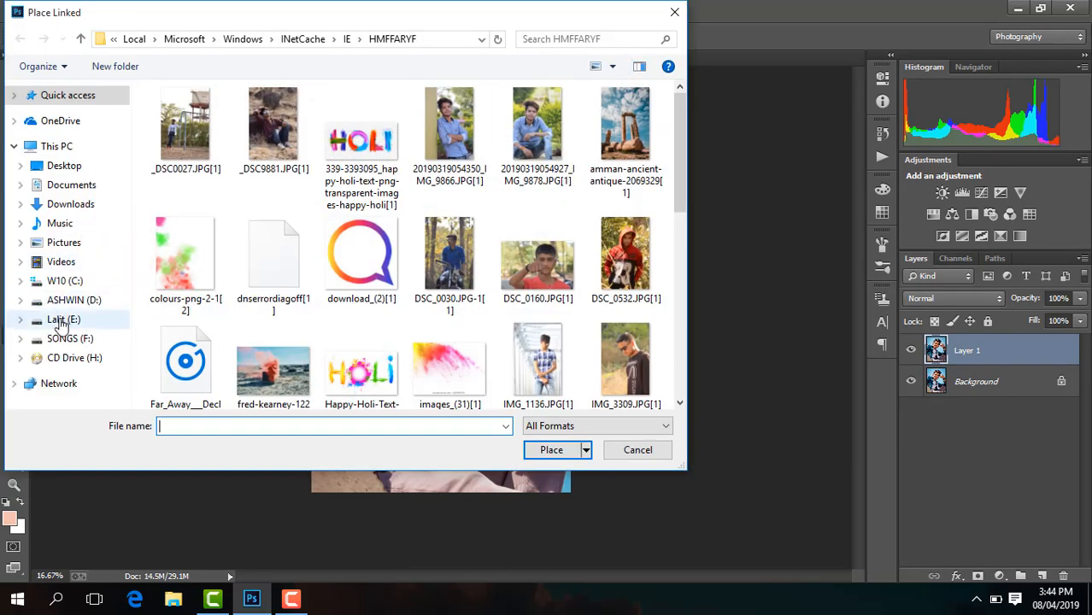
pyautogui.click(60, 322)
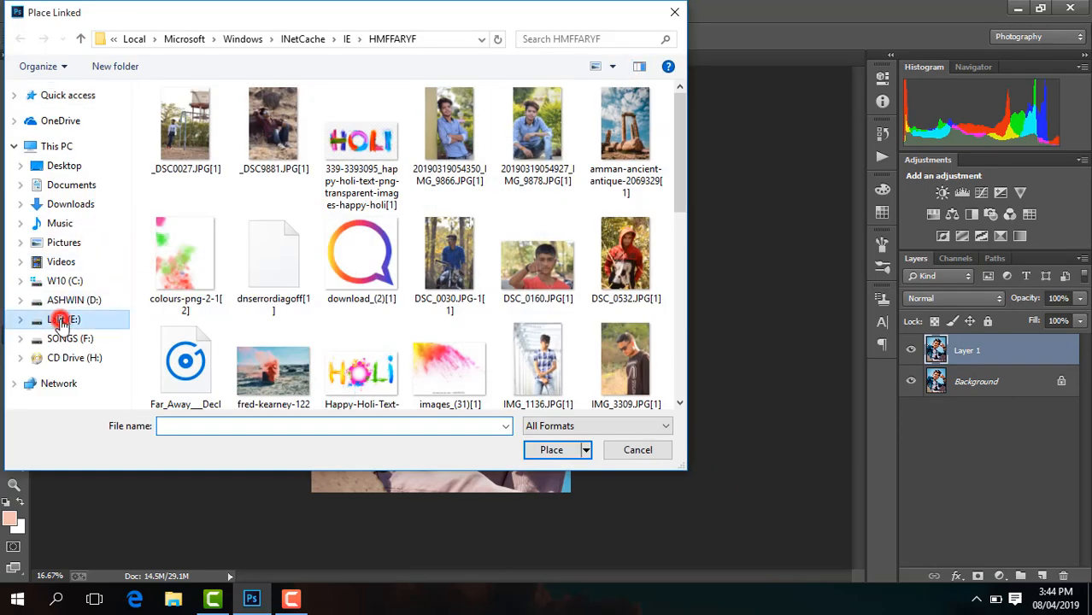
pyautogui.doubleClick(453, 398)
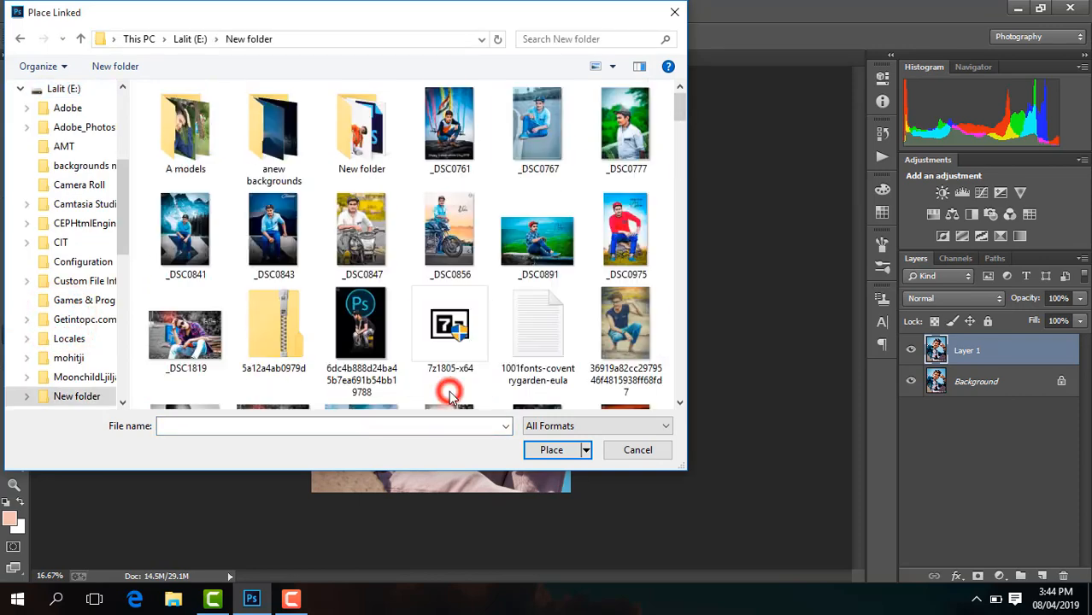
pyautogui.moveTo(680, 109); pyautogui.dragTo(688, 396)
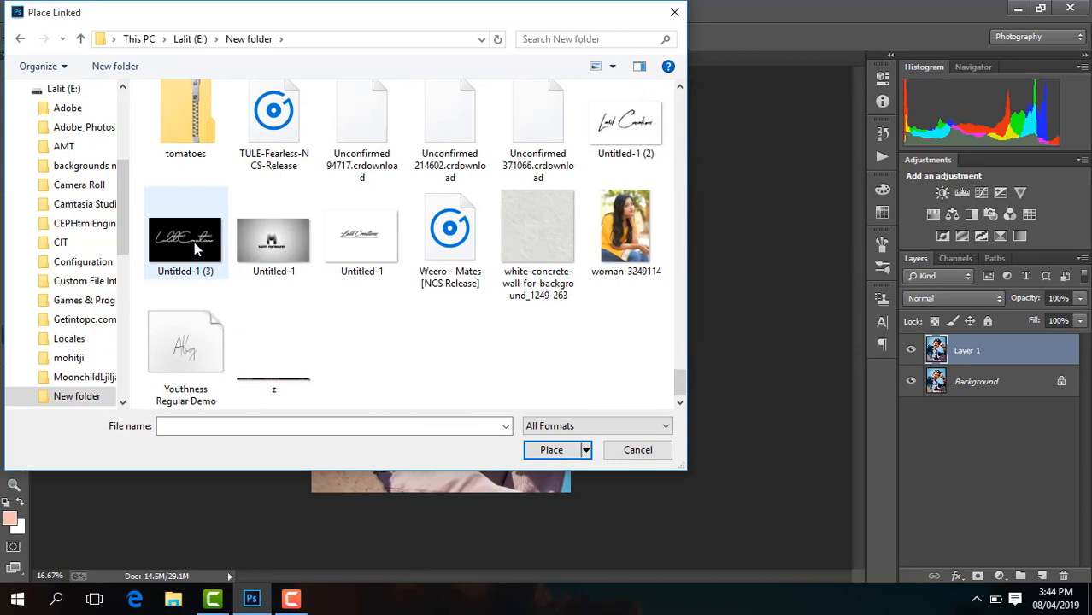
pyautogui.doubleClick(637, 117)
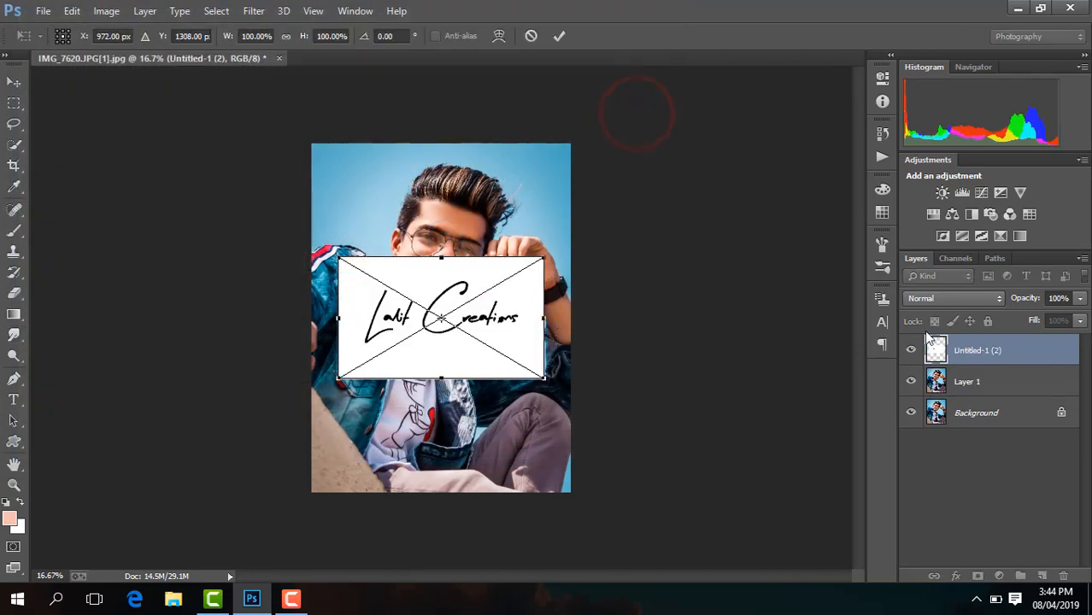
# - Set the signature layer's blend mode to Multiply and scale it down to about 32%
pyautogui.click(946, 301)
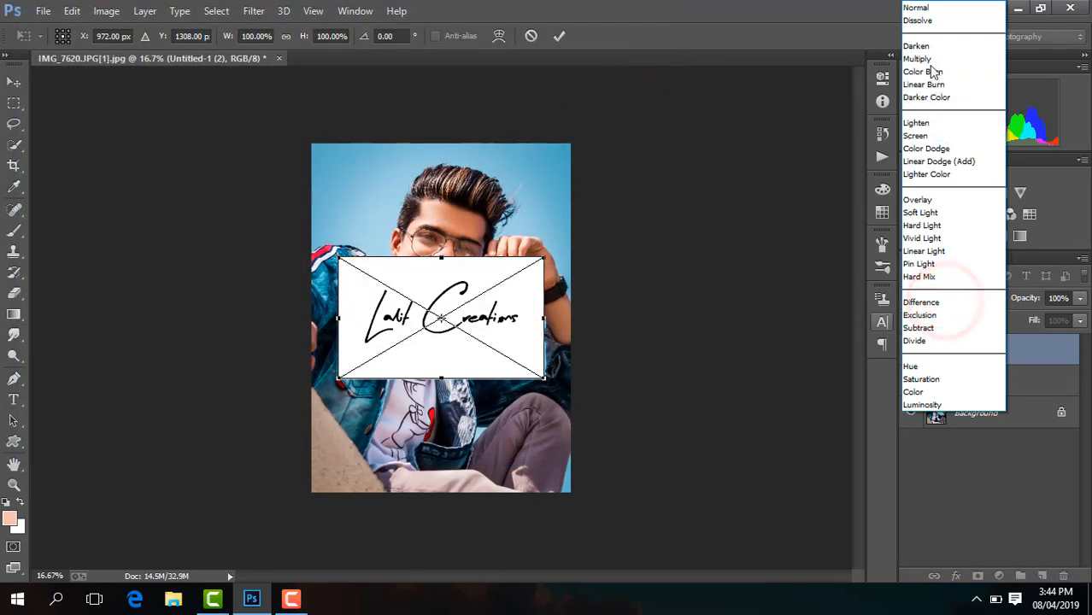
pyautogui.click(929, 59)
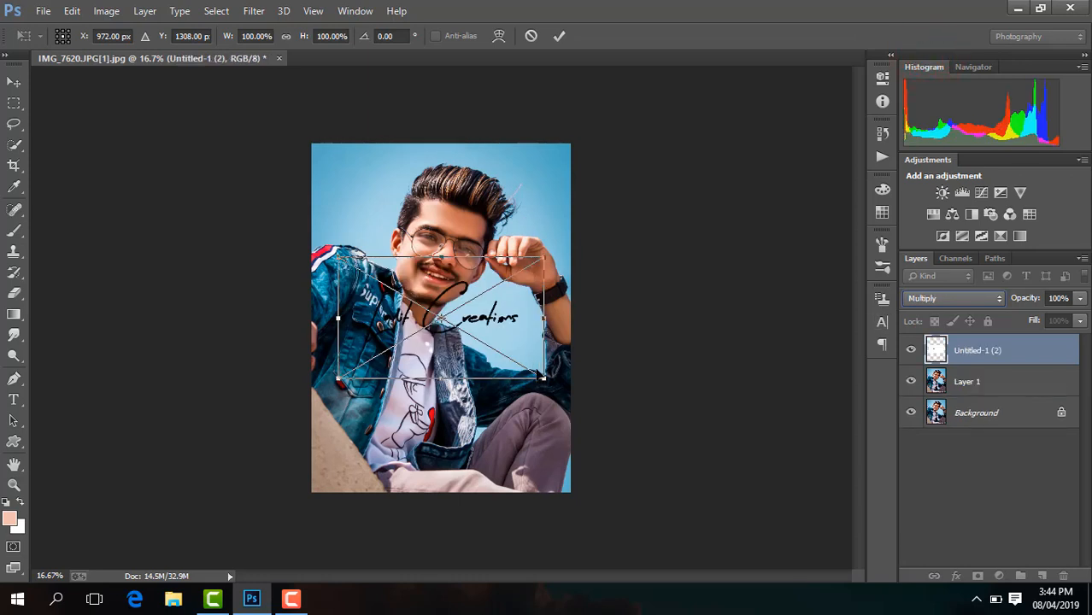
pyautogui.moveTo(545, 381); pyautogui.dragTo(477, 338)
pyautogui.press('Return')
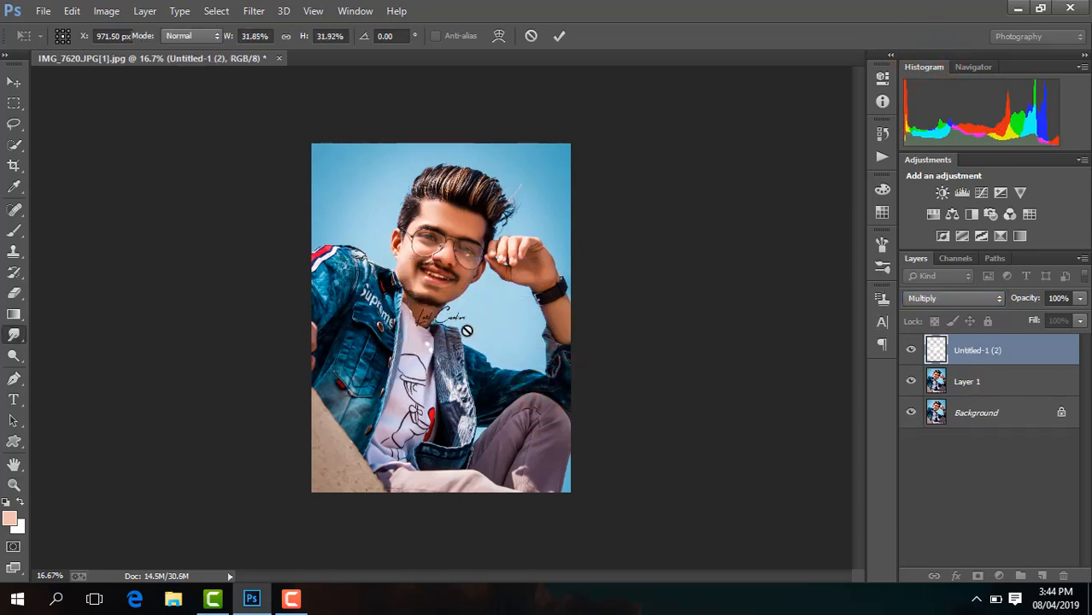
# - Move the signature into the sky at the photo's upper-left corner, fine-tuning it close to the edges
pyautogui.click(15, 83)
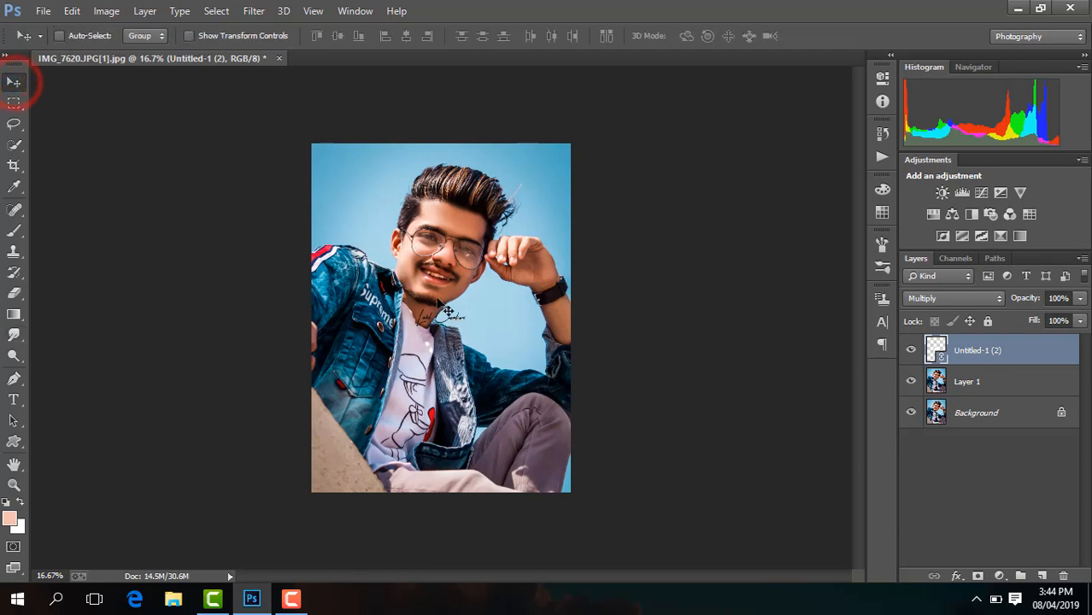
pyautogui.moveTo(446, 312); pyautogui.dragTo(346, 151)
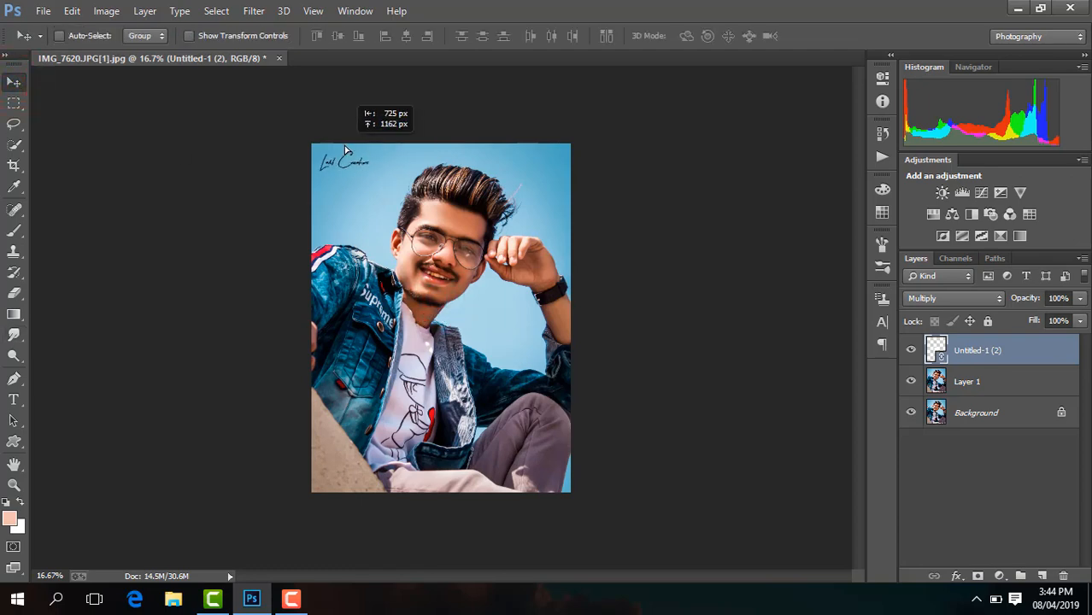
pyautogui.hotkey('ctrl', '+')
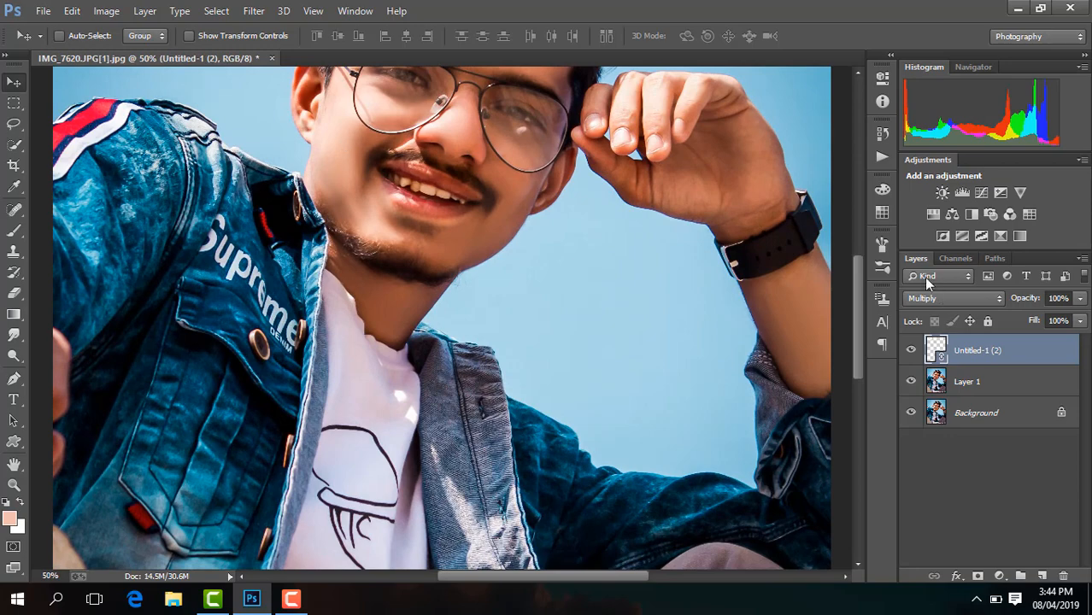
pyautogui.moveTo(859, 284); pyautogui.dragTo(845, 204)
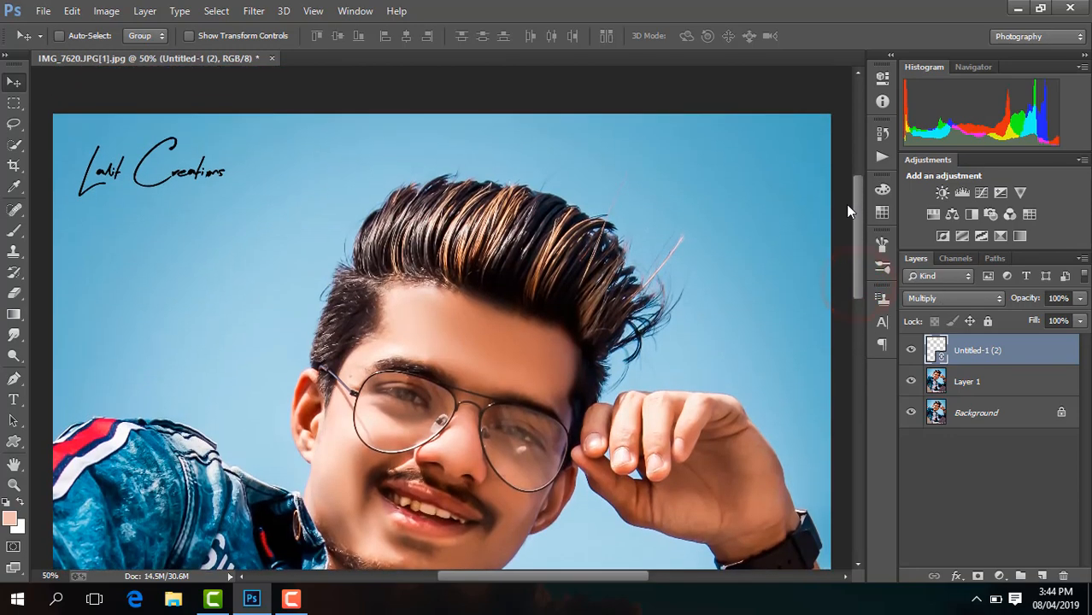
pyautogui.moveTo(246, 209); pyautogui.dragTo(231, 193)
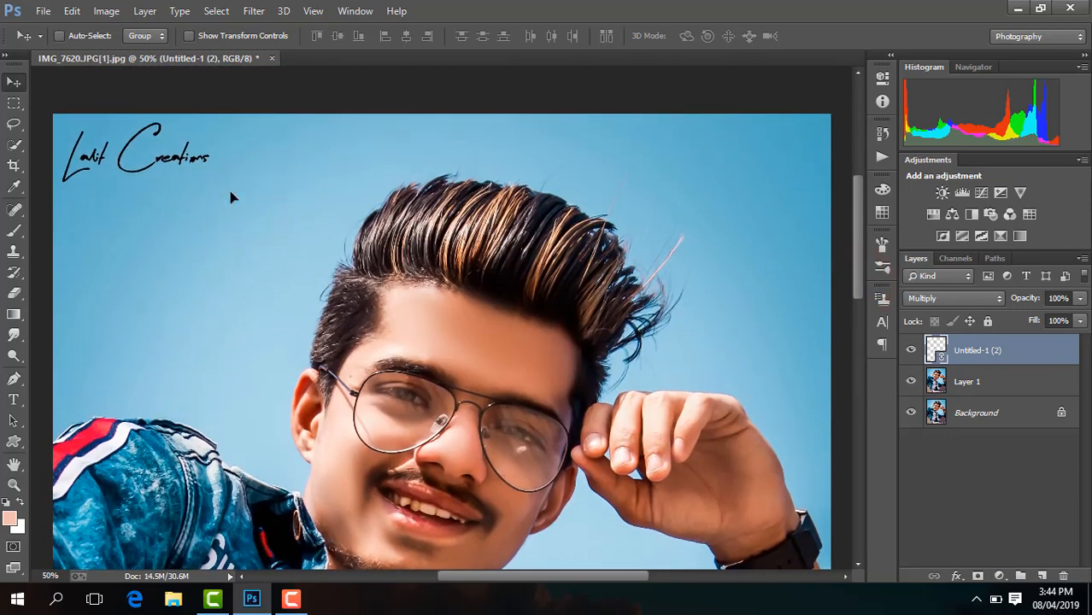
# - Merge all visible layers, including the signature, into the background
pyautogui.hotkey('ctrl', '-')
pyautogui.hotkey('ctrl', '-')
pyautogui.hotkey('ctrl', '-')
pyautogui.hotkey('ctrl', '-')
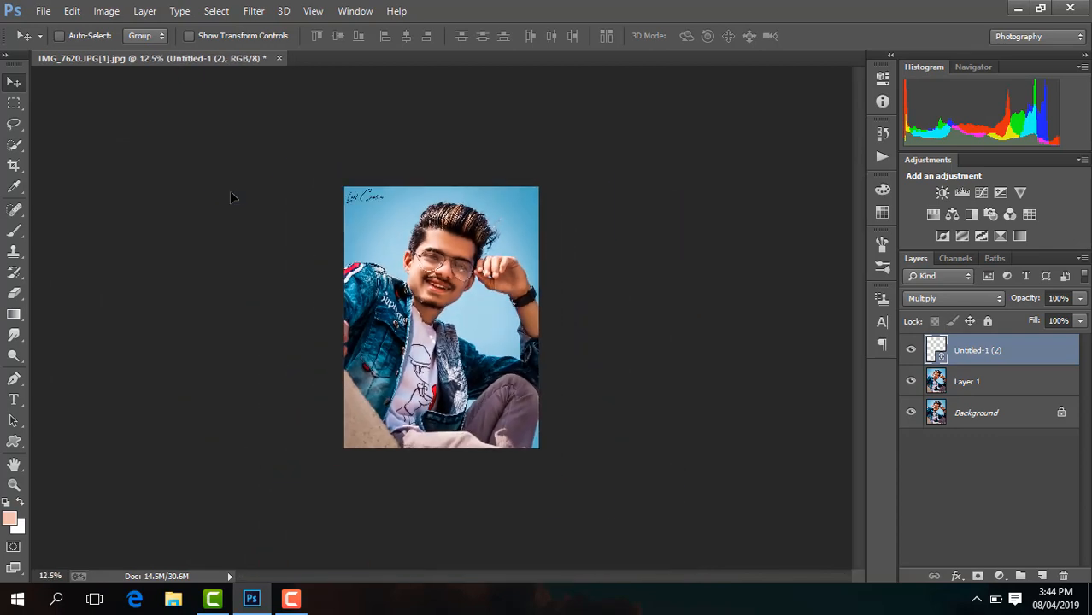
pyautogui.rightClick(1004, 362)
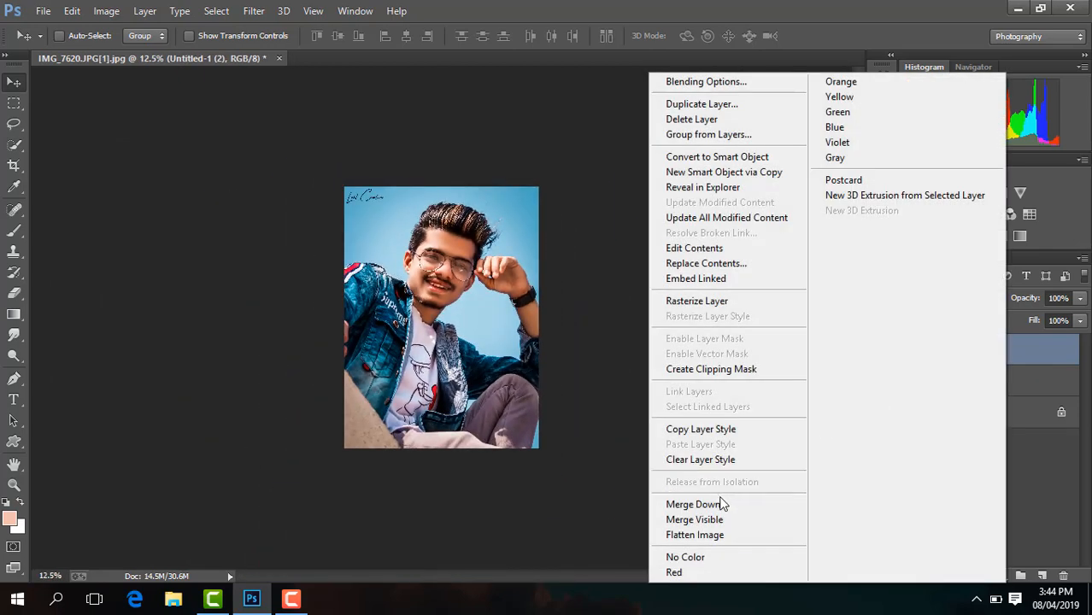
pyautogui.click(731, 520)
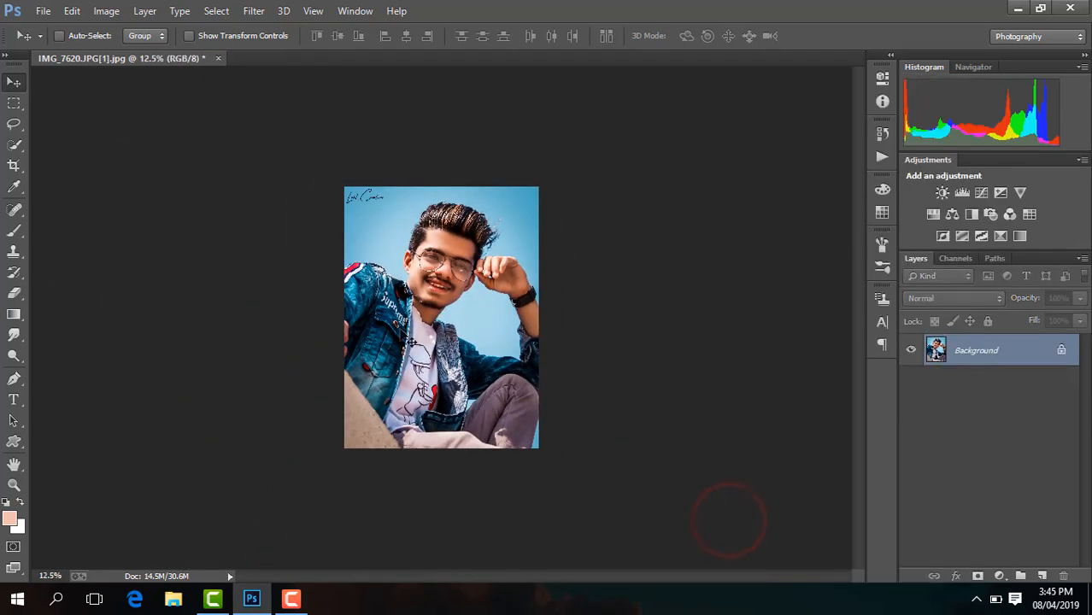
# - Check the merged portrait up close and undo the layer merge
pyautogui.hotkey('ctrl', '+')
pyautogui.hotkey('ctrl', '+')
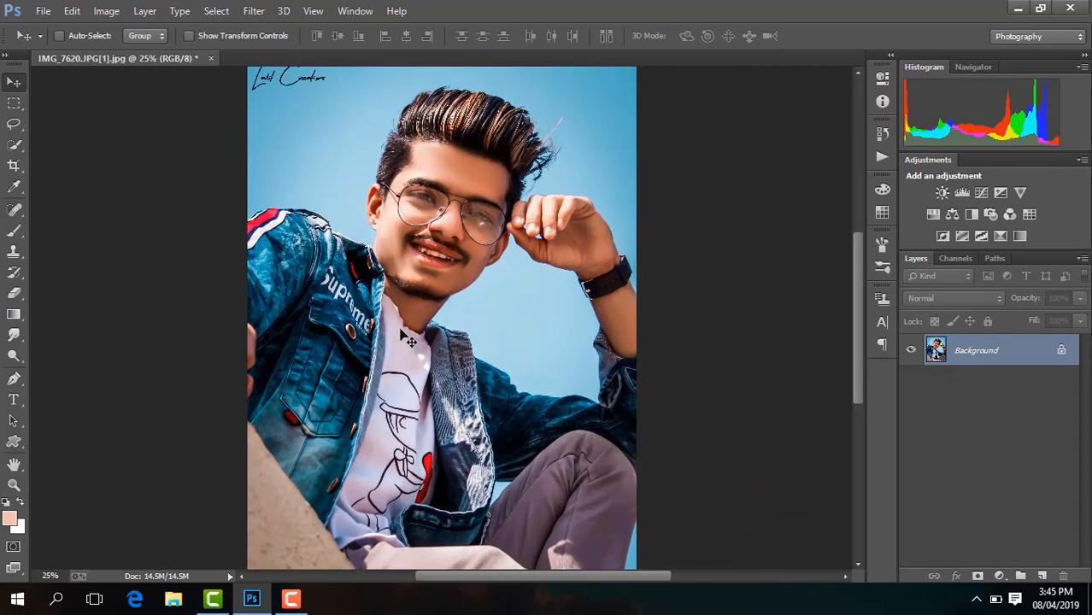
pyautogui.hotkey('ctrl', '-')
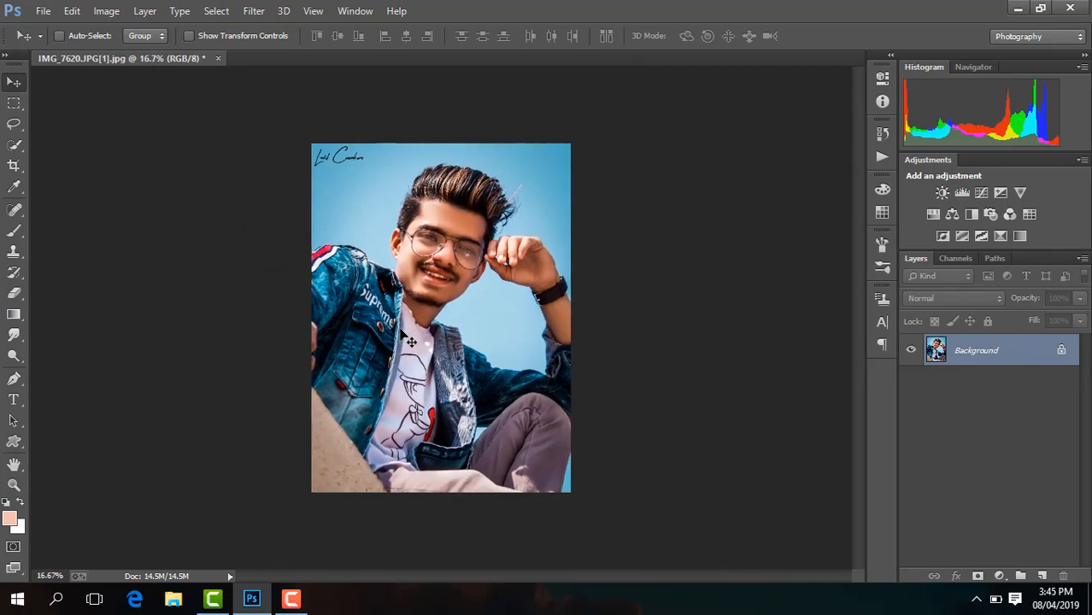
pyautogui.hotkey('ctrl', 'z')
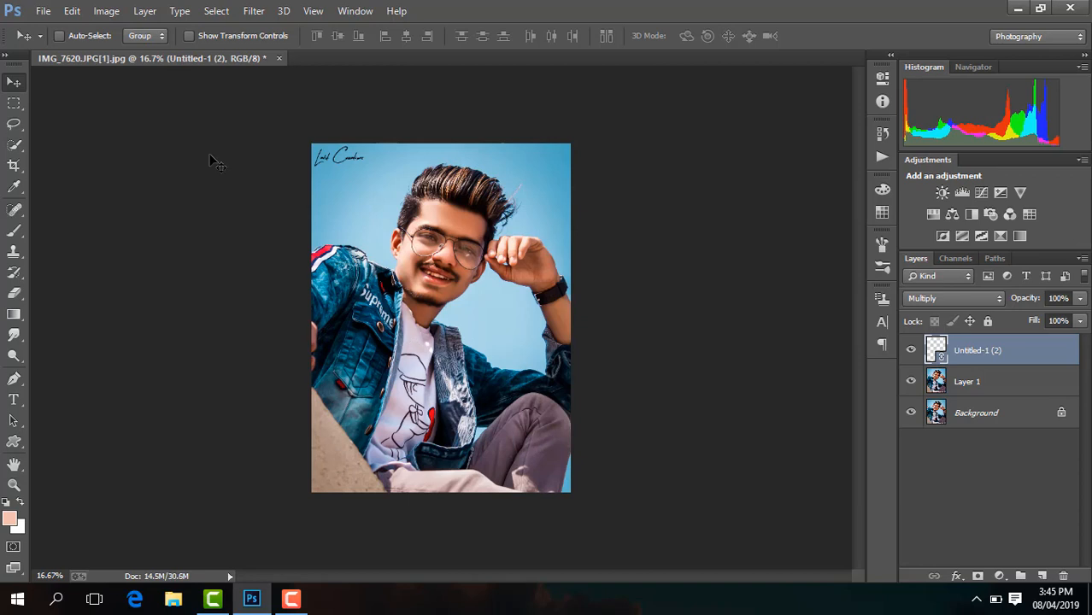
# - Move the signature slightly down and inward from the photo's corner, and merge all visible layers
pyautogui.click(330, 158)
pyautogui.moveTo(330, 158); pyautogui.dragTo(343, 177)
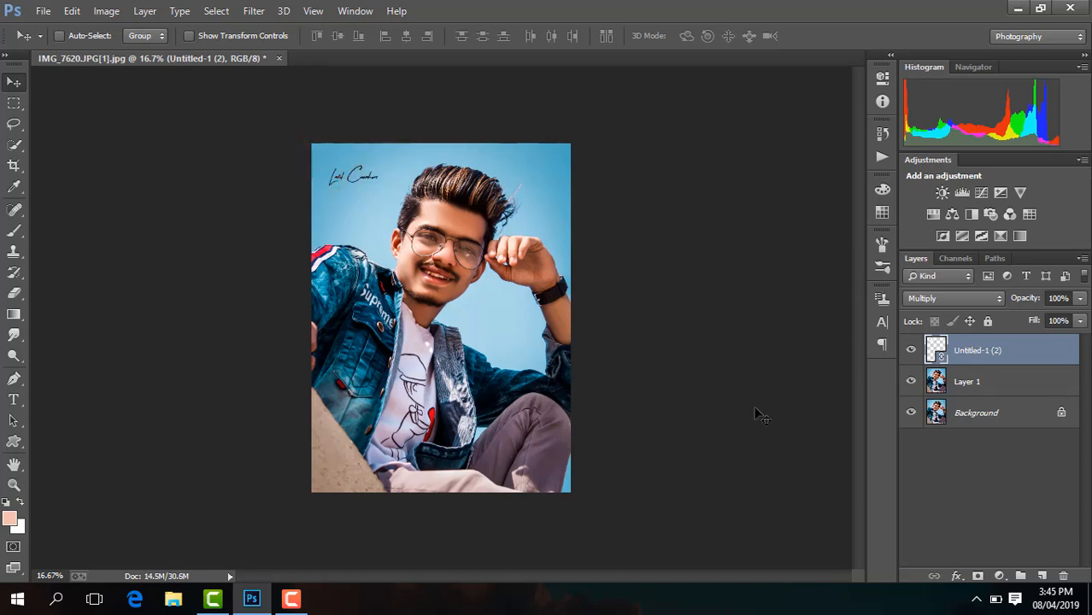
pyautogui.rightClick(1012, 361)
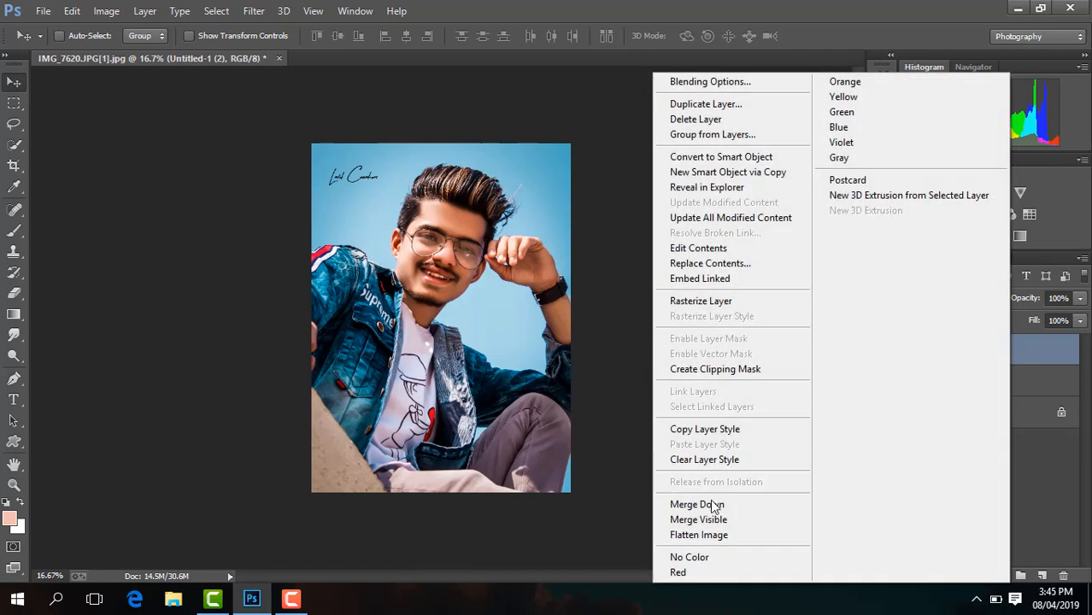
pyautogui.click(716, 521)
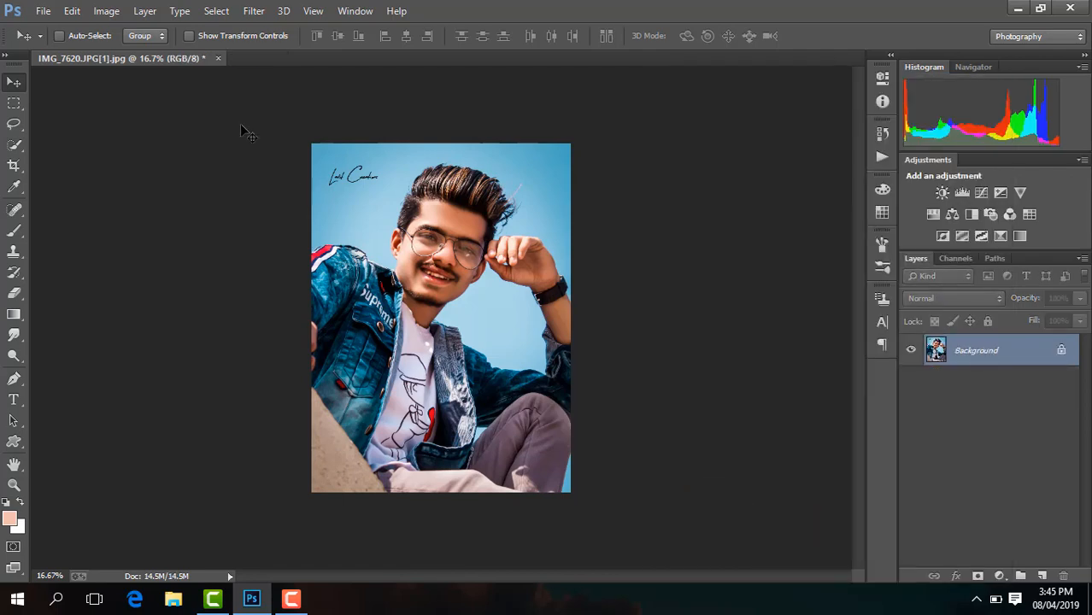
# - Save the merged portrait as a JPEG named IMG_7620.JPG[1] in the "a" subfolder on drive E:, and close the document
pyautogui.click(43, 12)
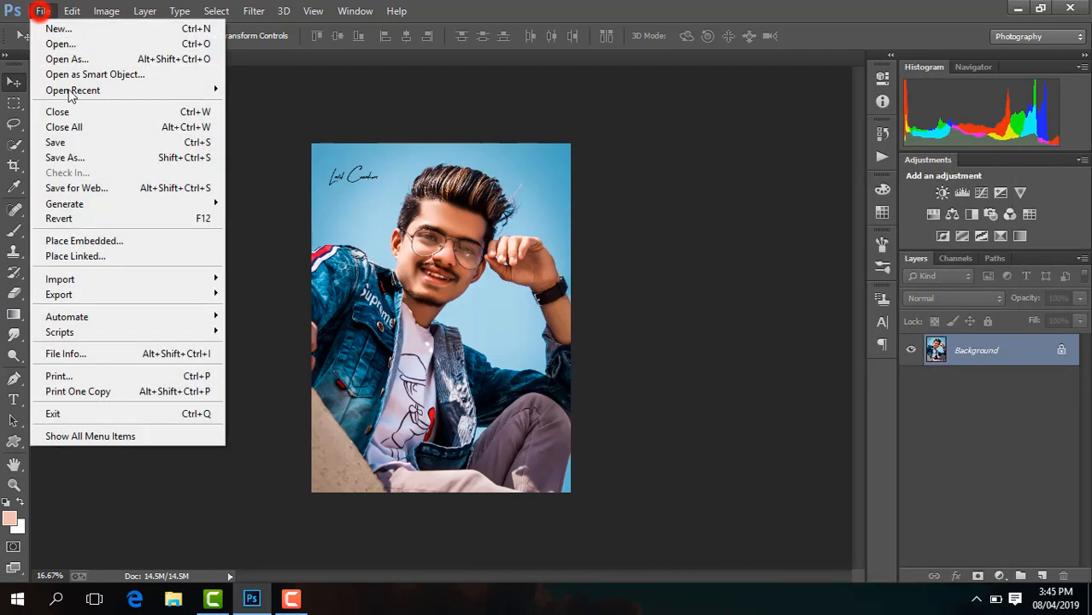
pyautogui.click(102, 159)
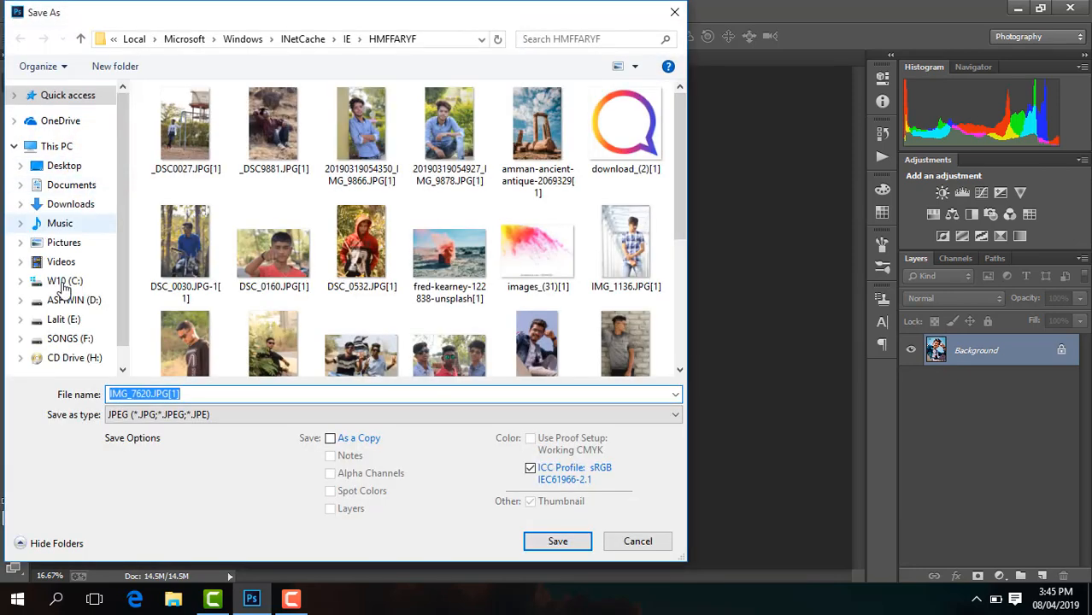
pyautogui.click(73, 321)
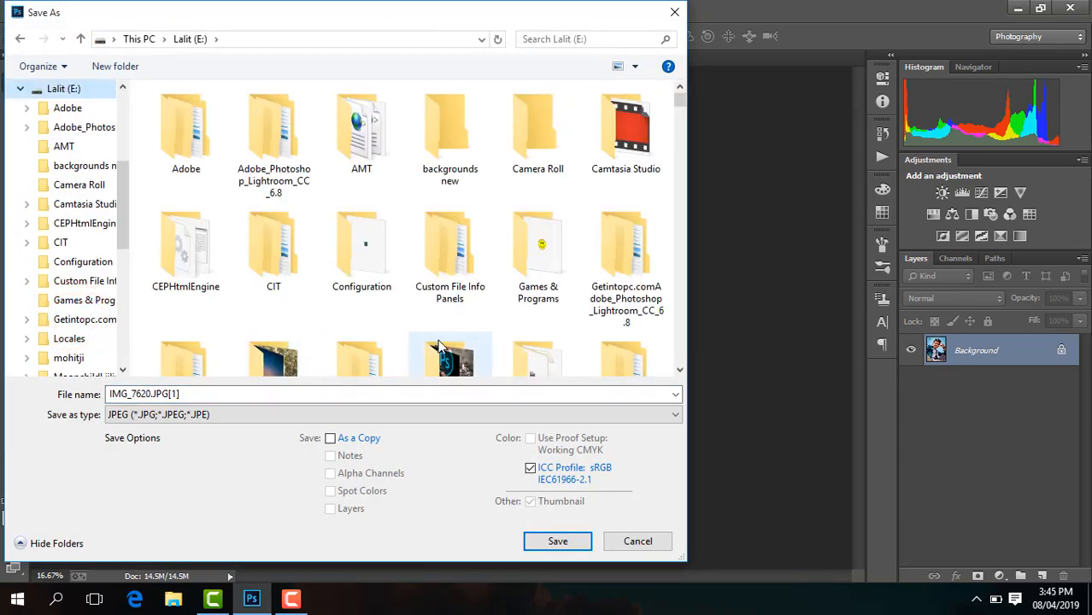
pyautogui.scroll(-1, 267, 372)
pyautogui.click(270, 369)
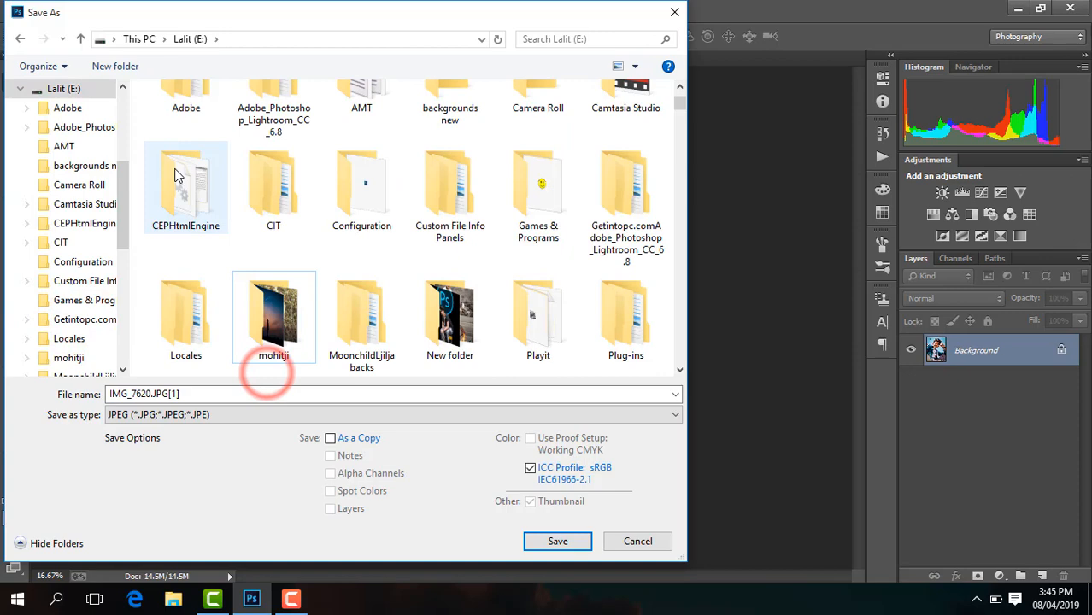
pyautogui.doubleClick(293, 301)
pyautogui.doubleClick(195, 122)
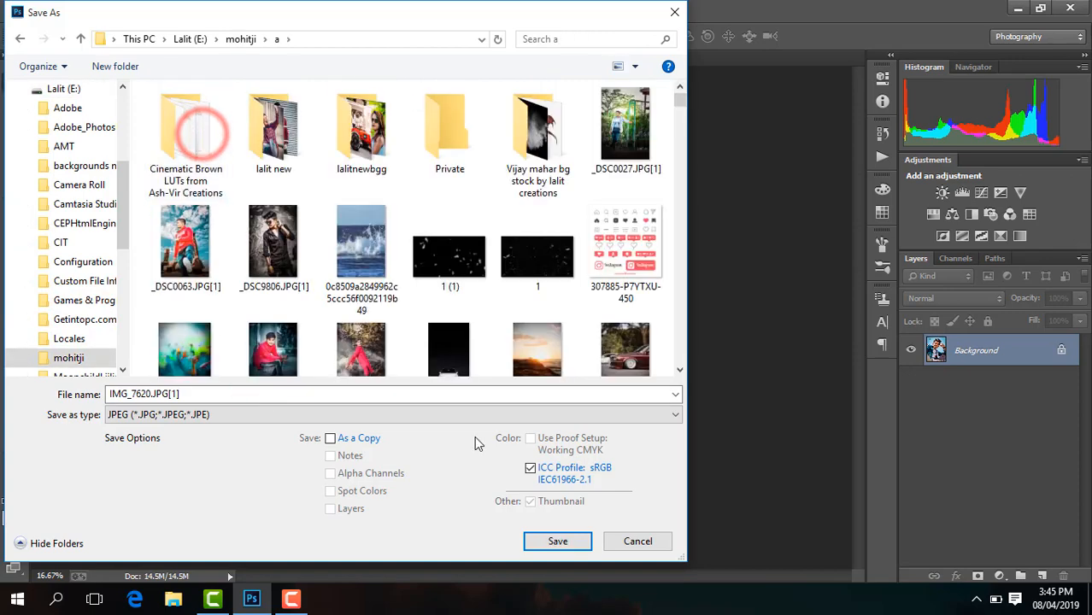
pyautogui.press('Return')
pyautogui.press('Return')
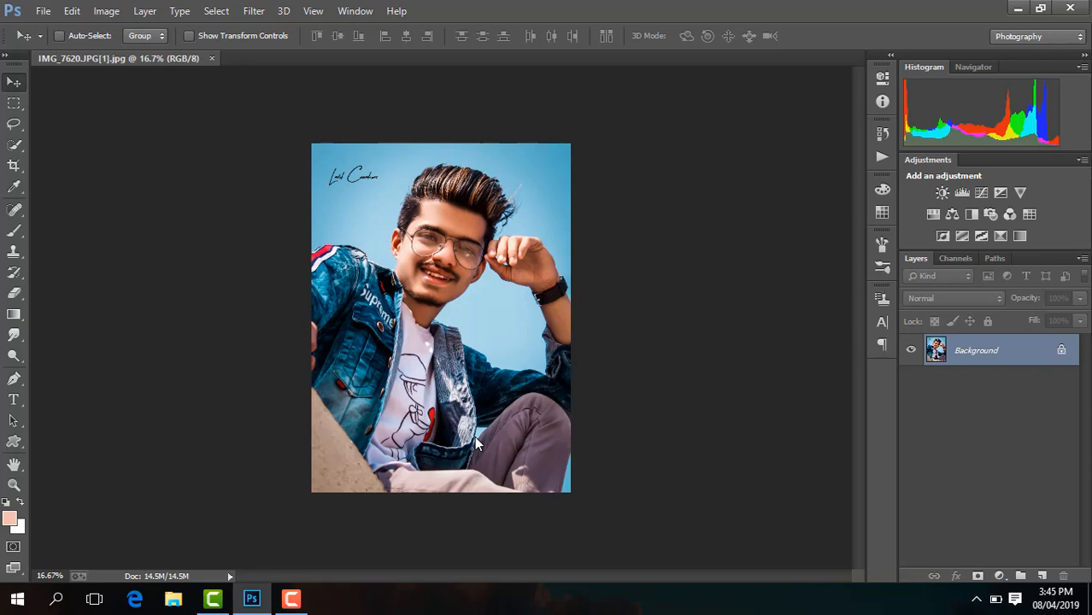
pyautogui.click(212, 58)
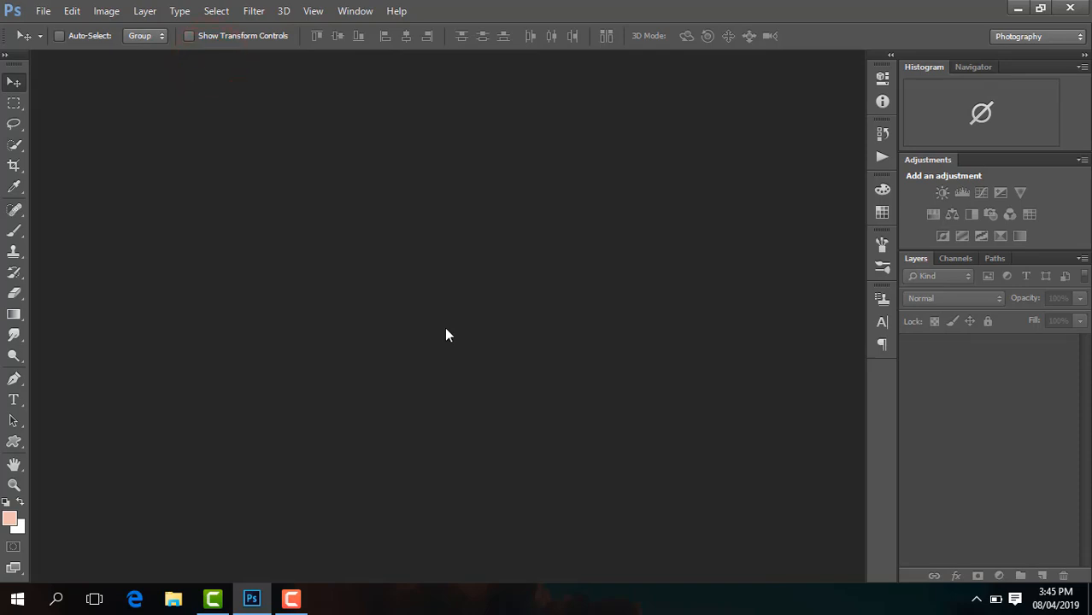
# - Browse for an image to open in the WhatsApp Documents media folder on the Realme 2 Pro's internal shared storage
pyautogui.doubleClick(444, 336)
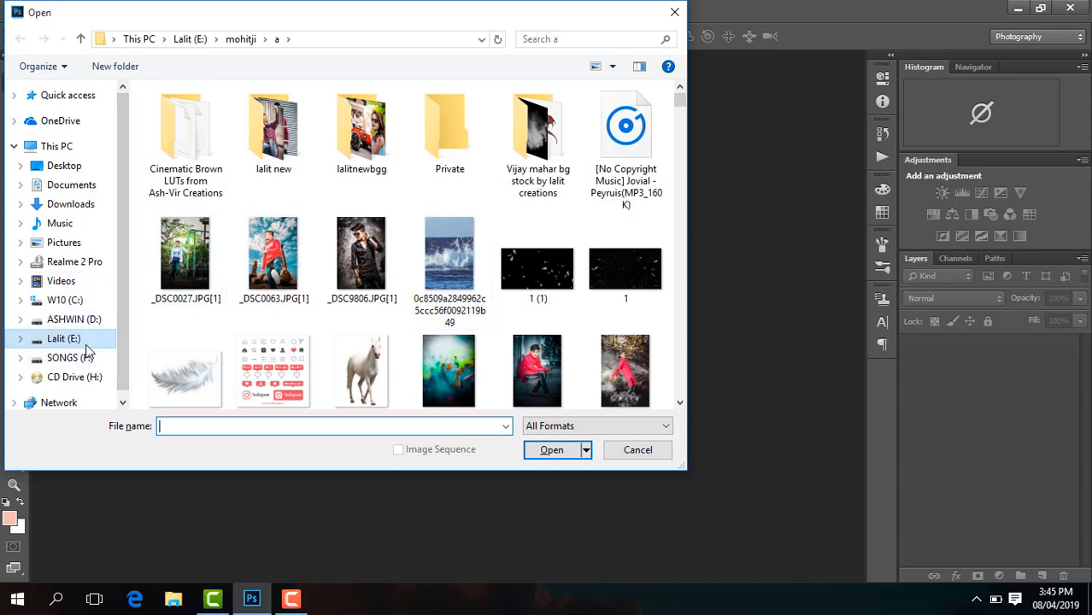
pyautogui.click(86, 262)
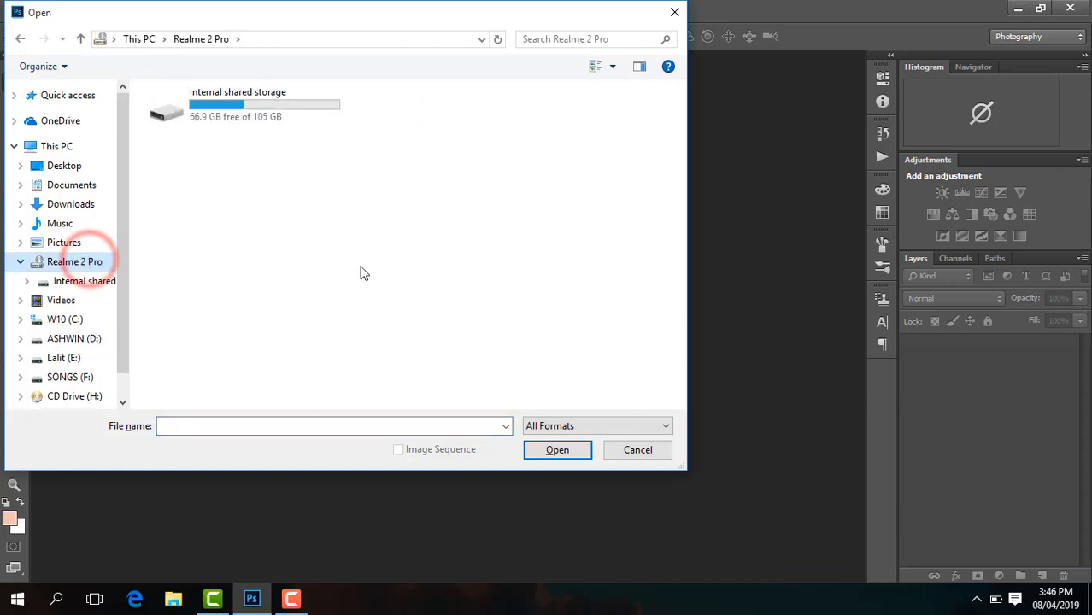
pyautogui.doubleClick(230, 104)
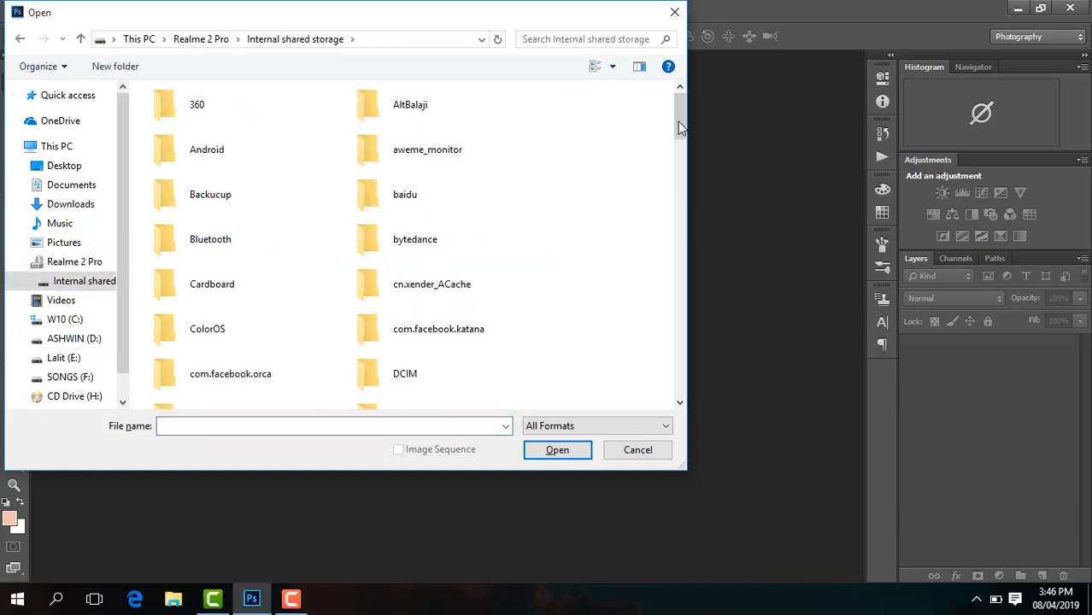
pyautogui.moveTo(678, 121); pyautogui.dragTo(674, 240)
pyautogui.doubleClick(472, 219)
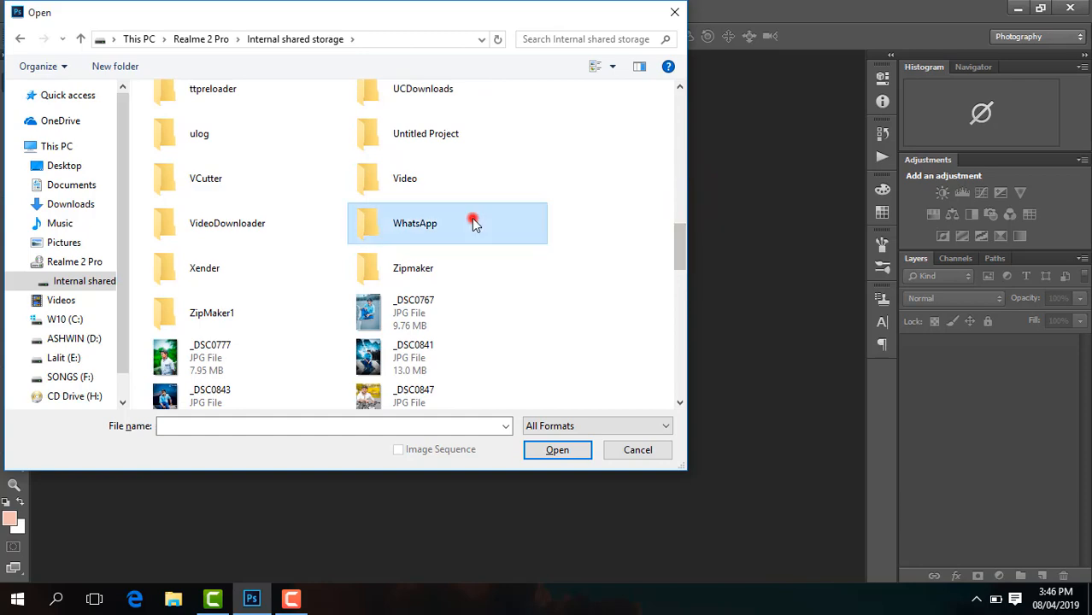
pyautogui.doubleClick(240, 141)
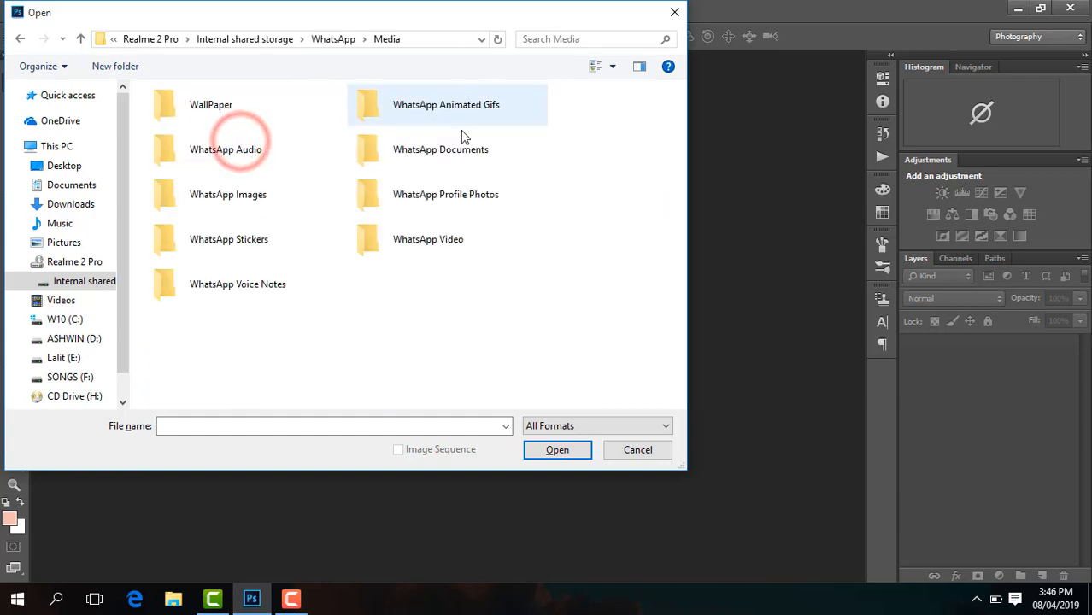
pyautogui.click(466, 144)
pyautogui.doubleClick(466, 145)
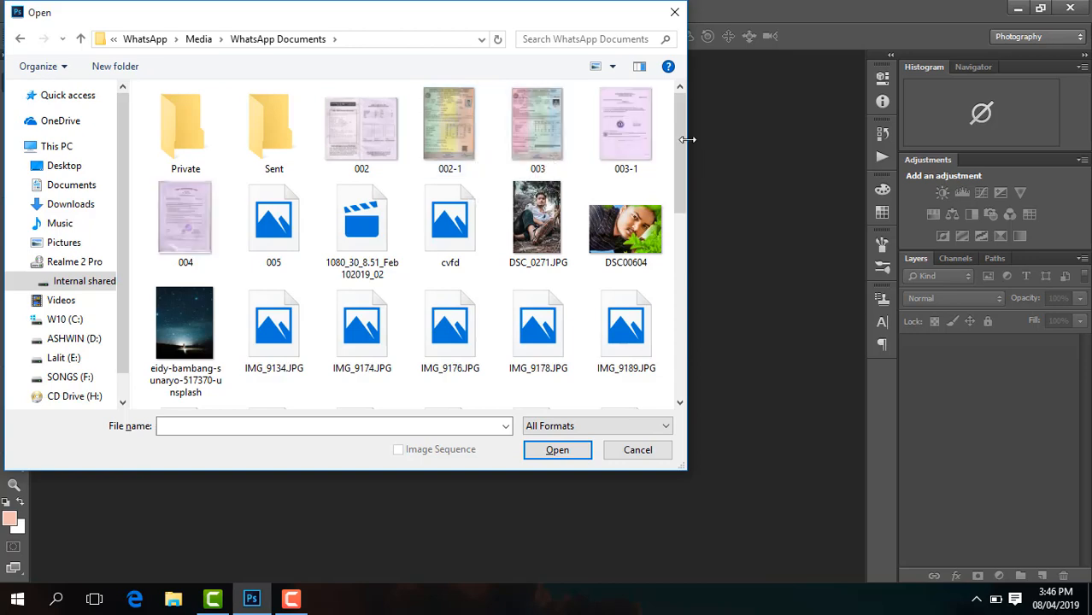
# - Open the photo IMG_7633.JPG[1] from WhatsApp Documents and dock its floating window as a document tab
pyautogui.moveTo(684, 136); pyautogui.dragTo(675, 298)
pyautogui.doubleClick(610, 258)
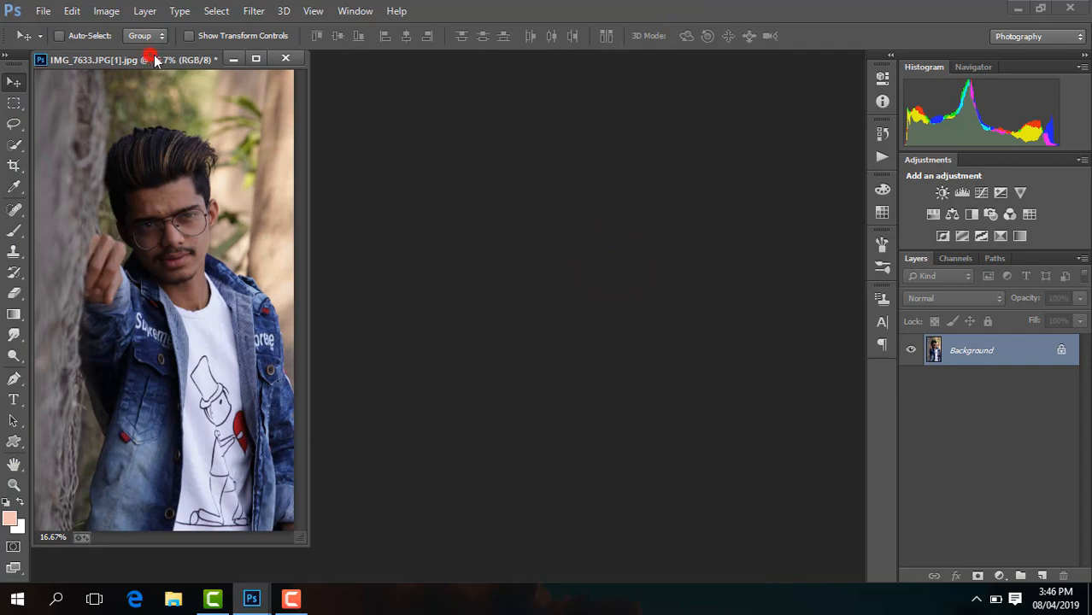
pyautogui.moveTo(155, 59); pyautogui.dragTo(171, 55)
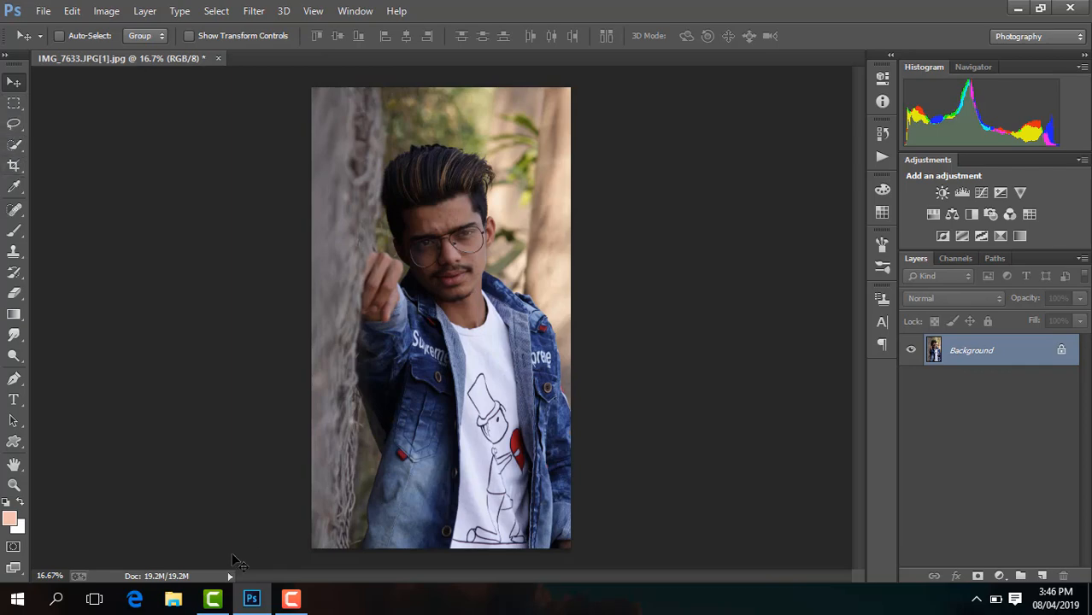
# - Switch to Camtasia and start a new screen recording
pyautogui.click(213, 598)
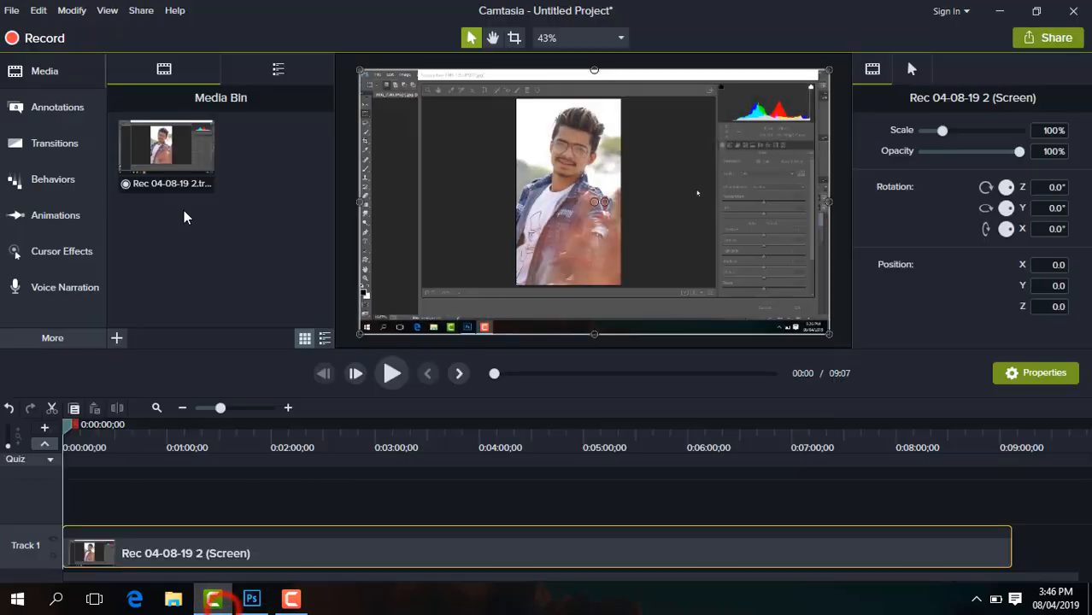
pyautogui.click(43, 38)
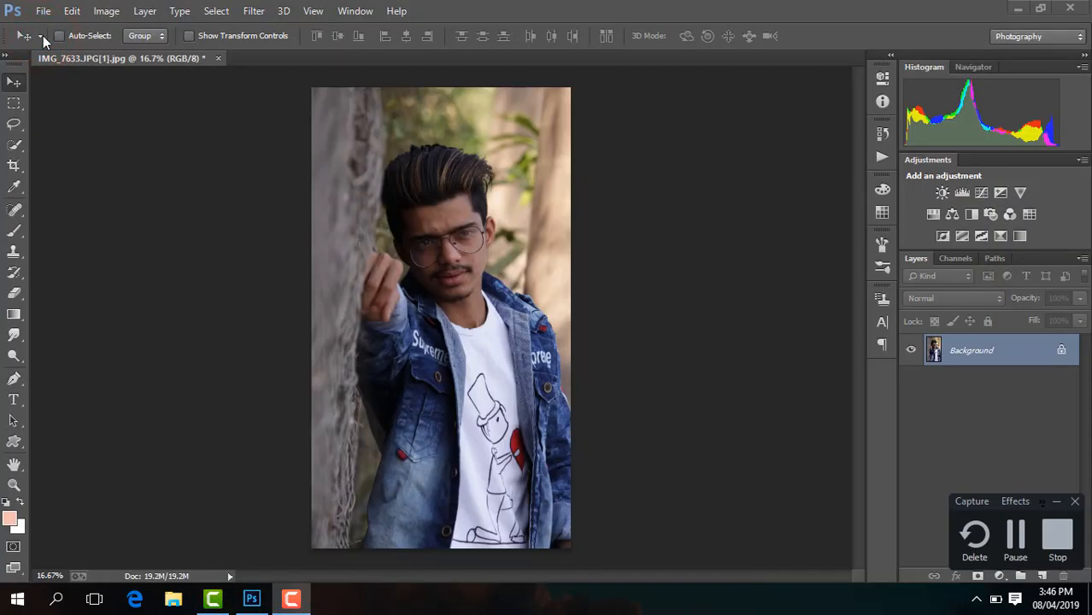